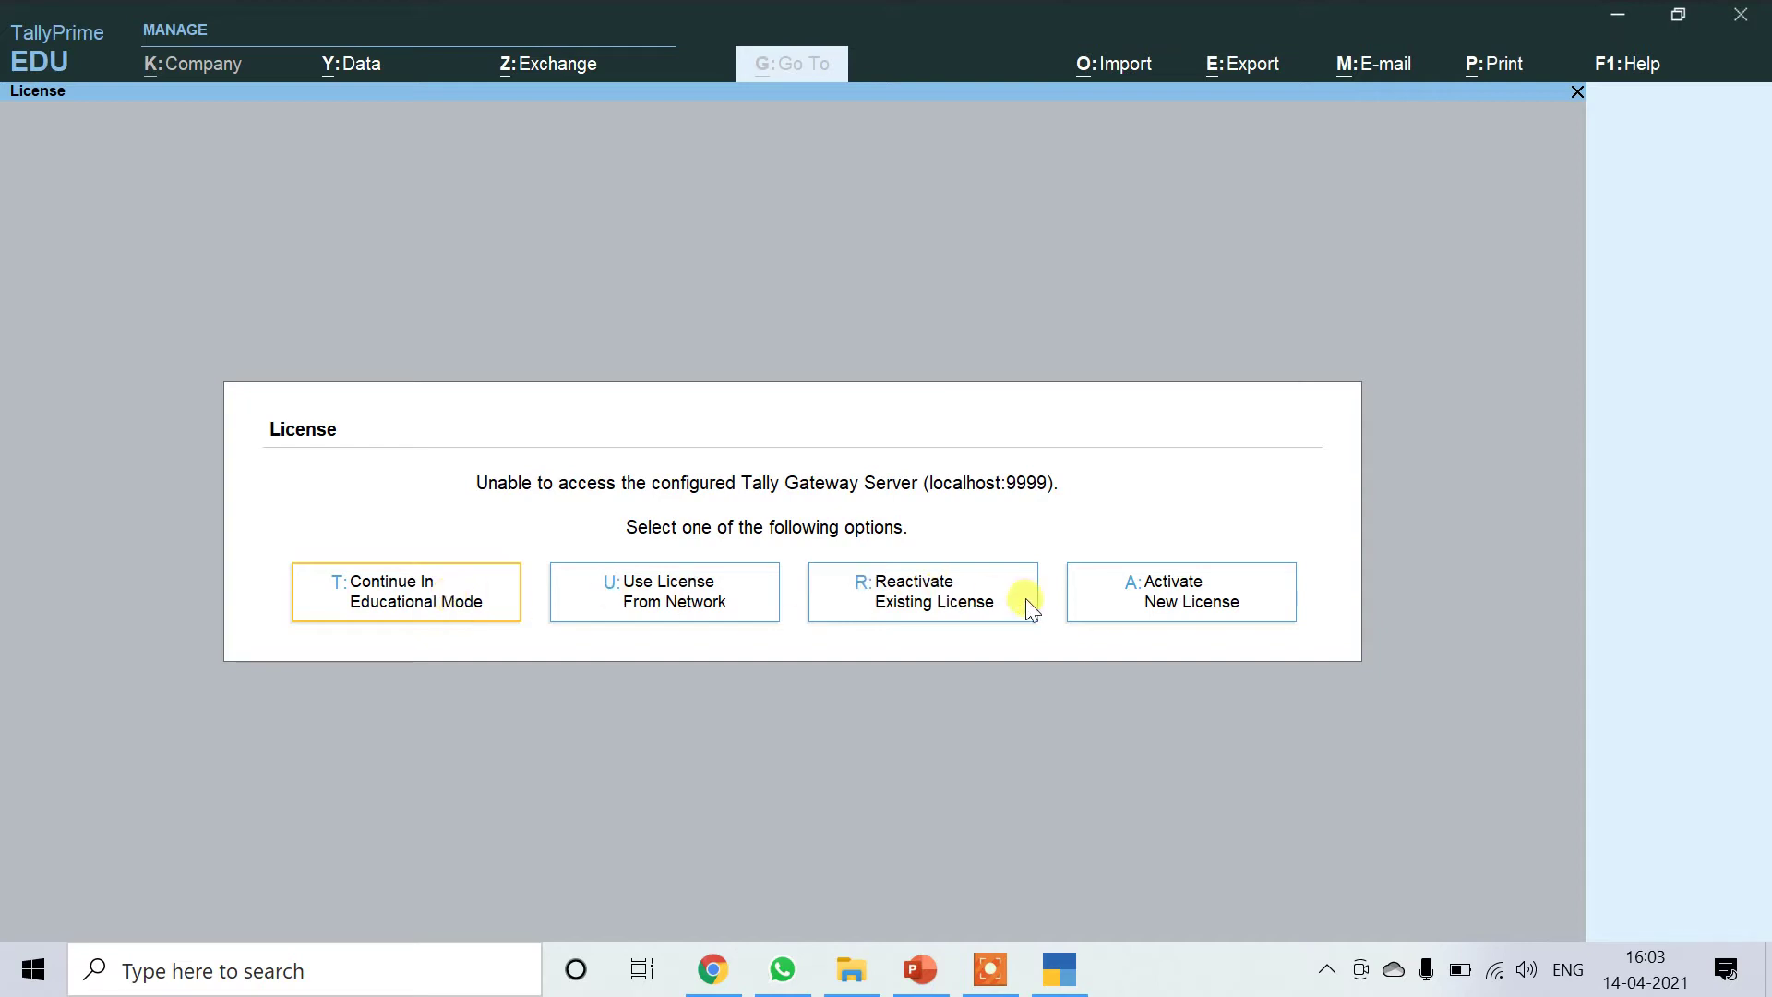
Continue TallyPrime from the License screen in Educational Mode.
click(479, 605)
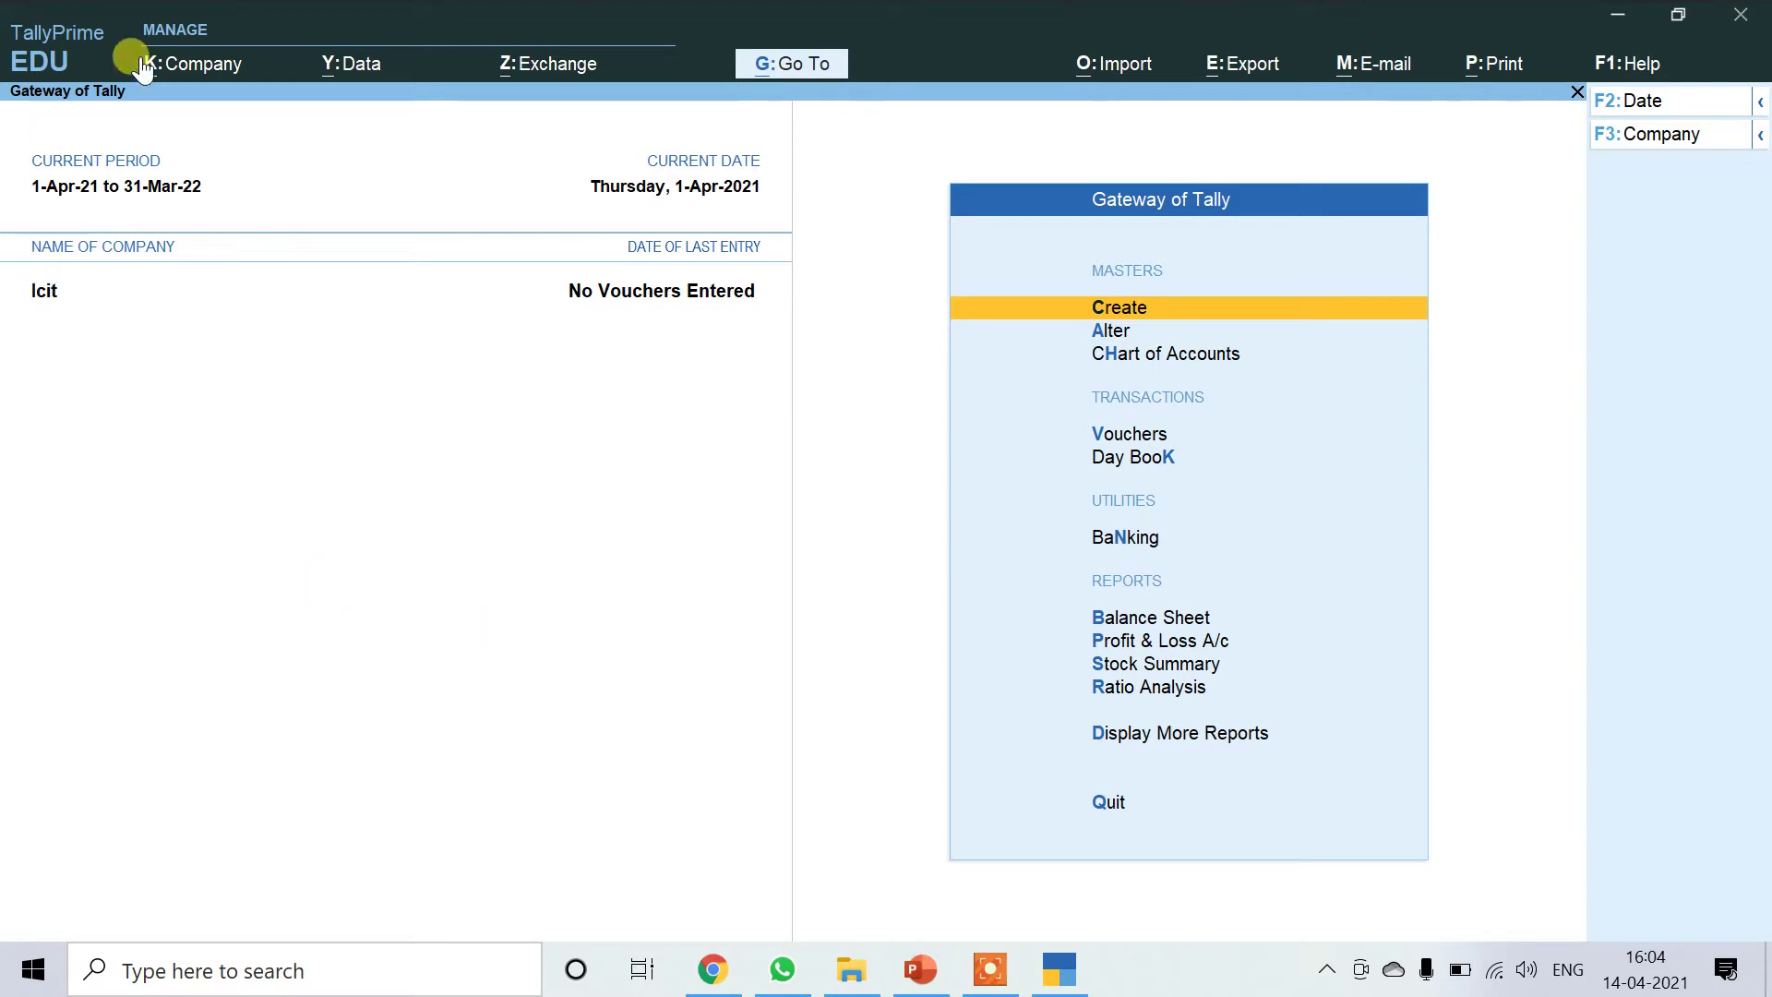
Bring up the Company menu with its create, alter, select and shut options.
click(189, 72)
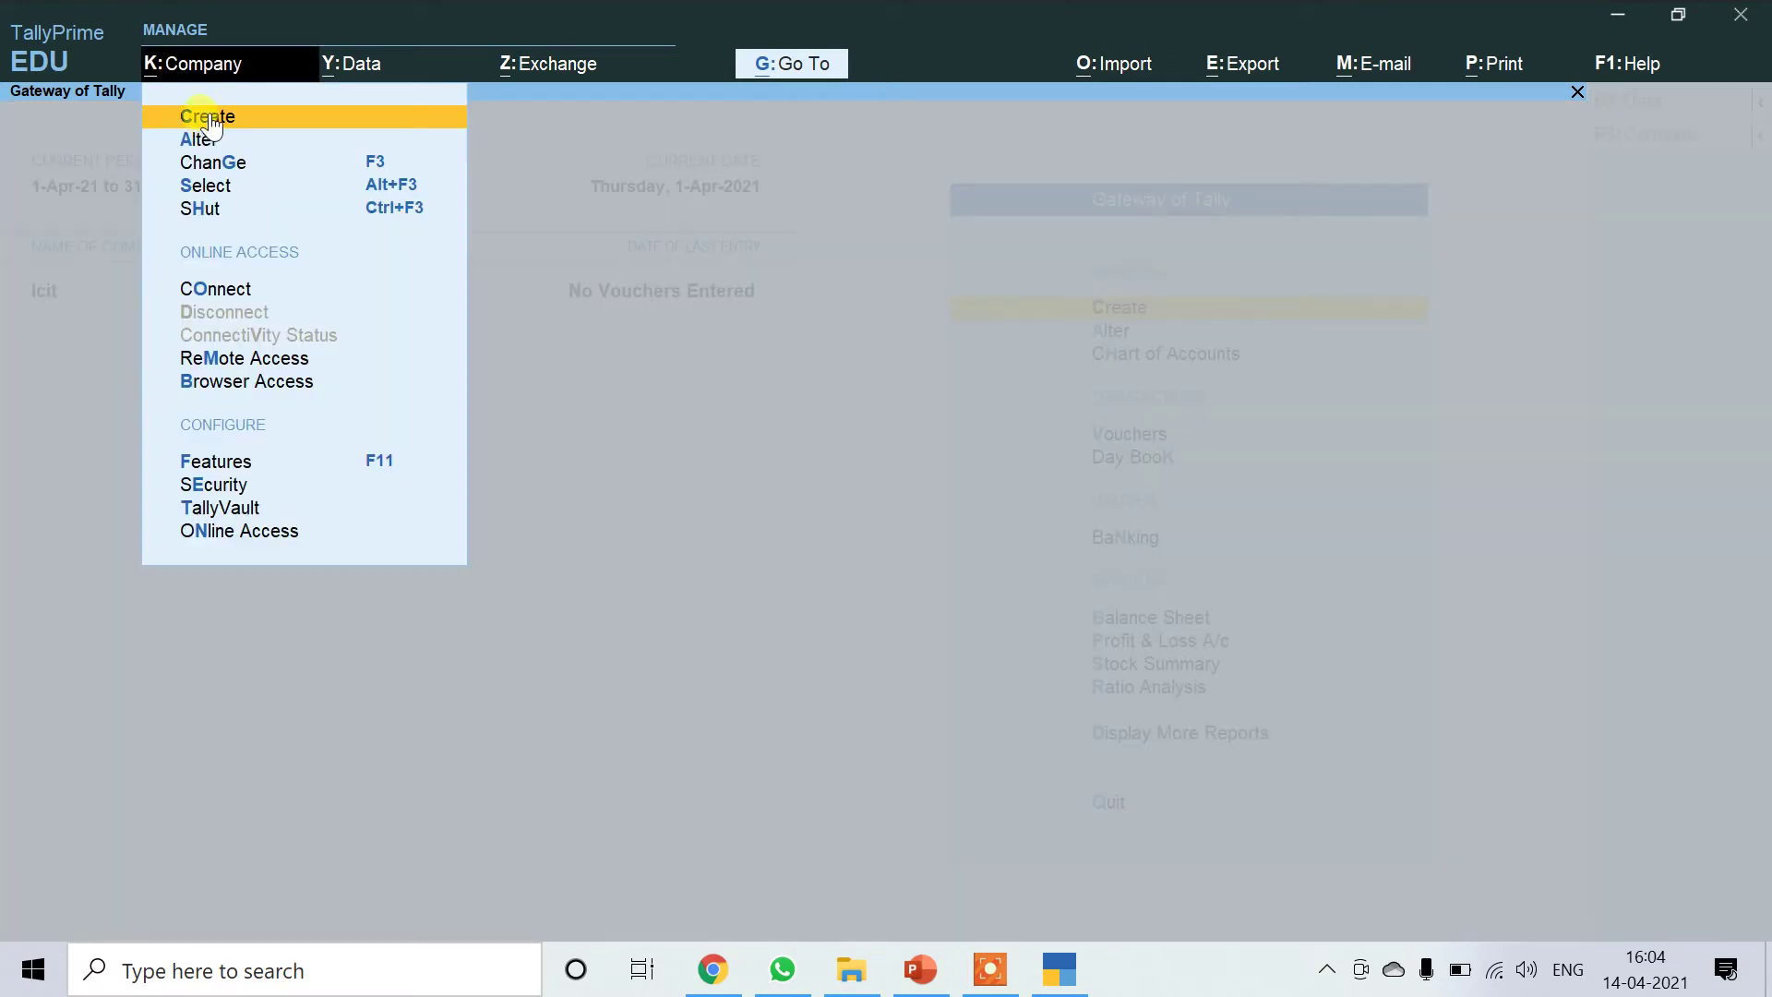
Start a new company named 'Icit Education Center'.
click(208, 113)
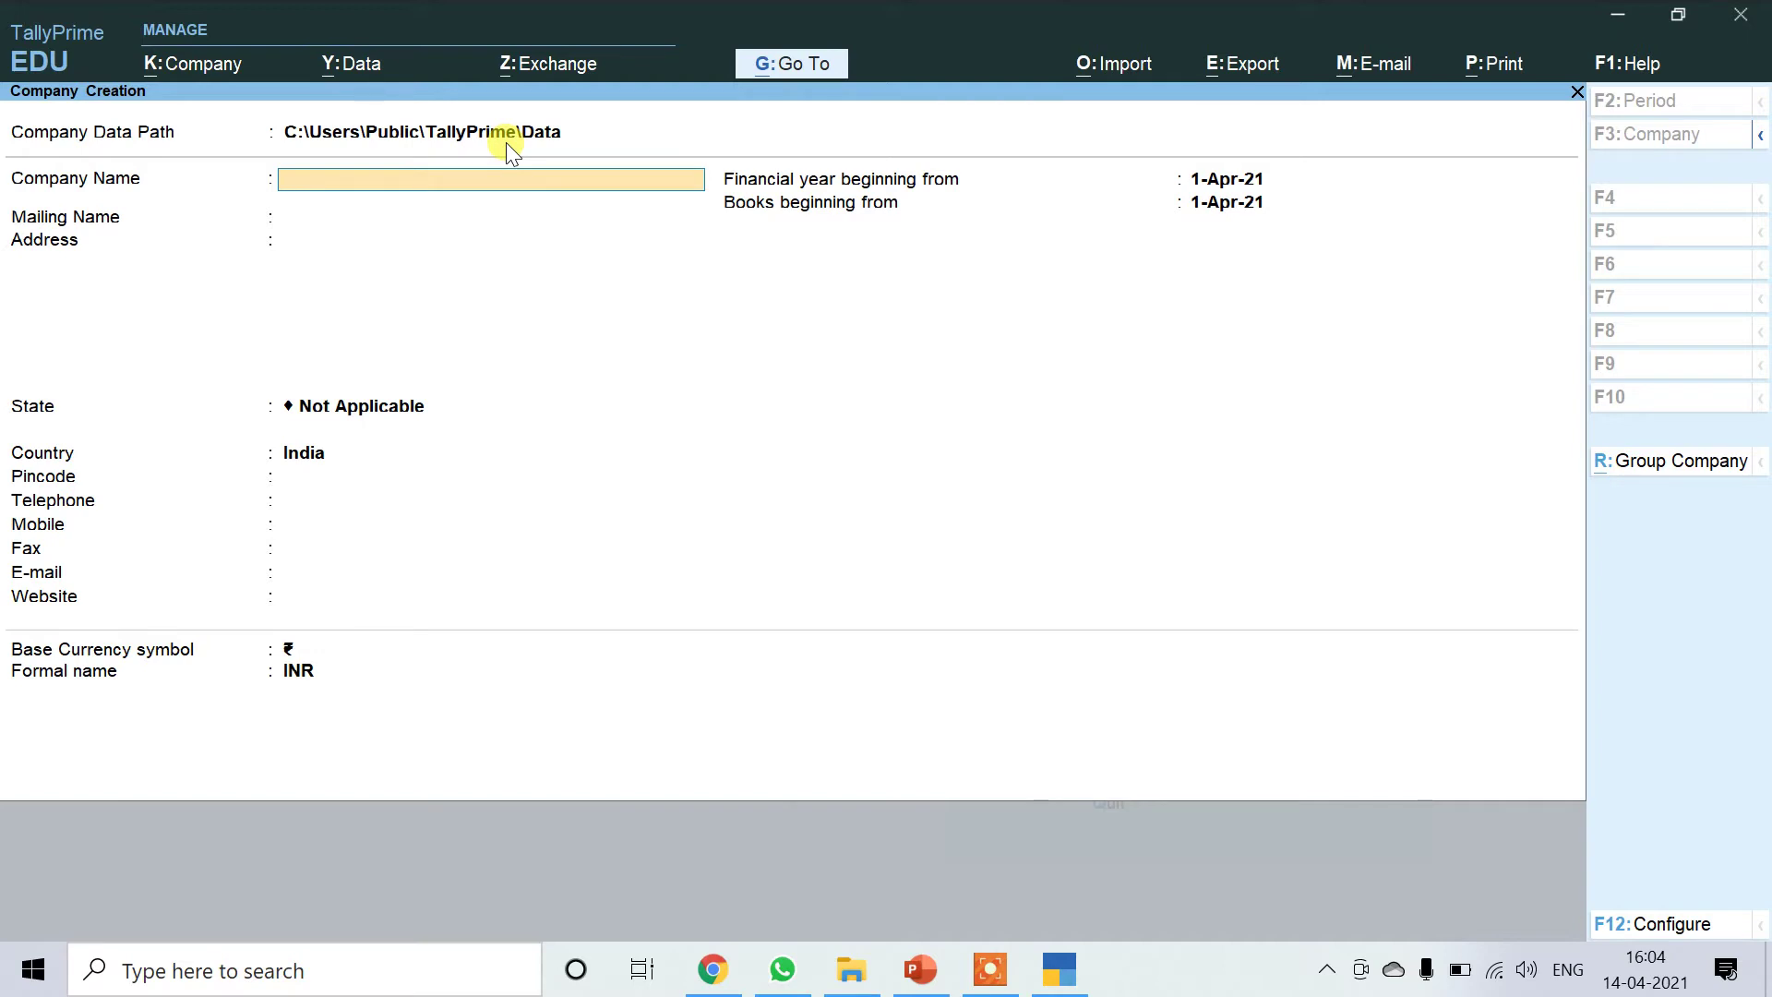
text(cit Educatin)
key(BackSpace)
text(on Center)
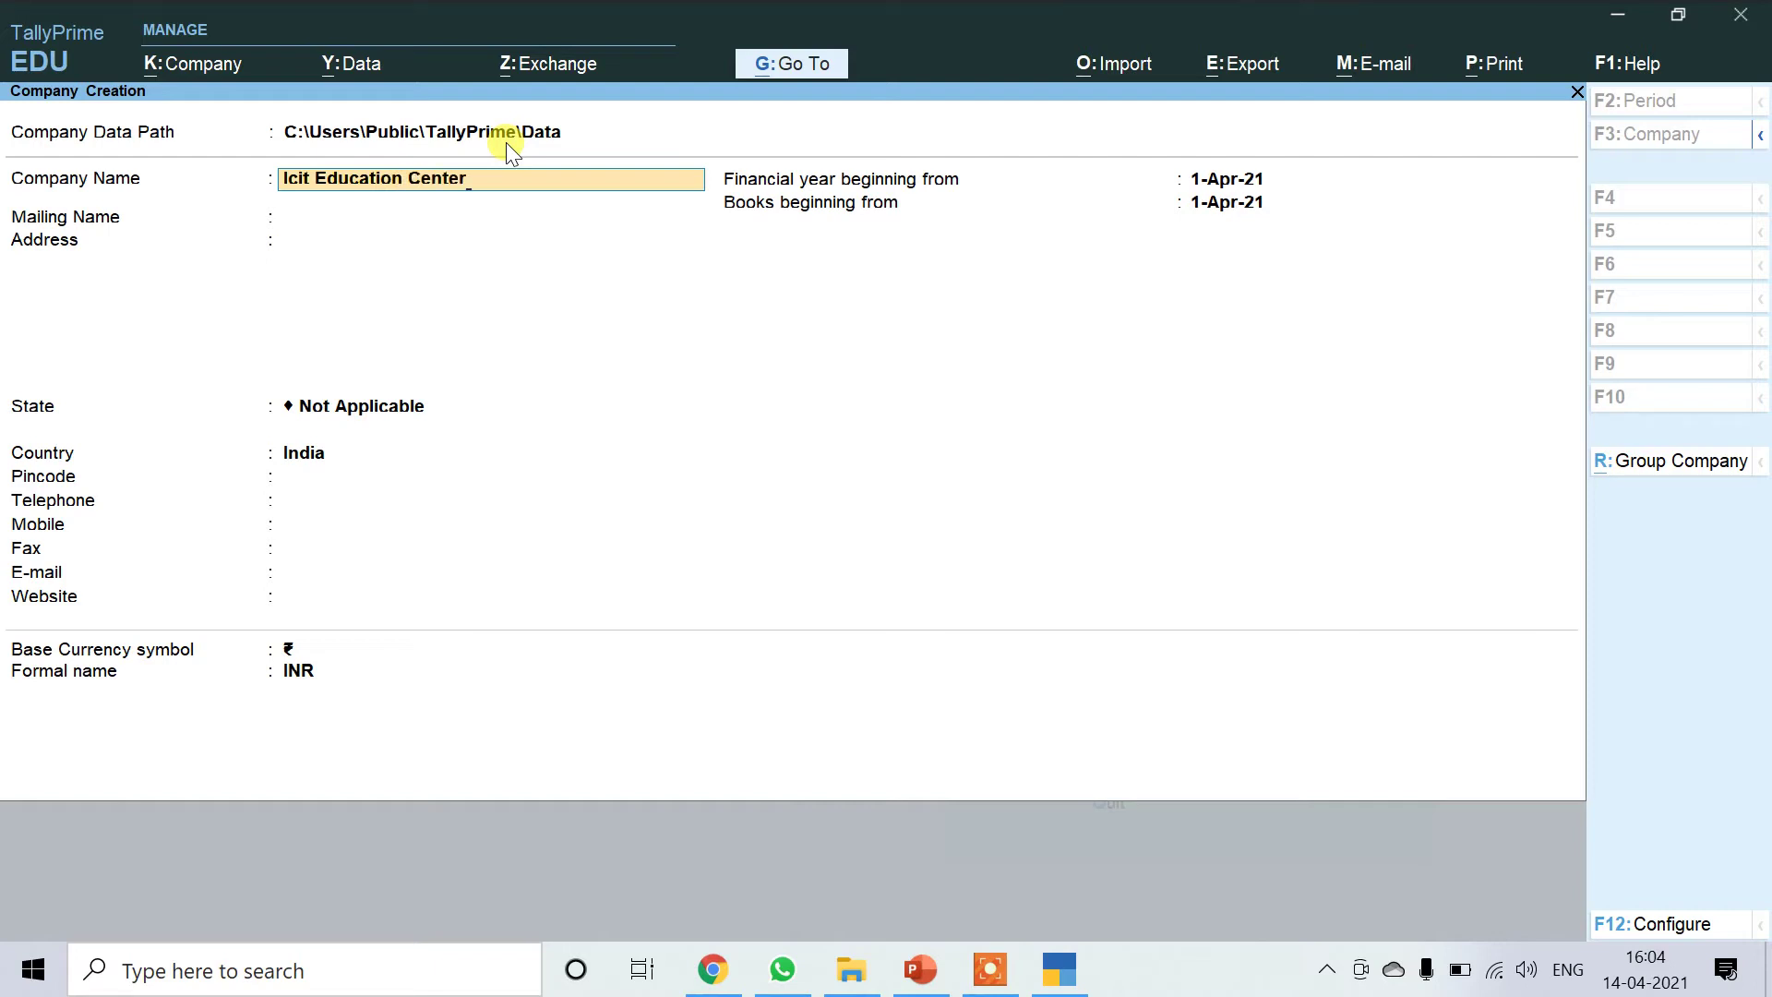
key(Return)
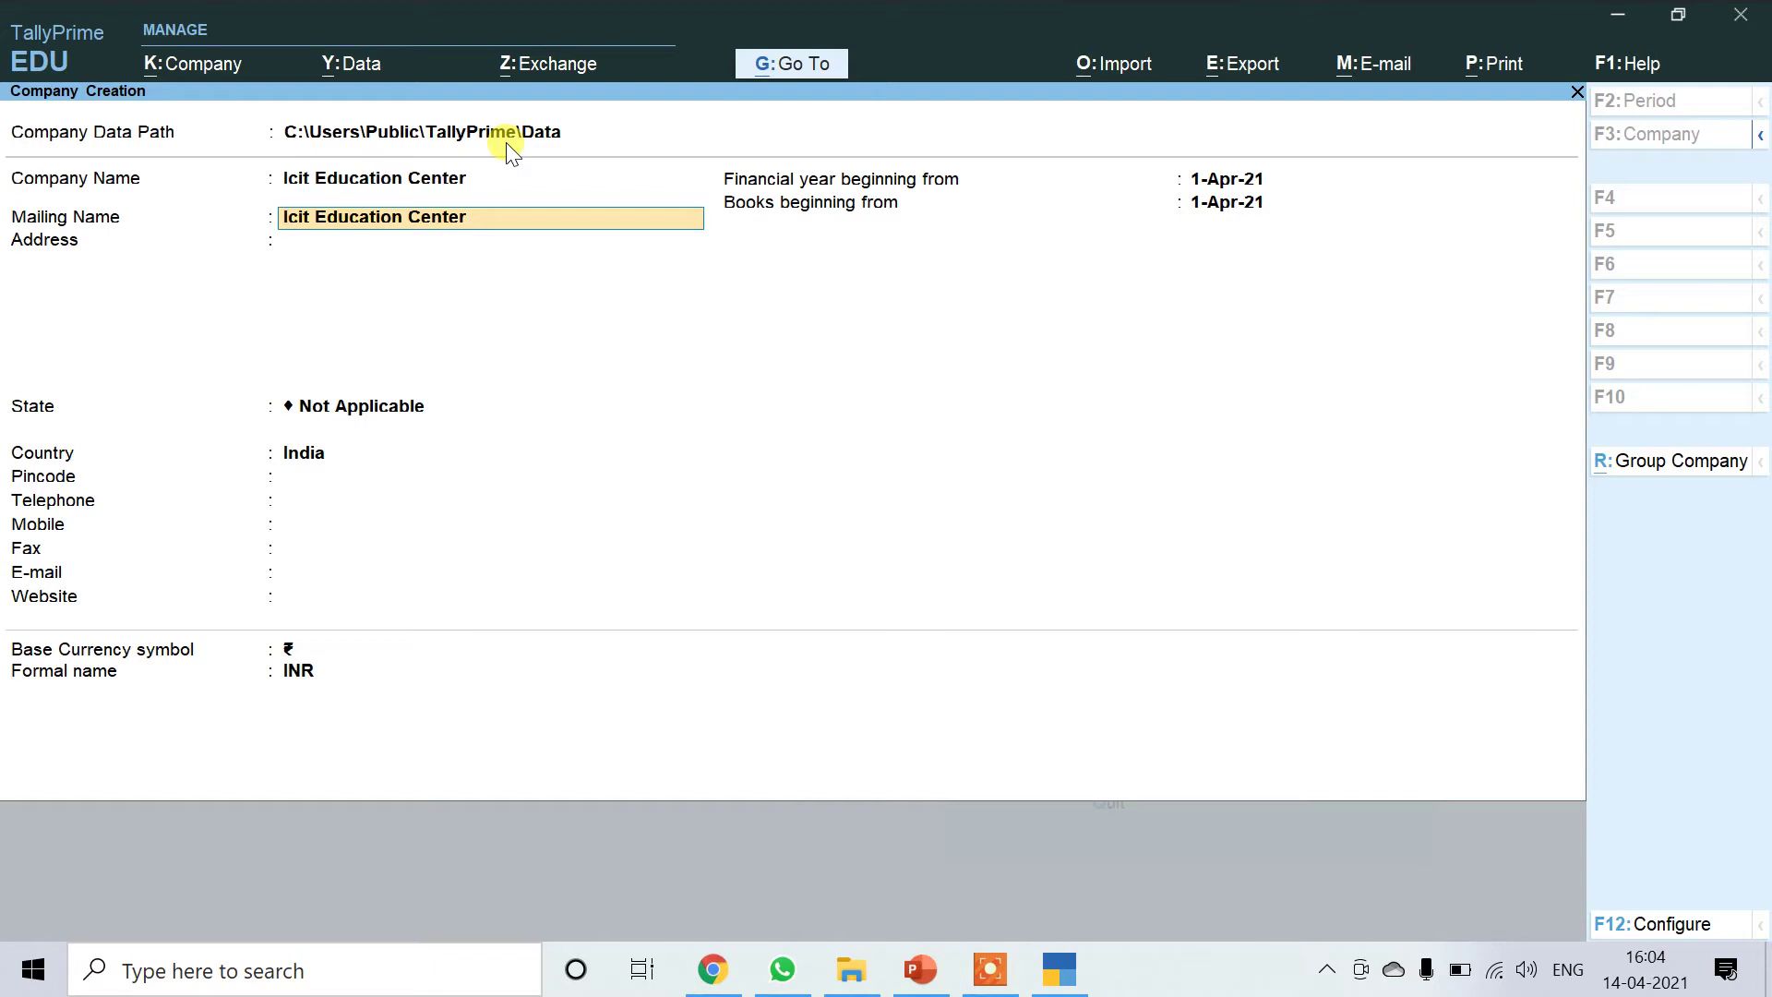
Keep the default mailing name, enter address Gonda and state Uttar Pradesh.
key(Return)
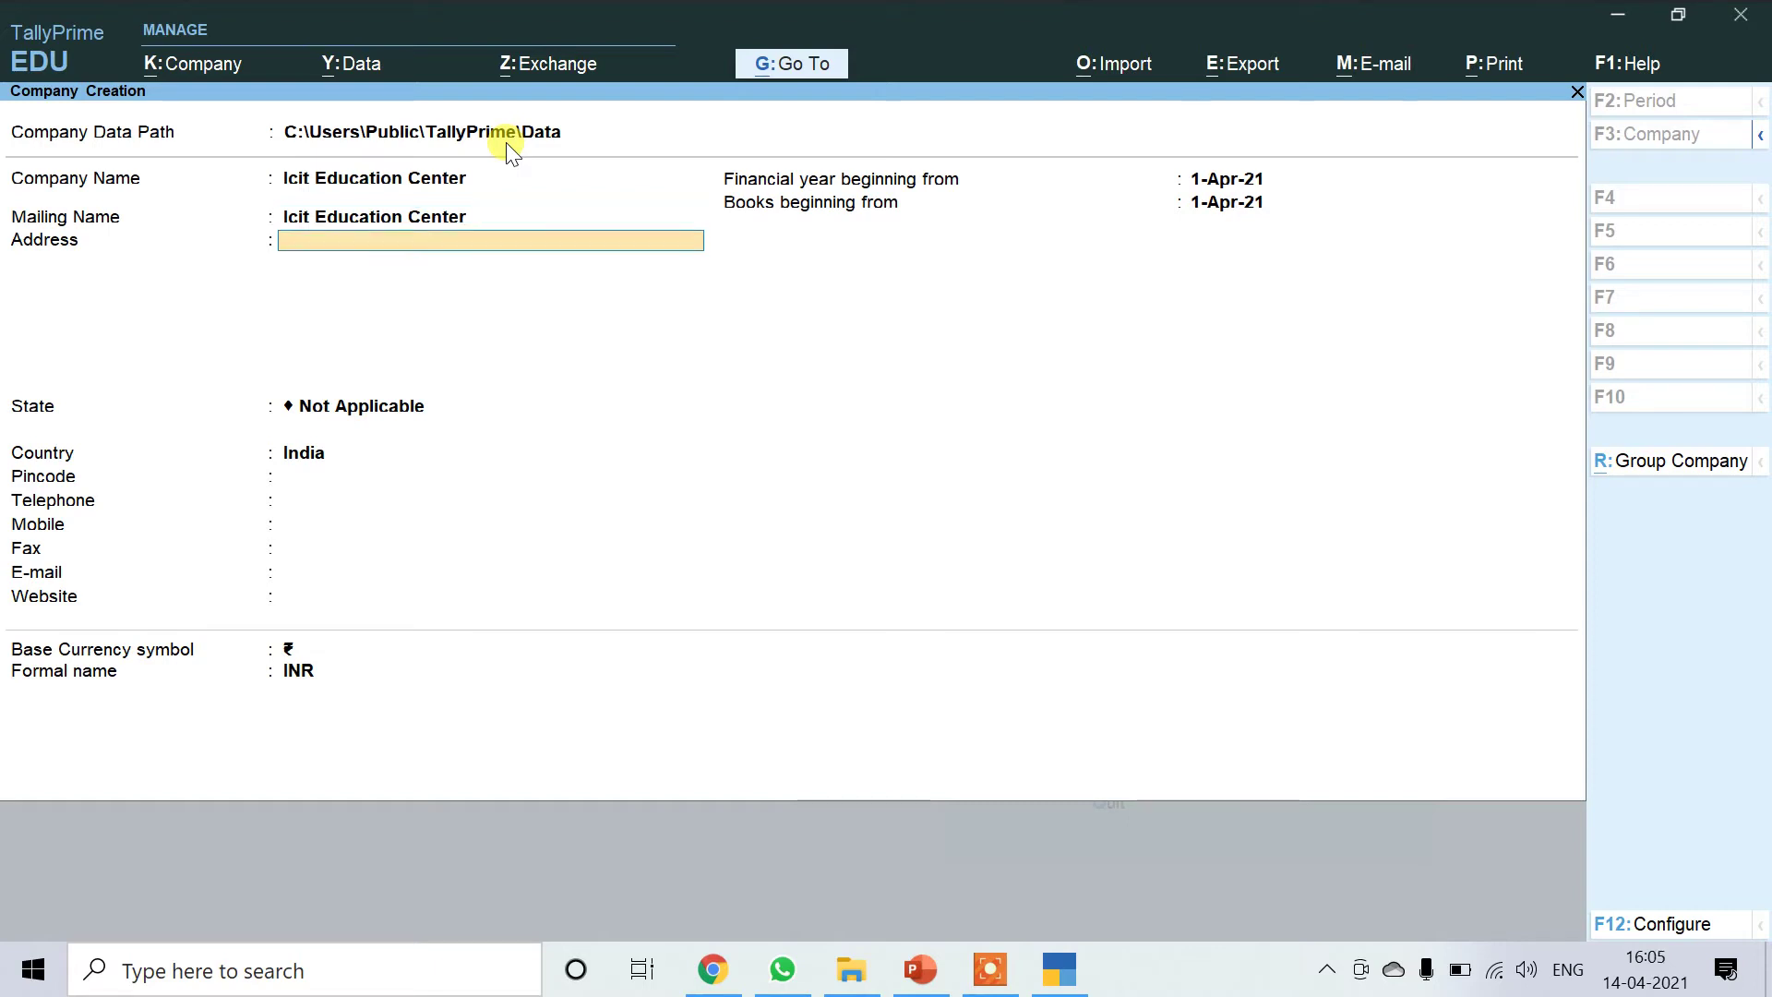
text(Gonda)
key(Return)
key(Return)
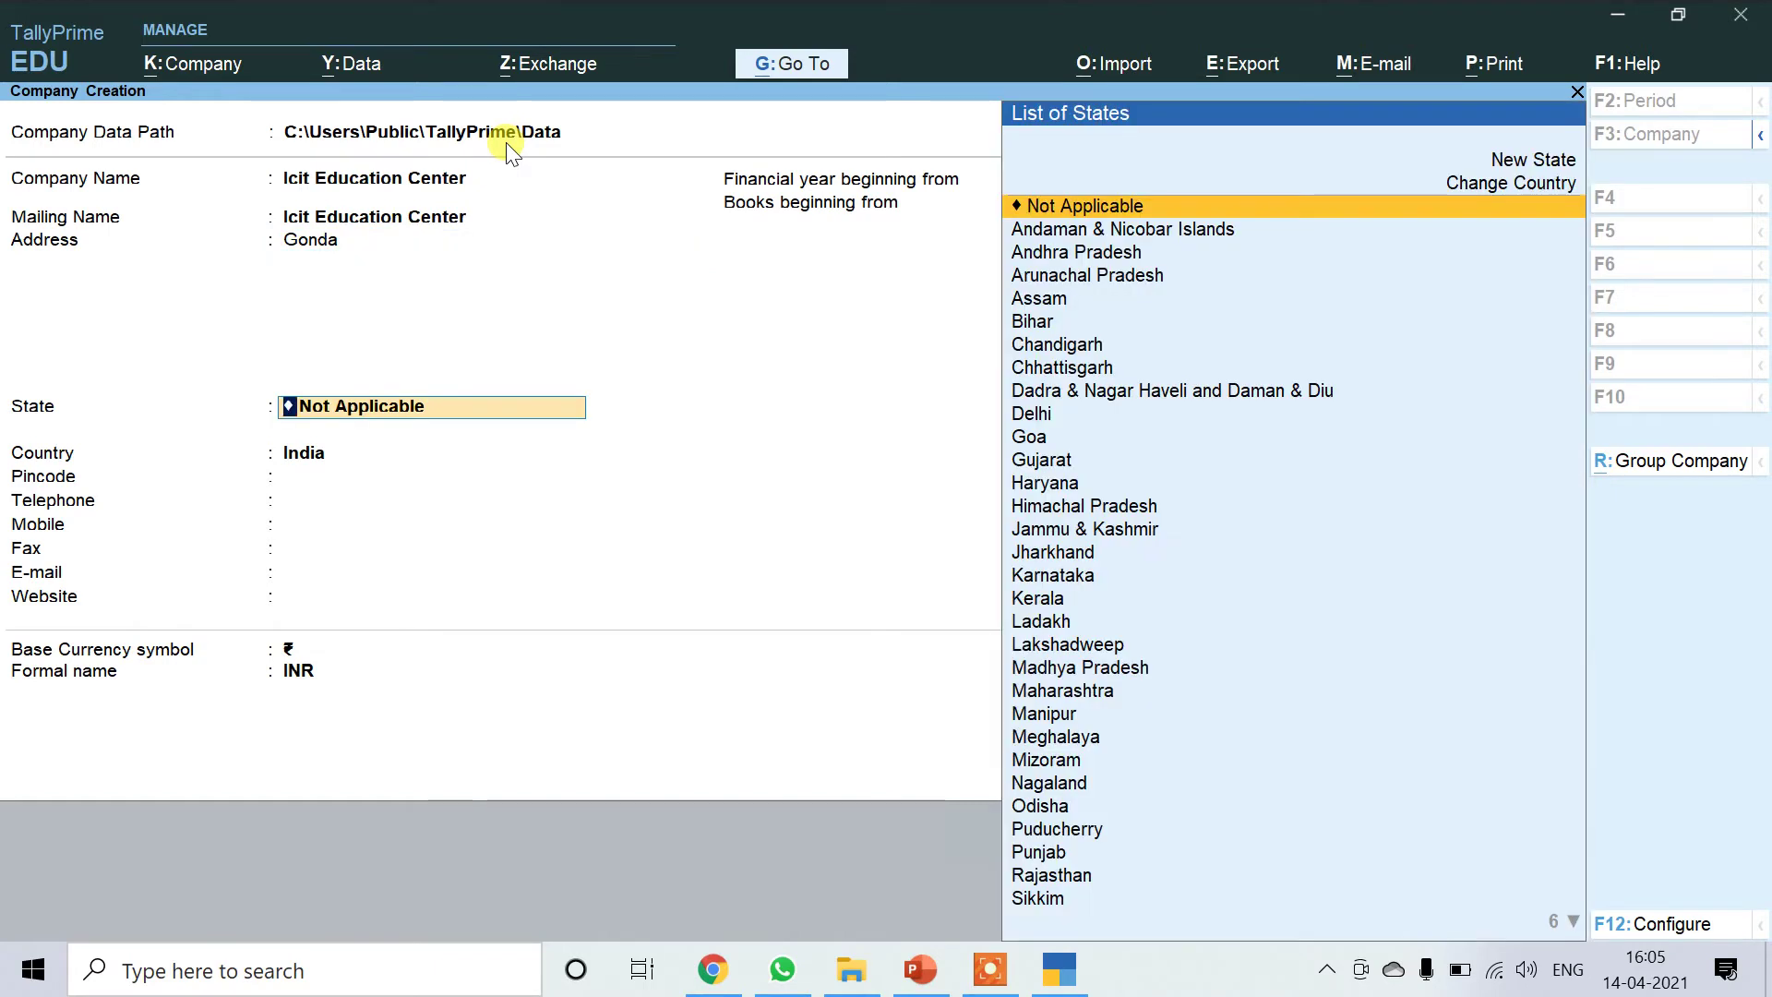
text(Ut)
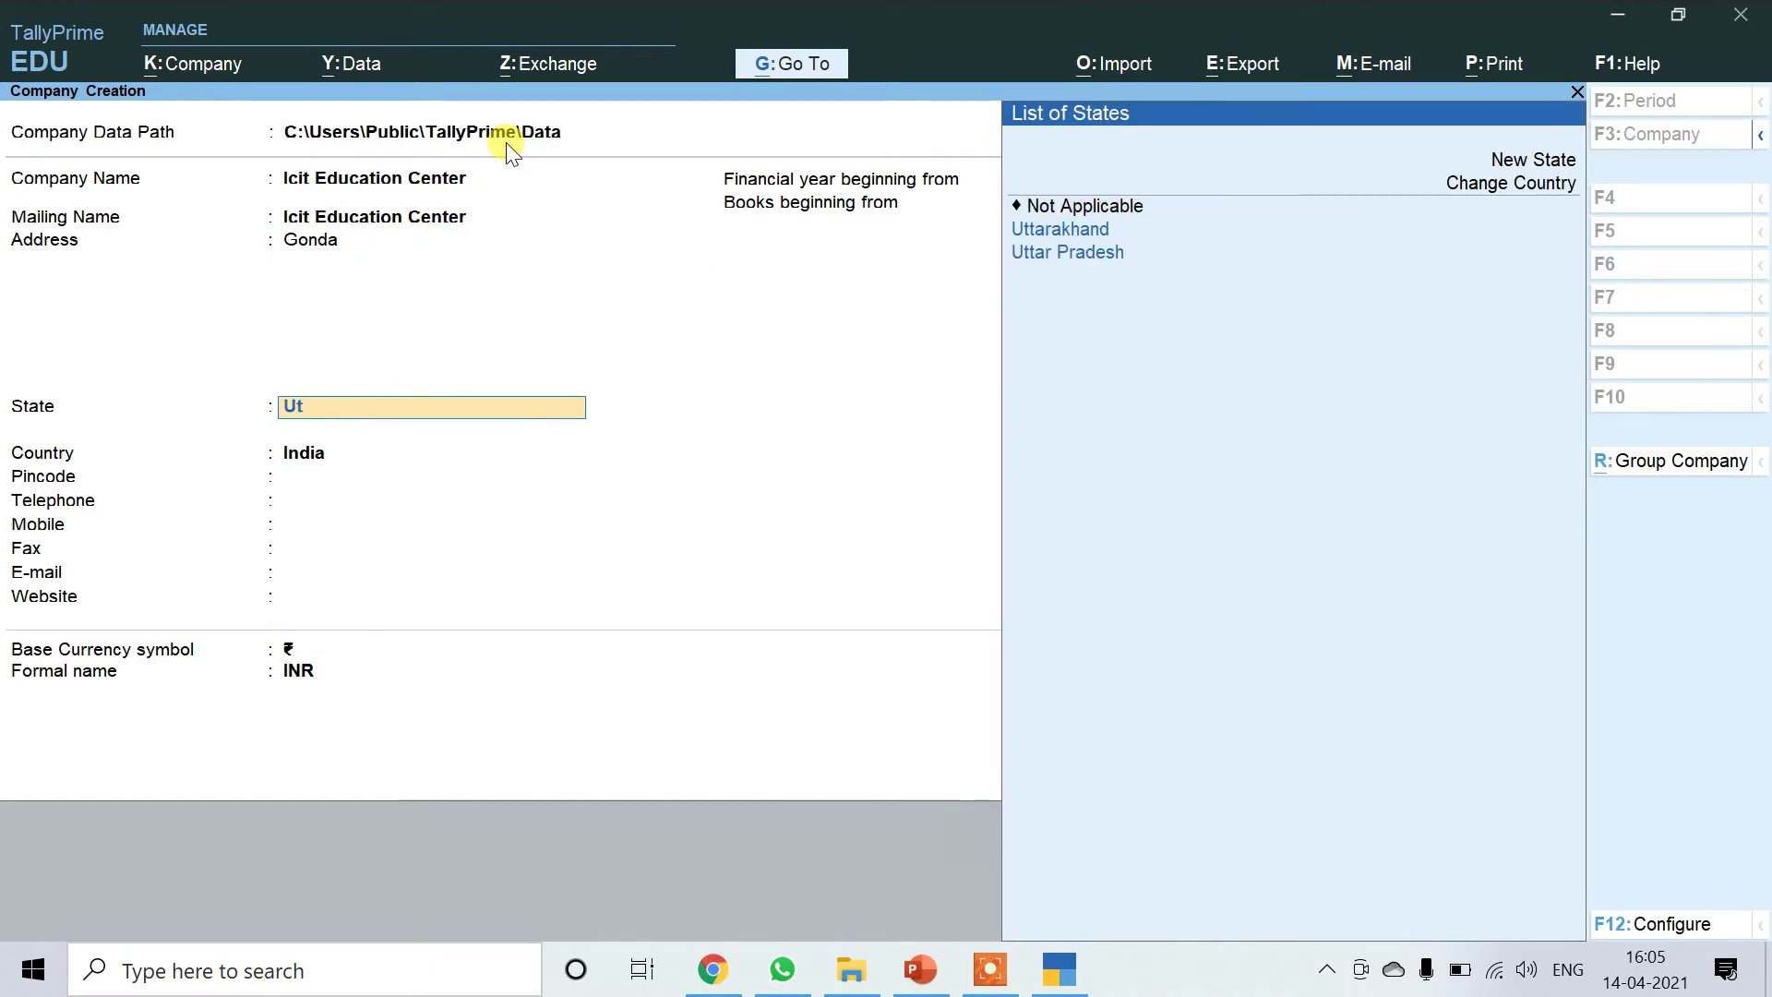
key(Down)
key(Return)
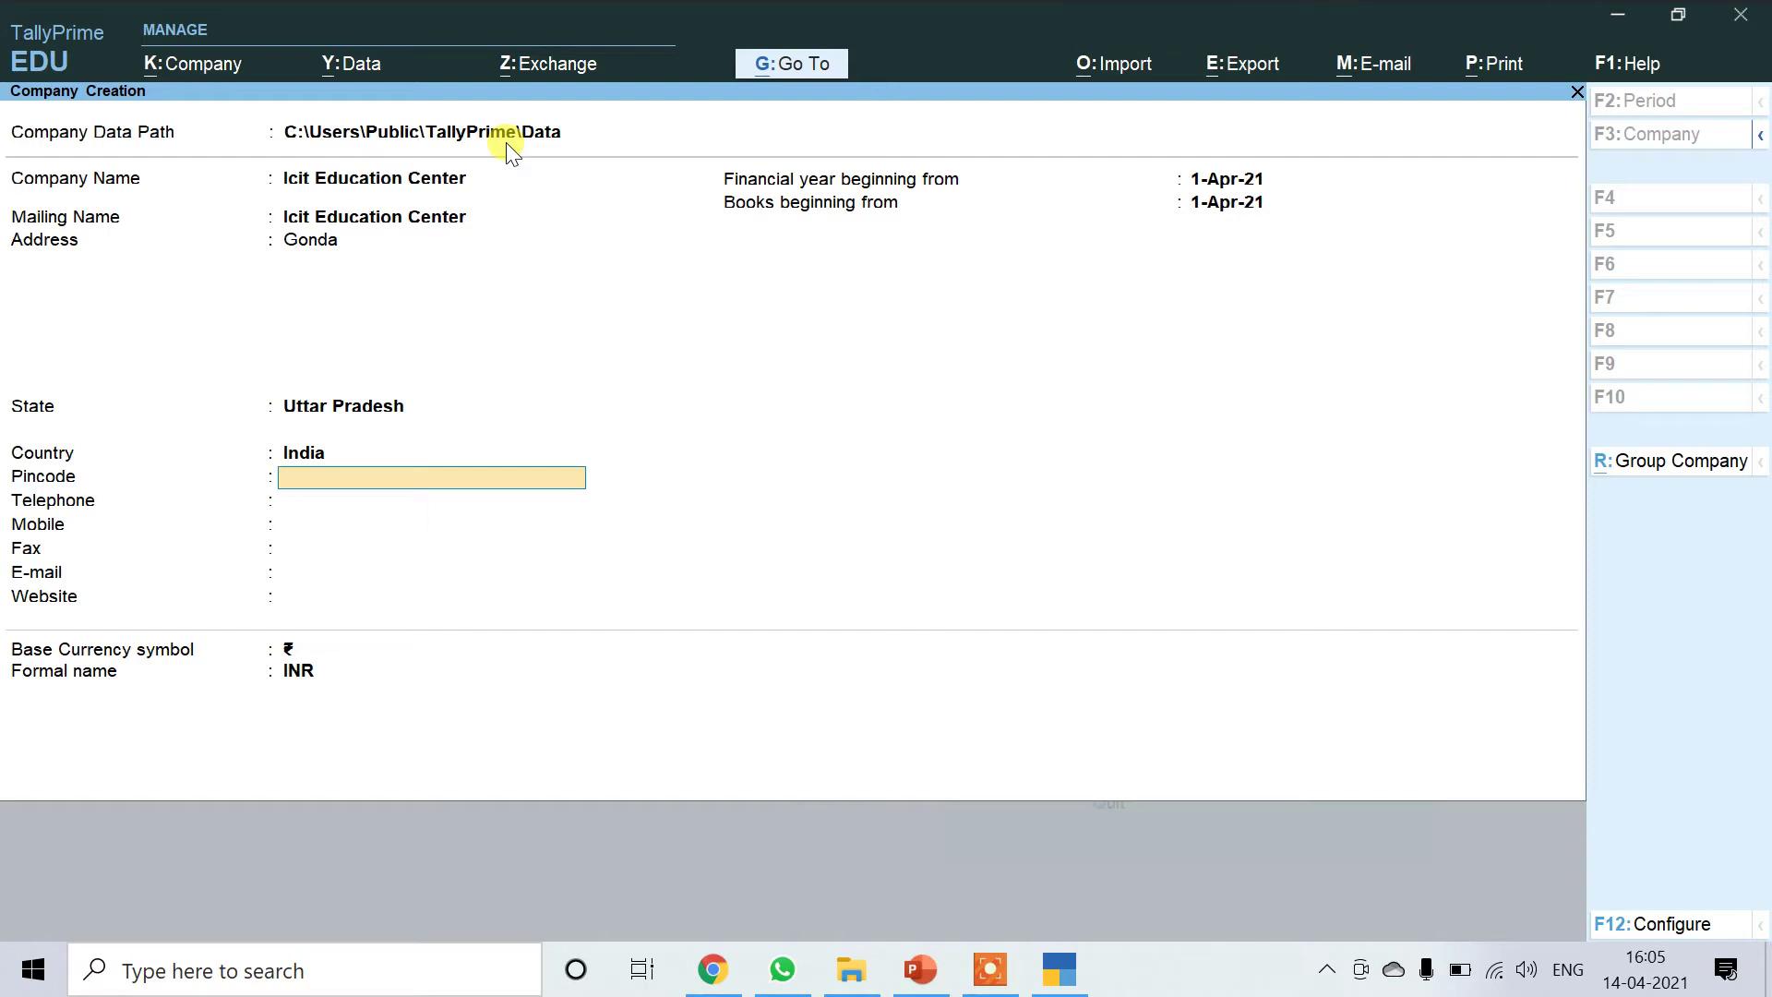
Enter pincode 271001, leave contact fields blank, keep default dates and ₹ currency.
text(271001)
key(Return)
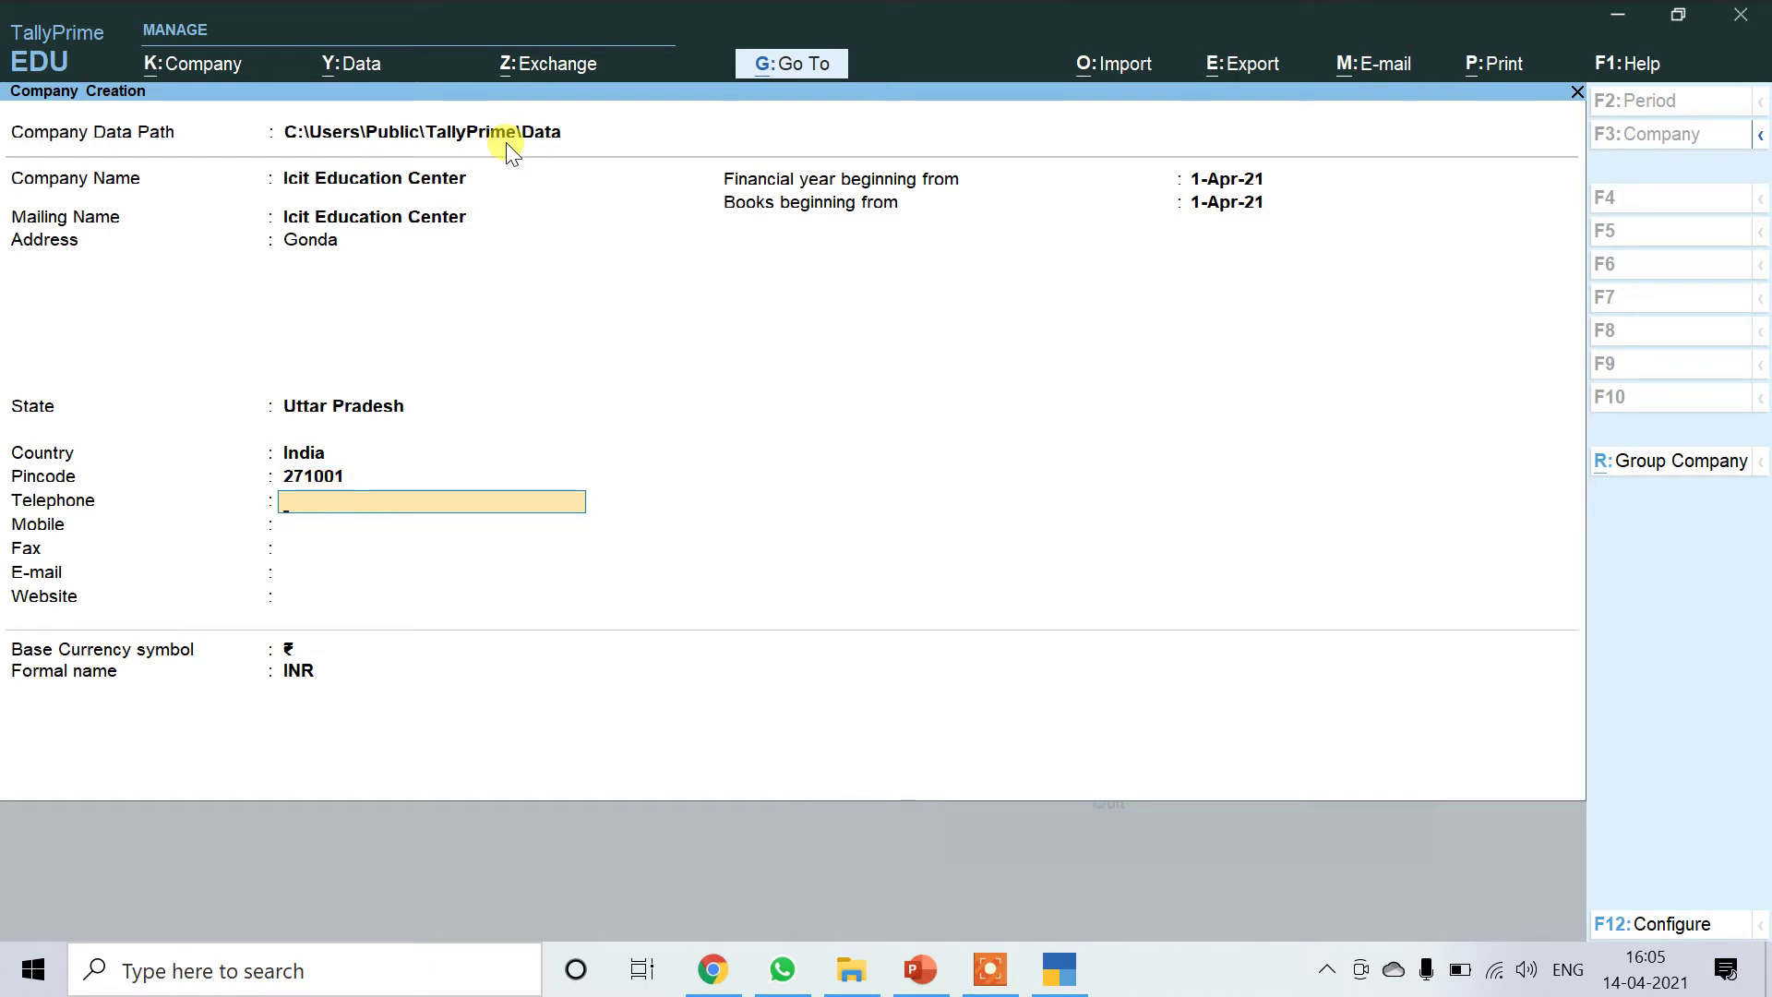
key(Return)
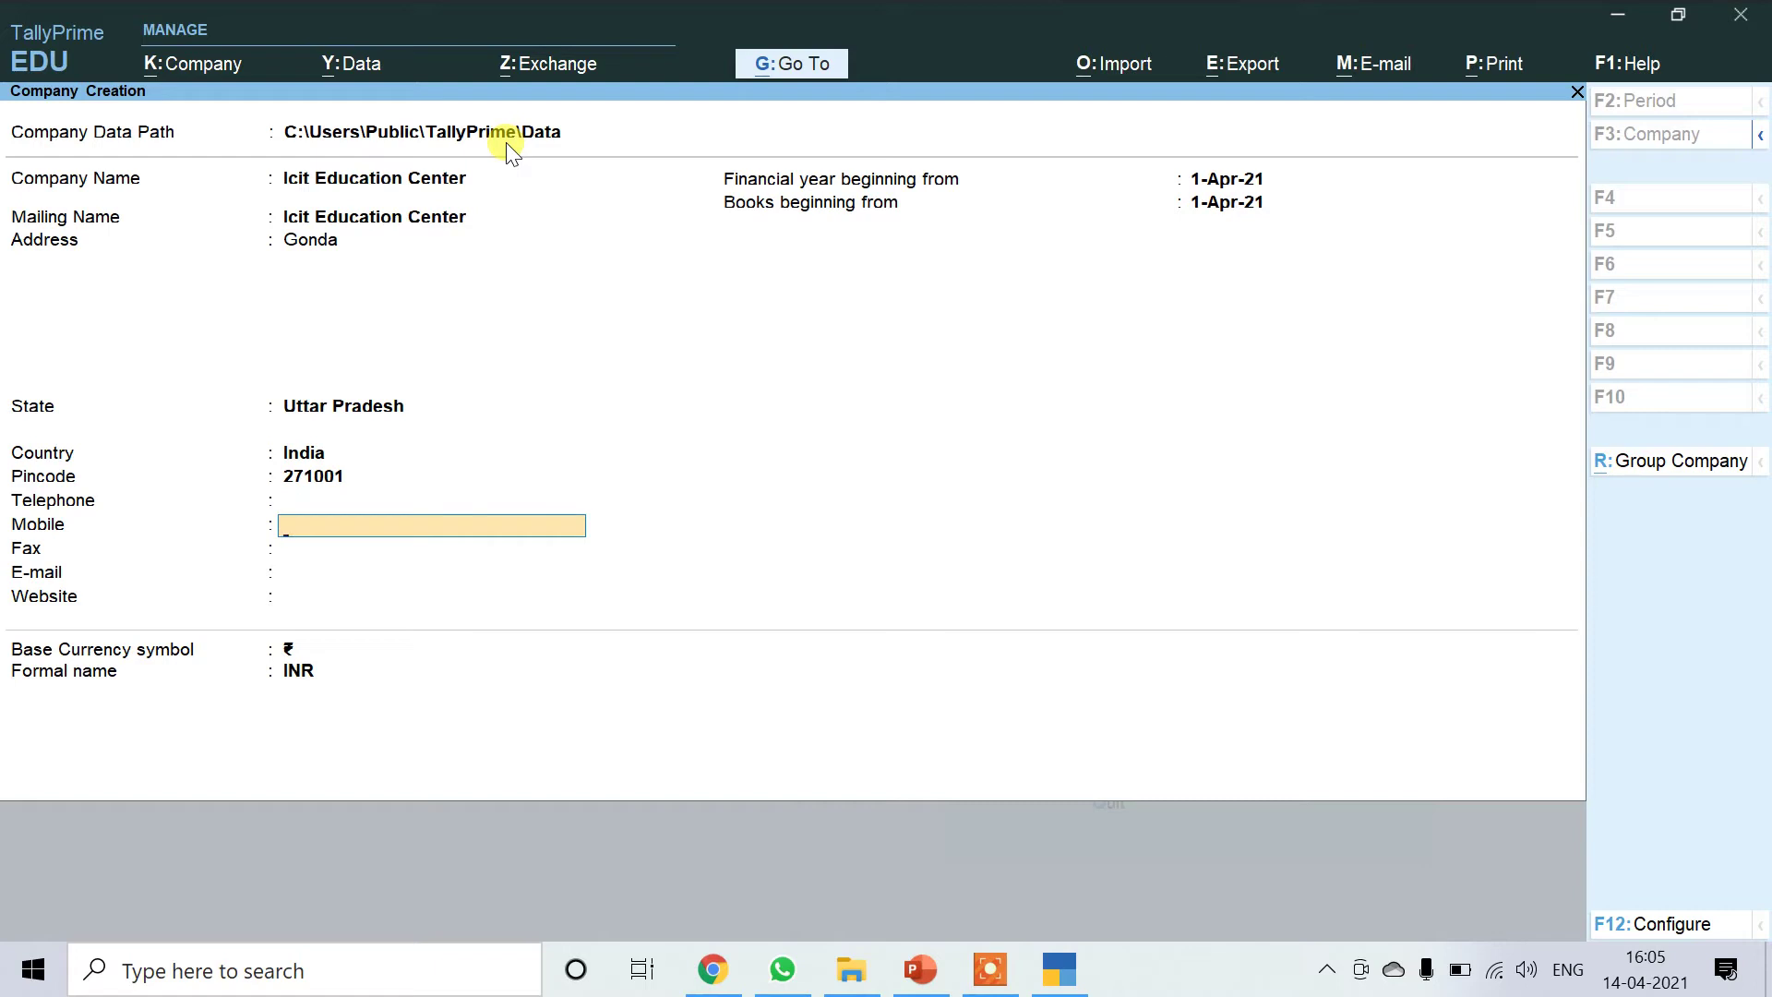
key(Return)
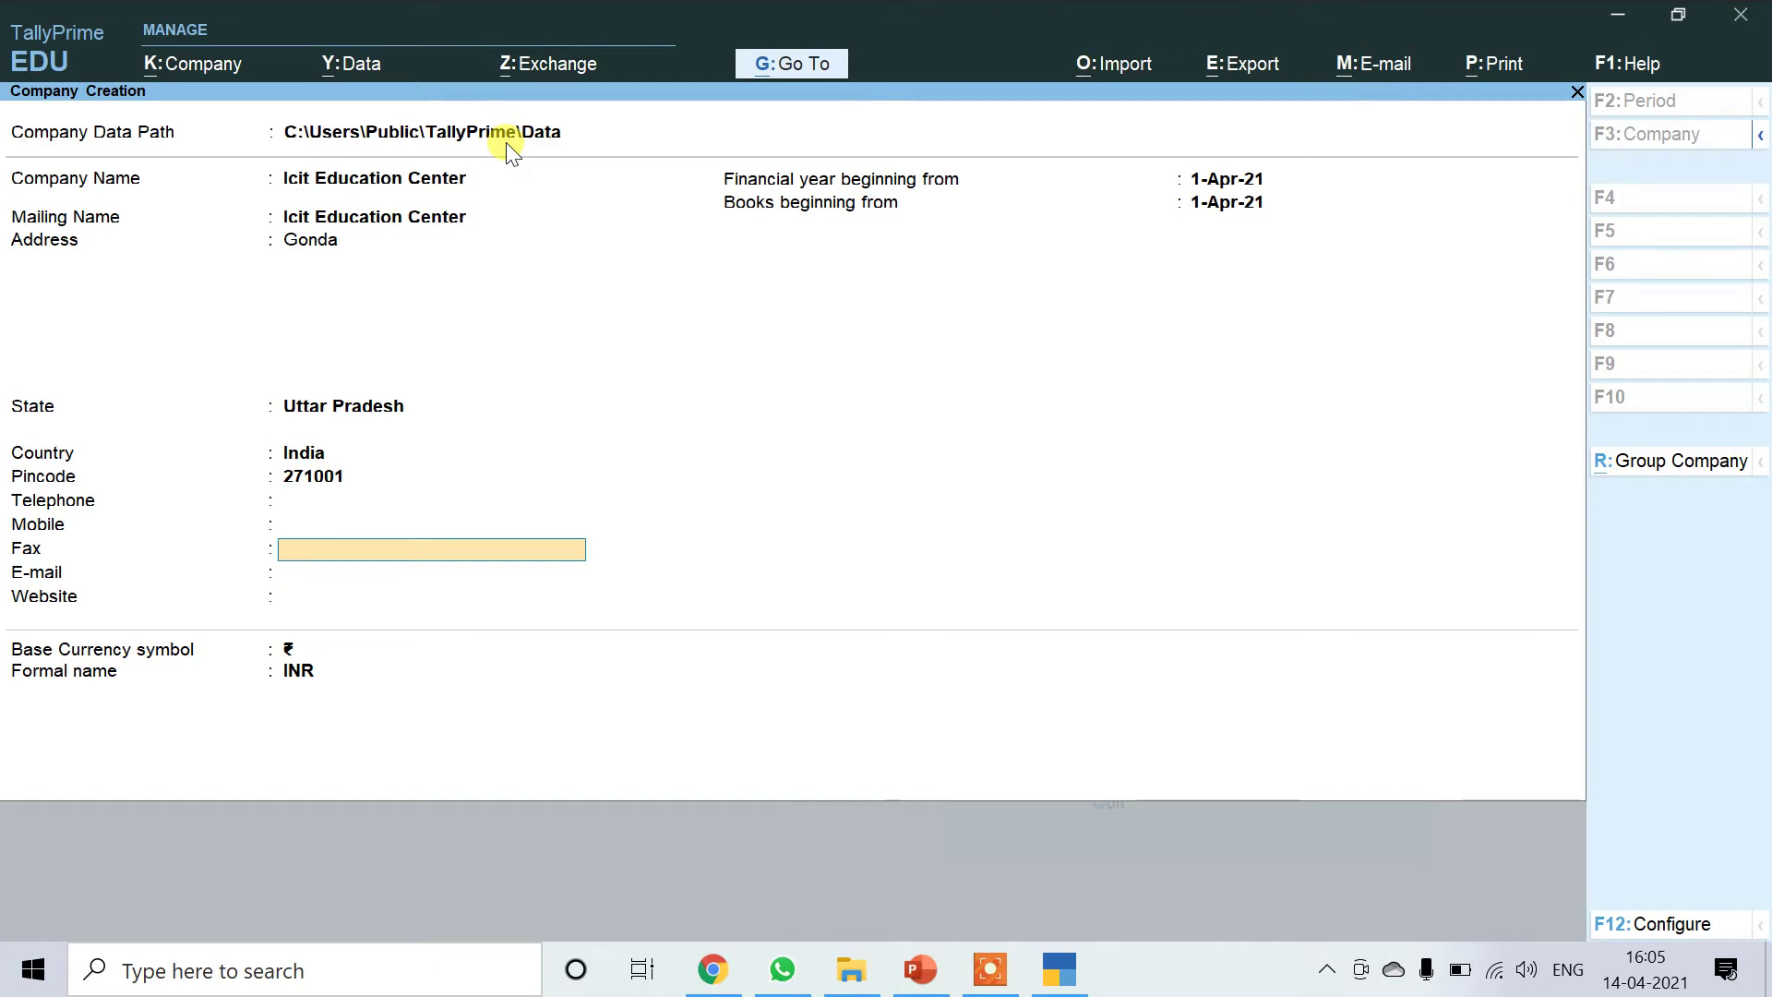
key(Return)
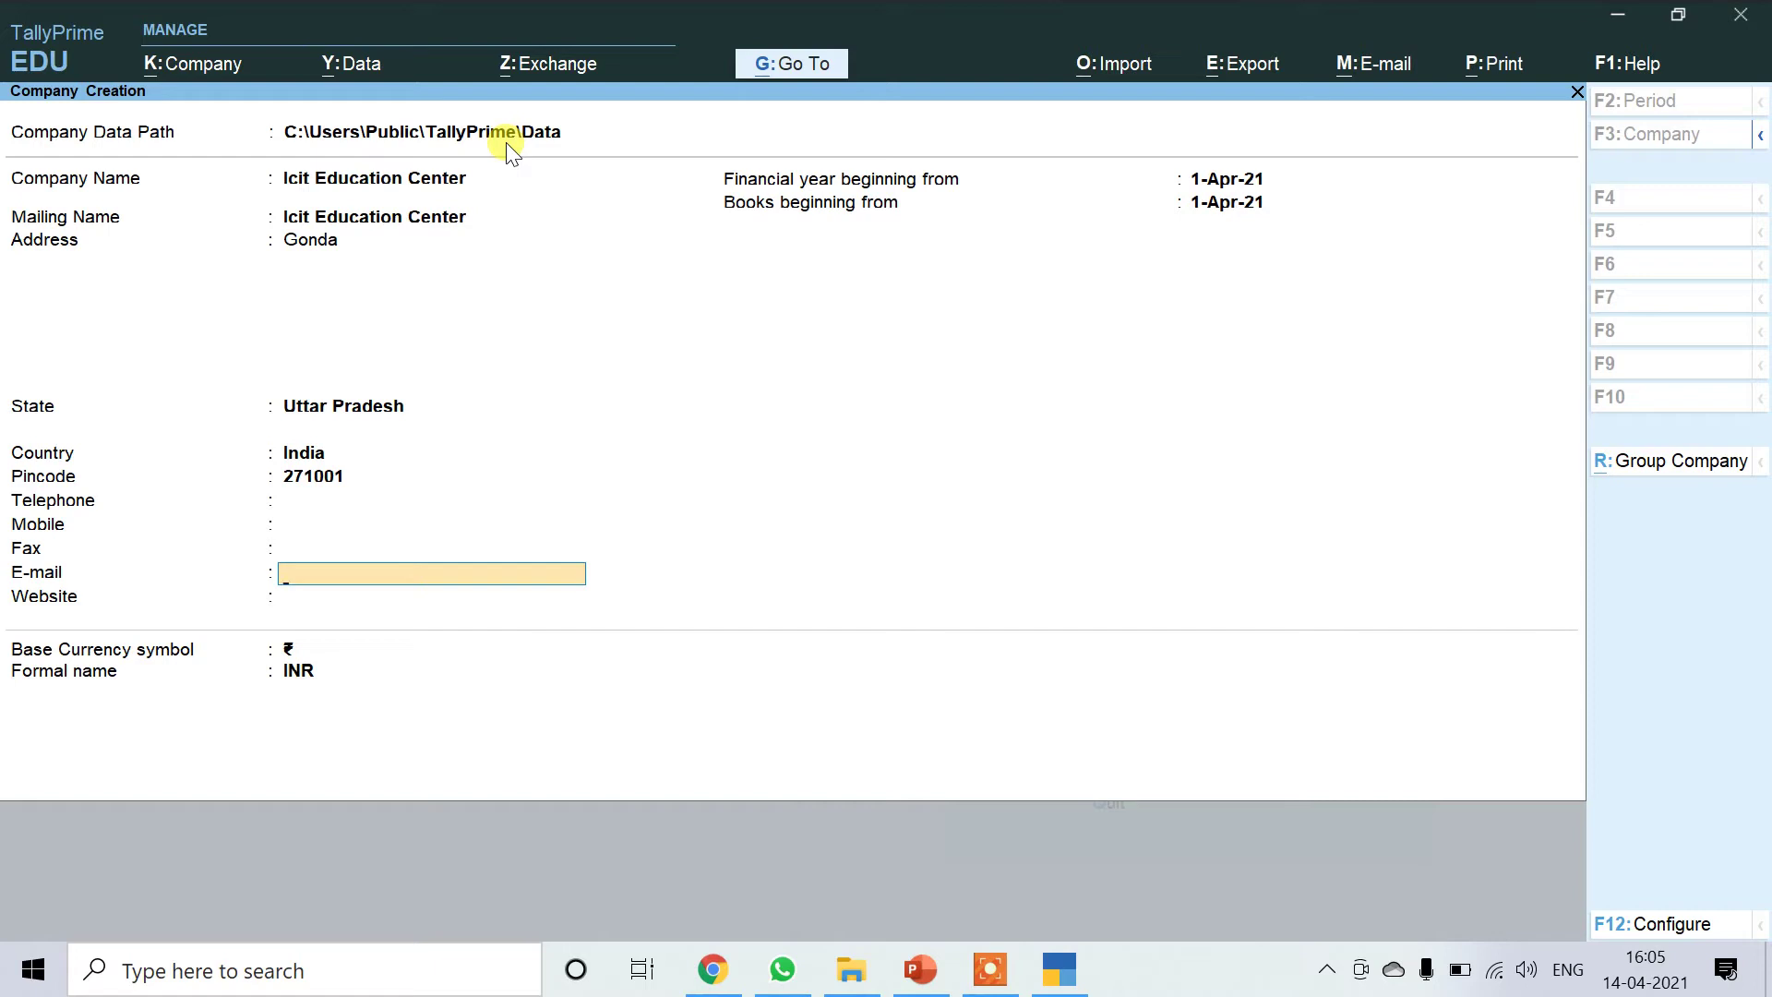
key(Return)
key(Return)
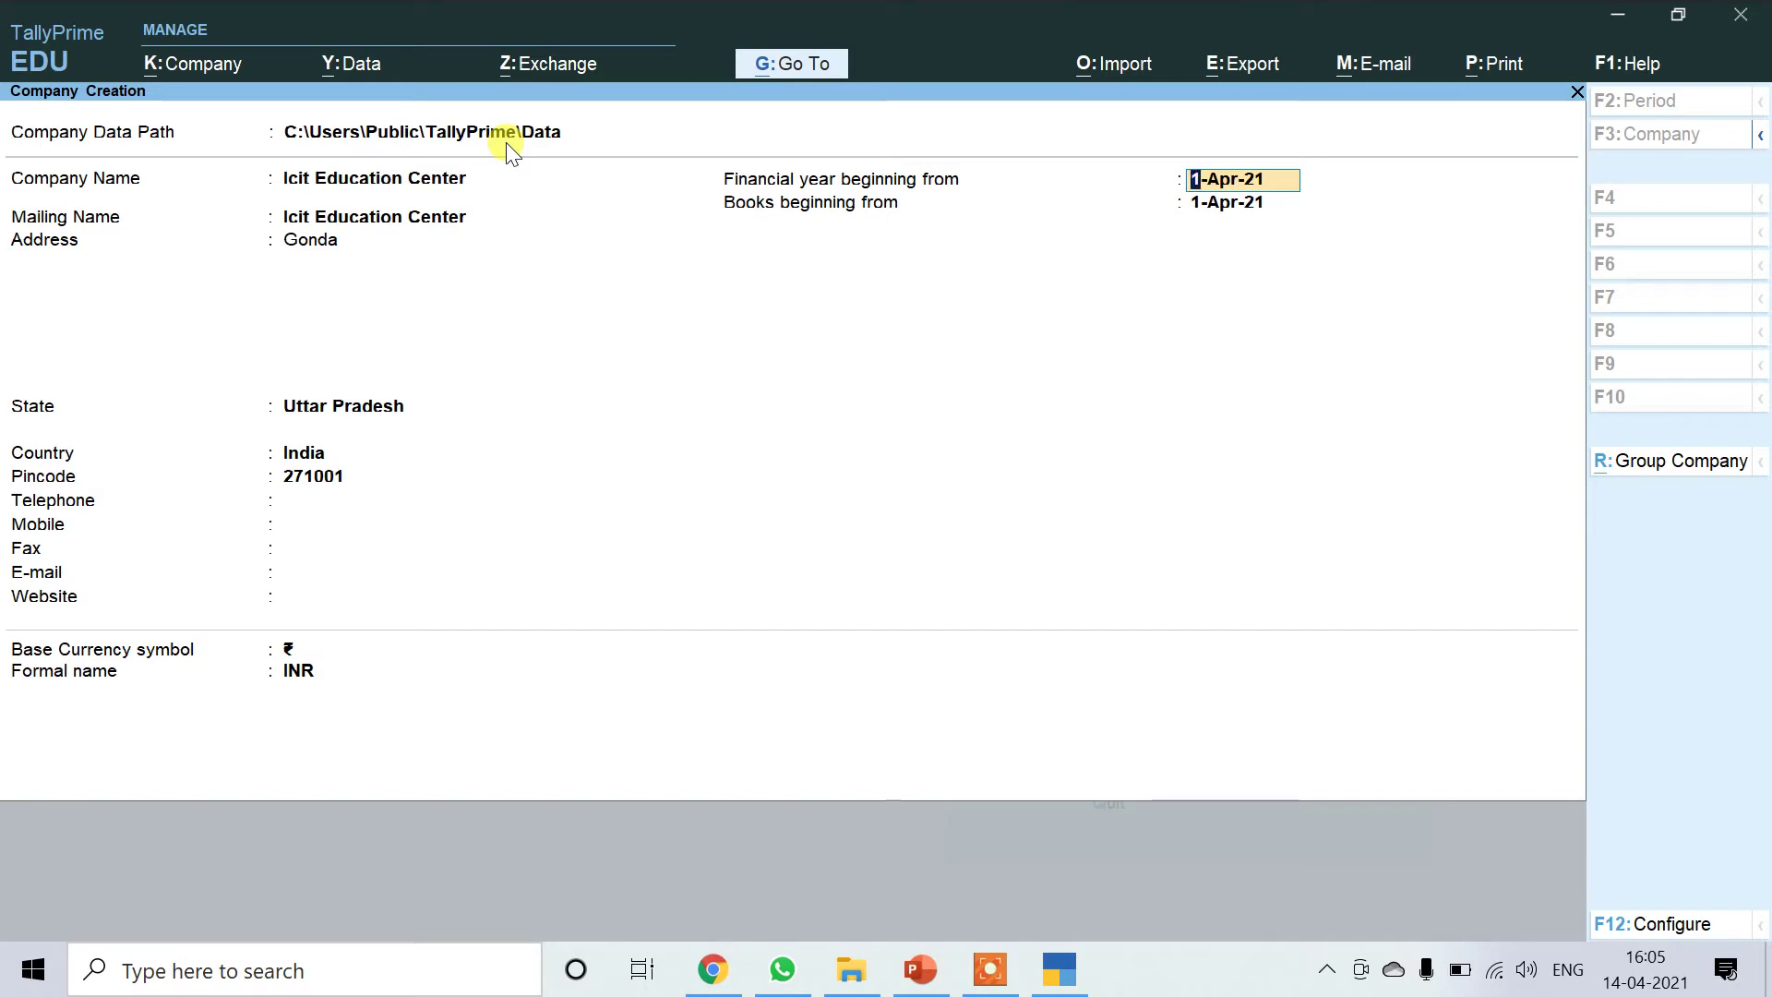
key(Return)
key(Return)
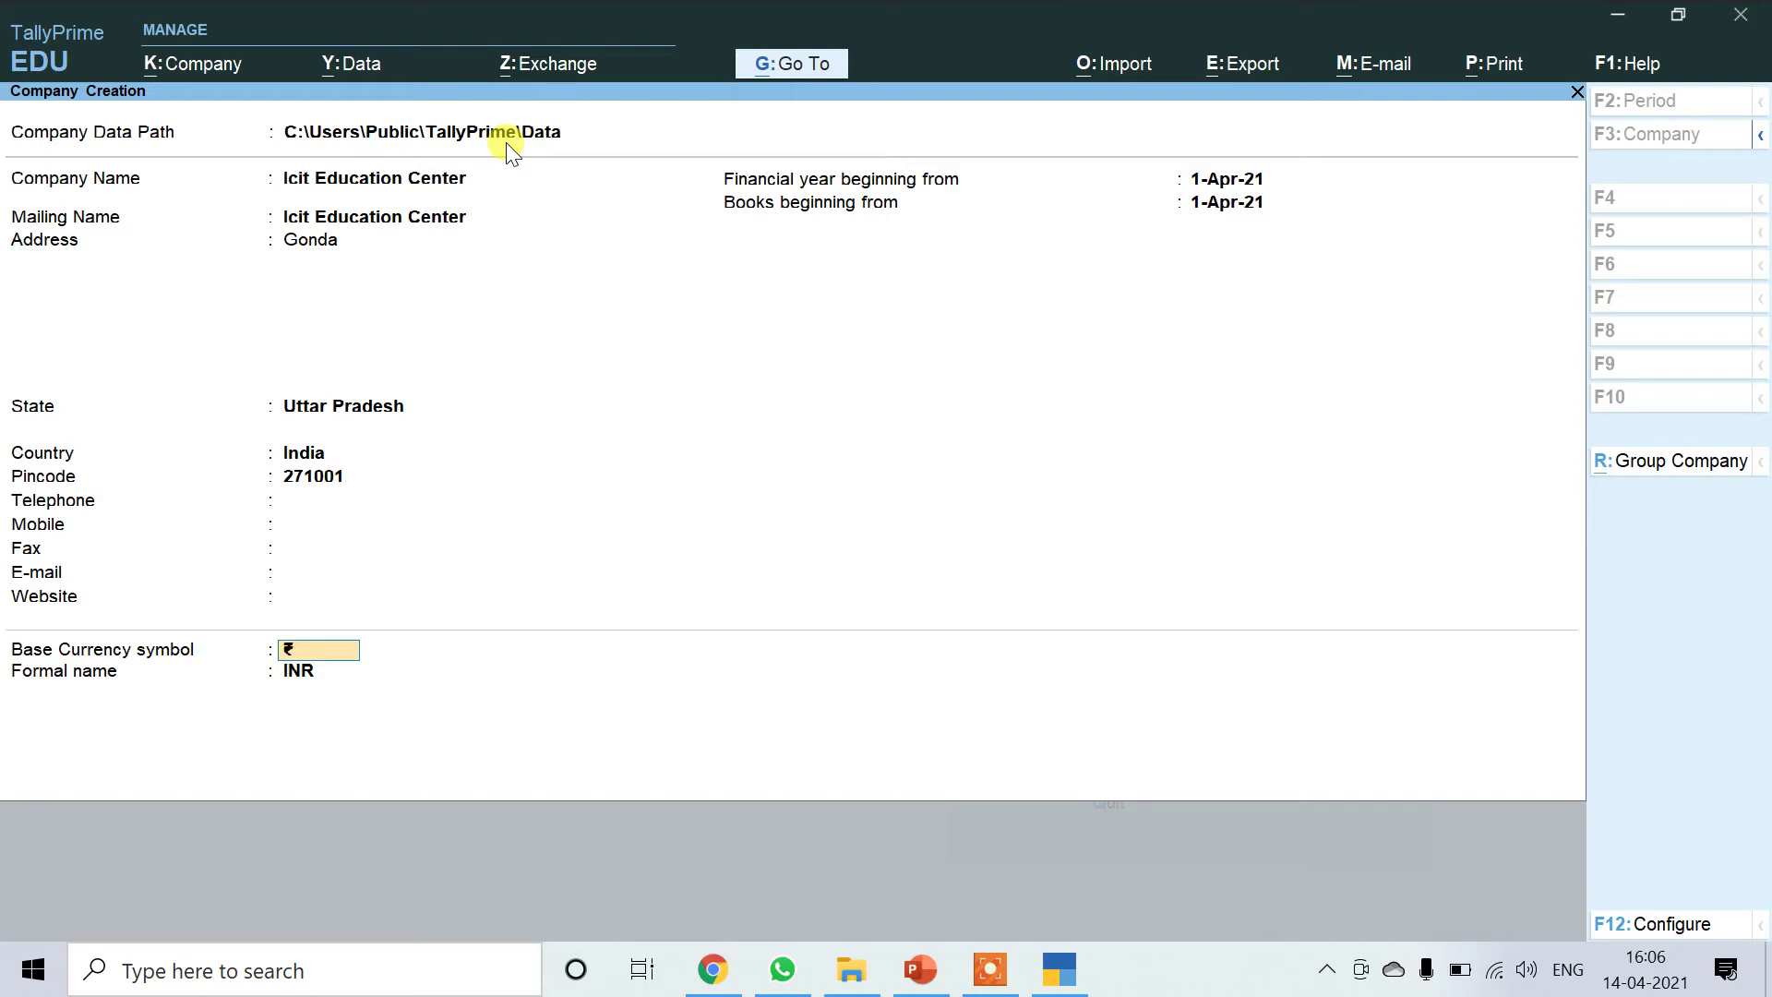
key(Return)
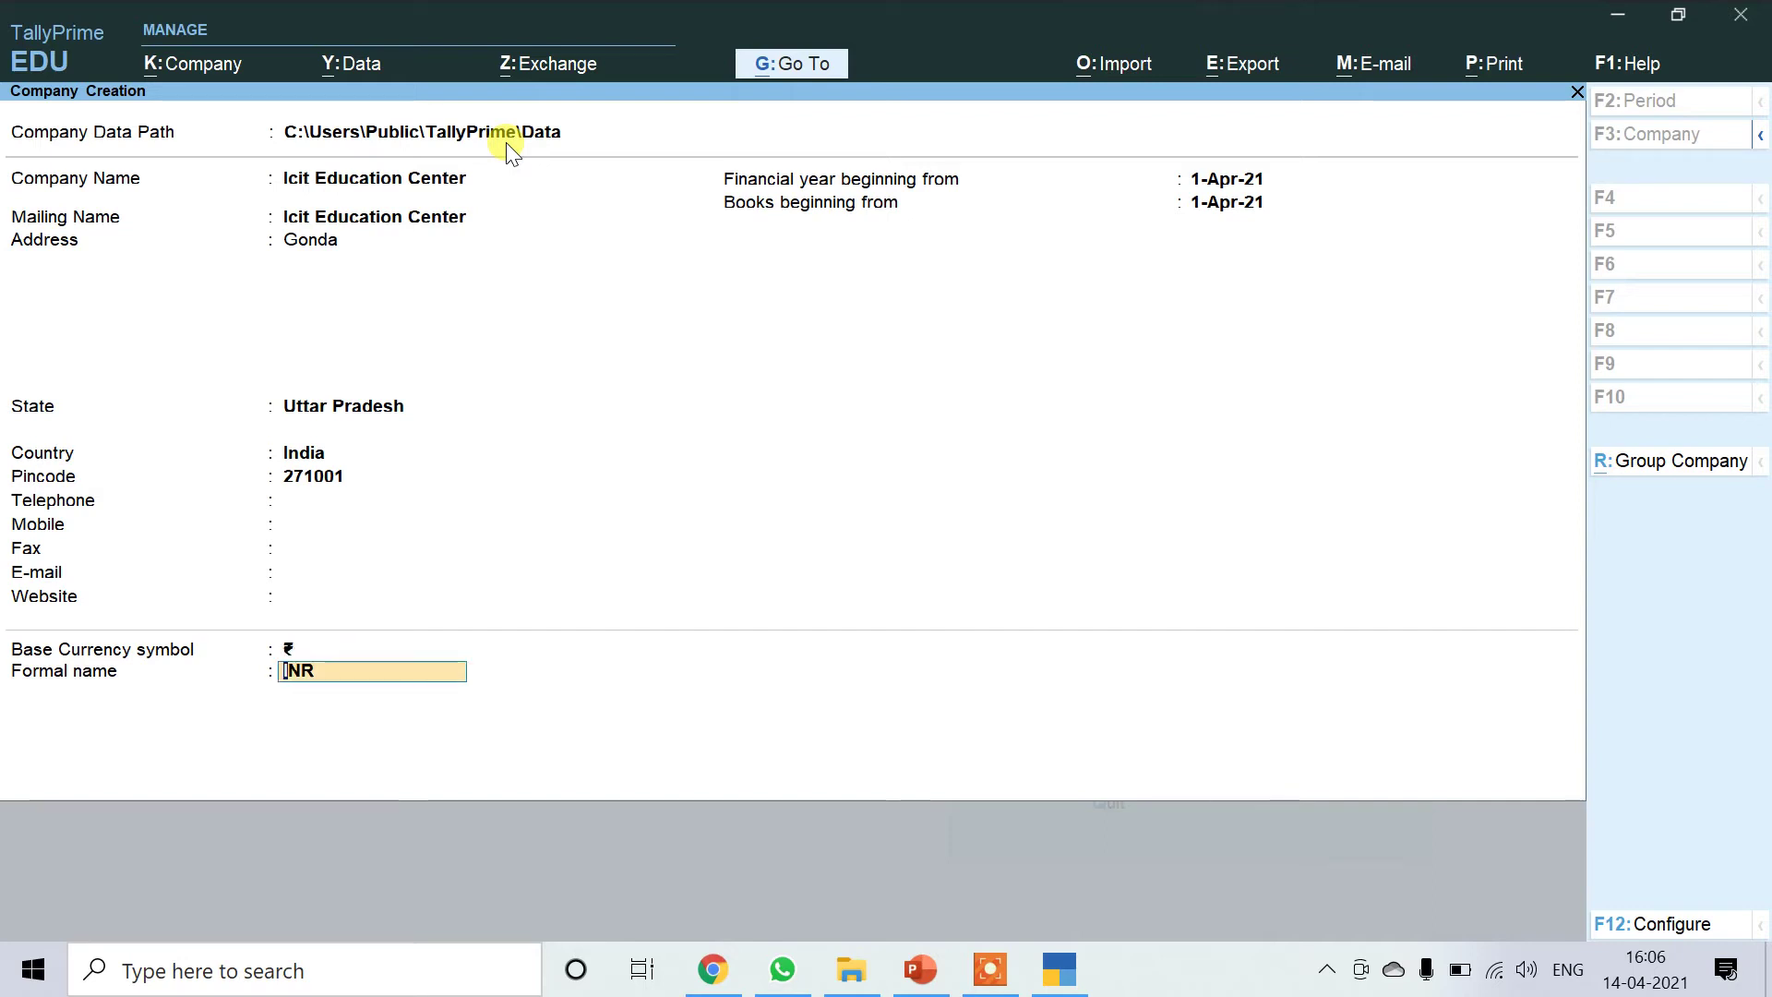
key(Return)
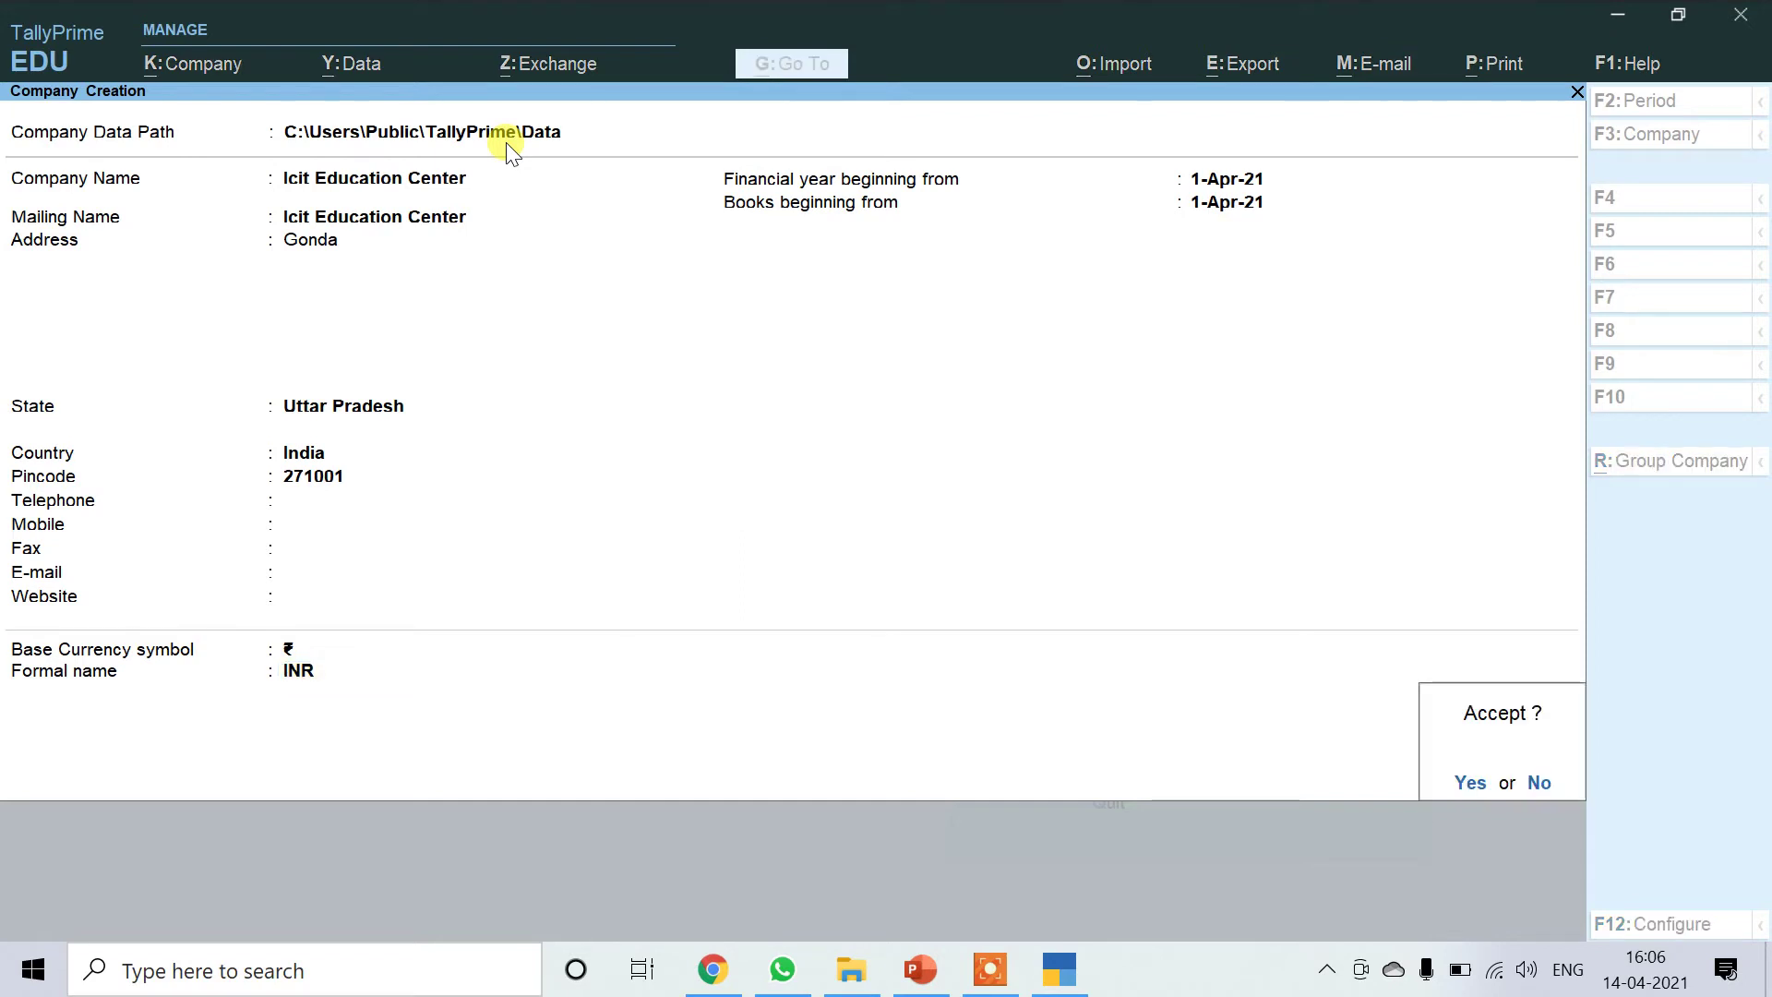
Accept the company, then set Bill-wise, Maintain Inventory and GST to No and accept.
key(Return)
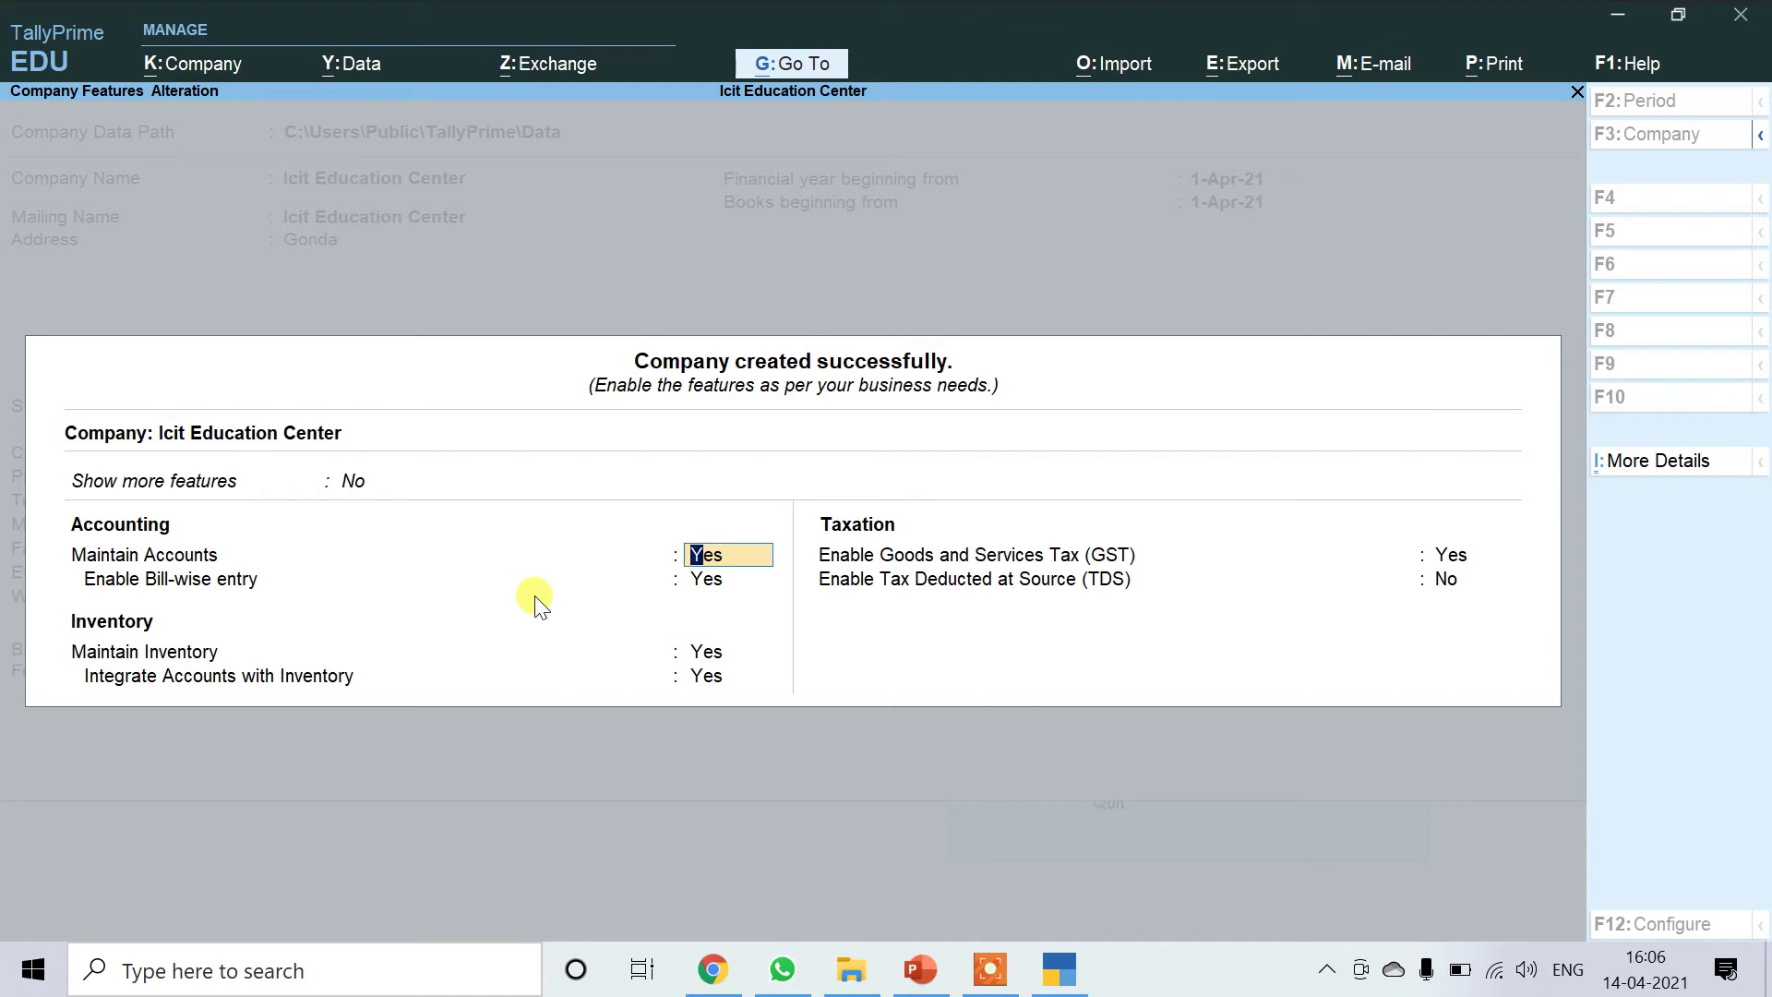
key(Return)
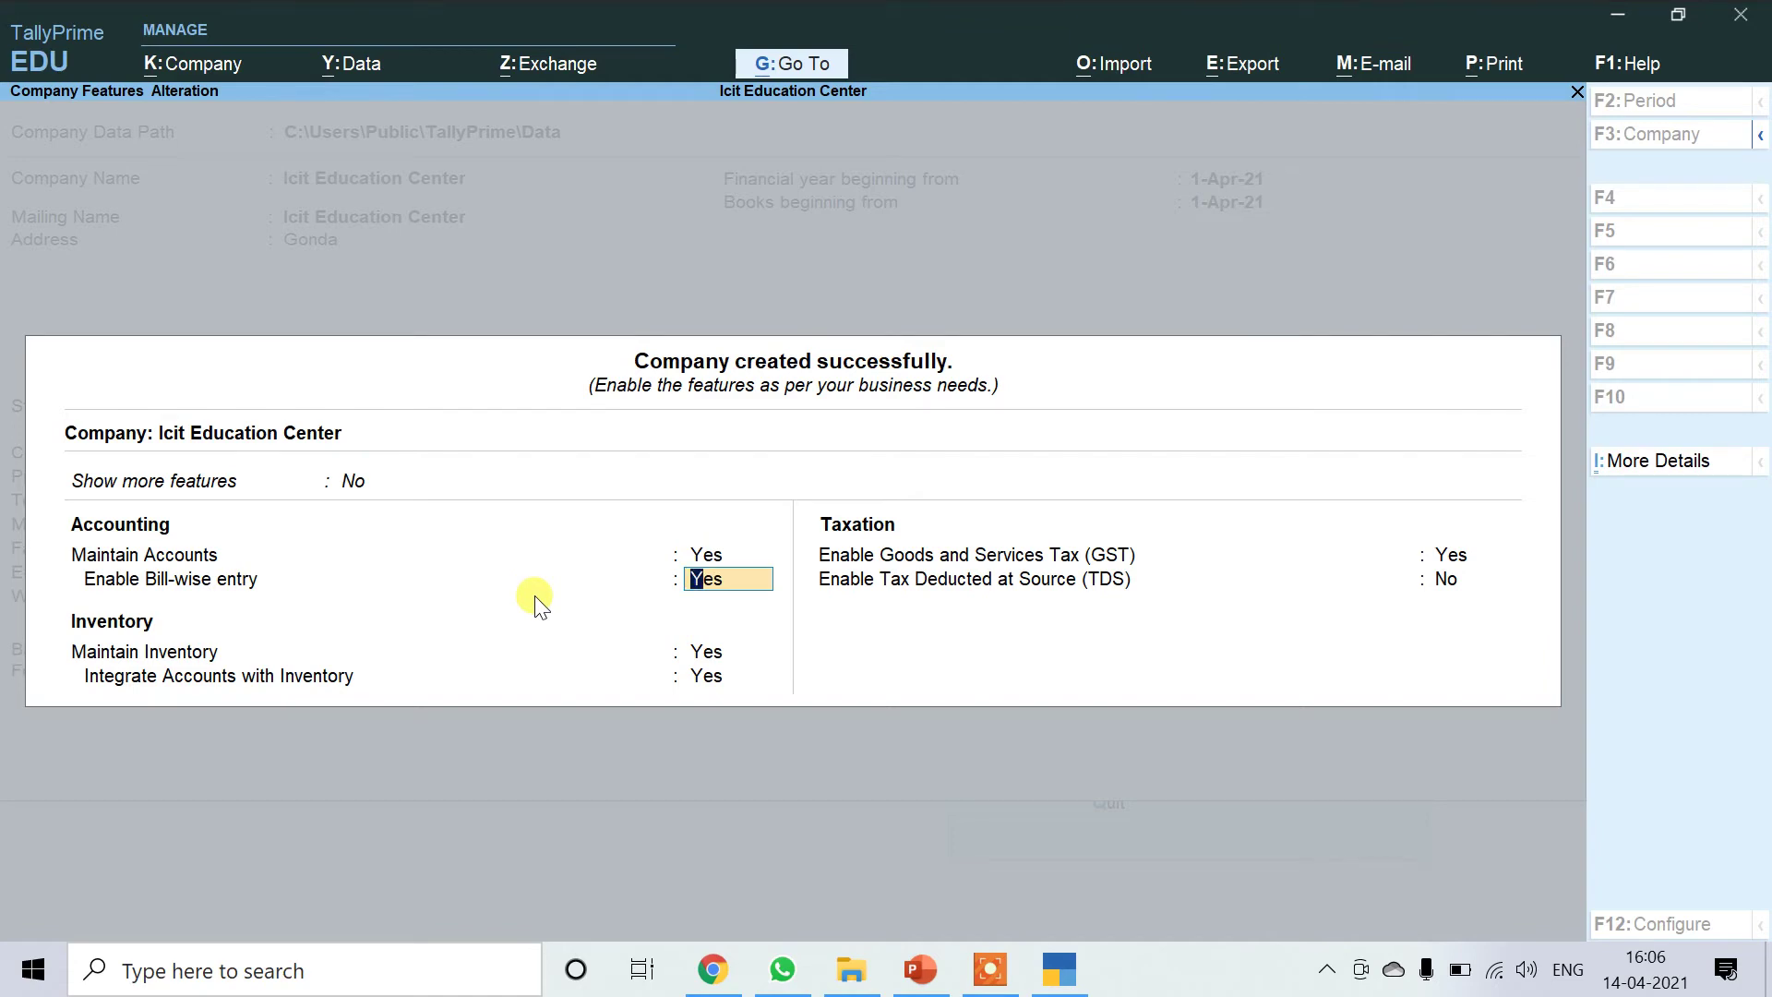
text(n)
key(Return)
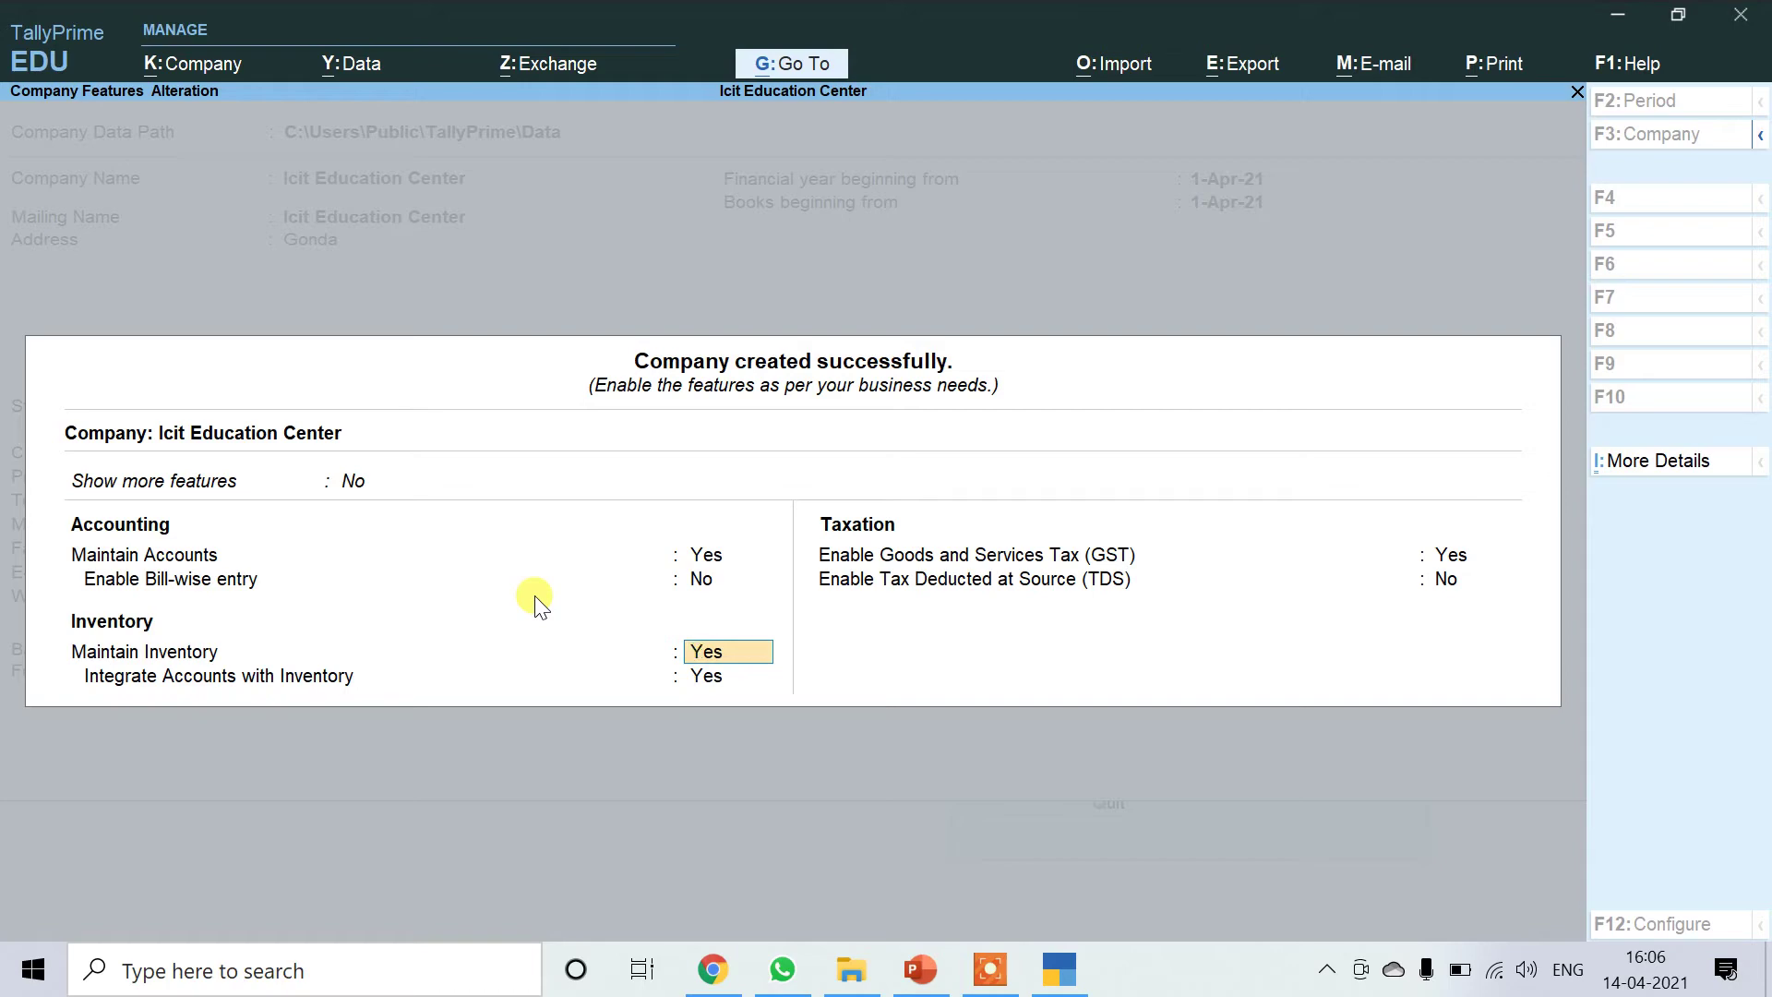
text(n)
key(Return)
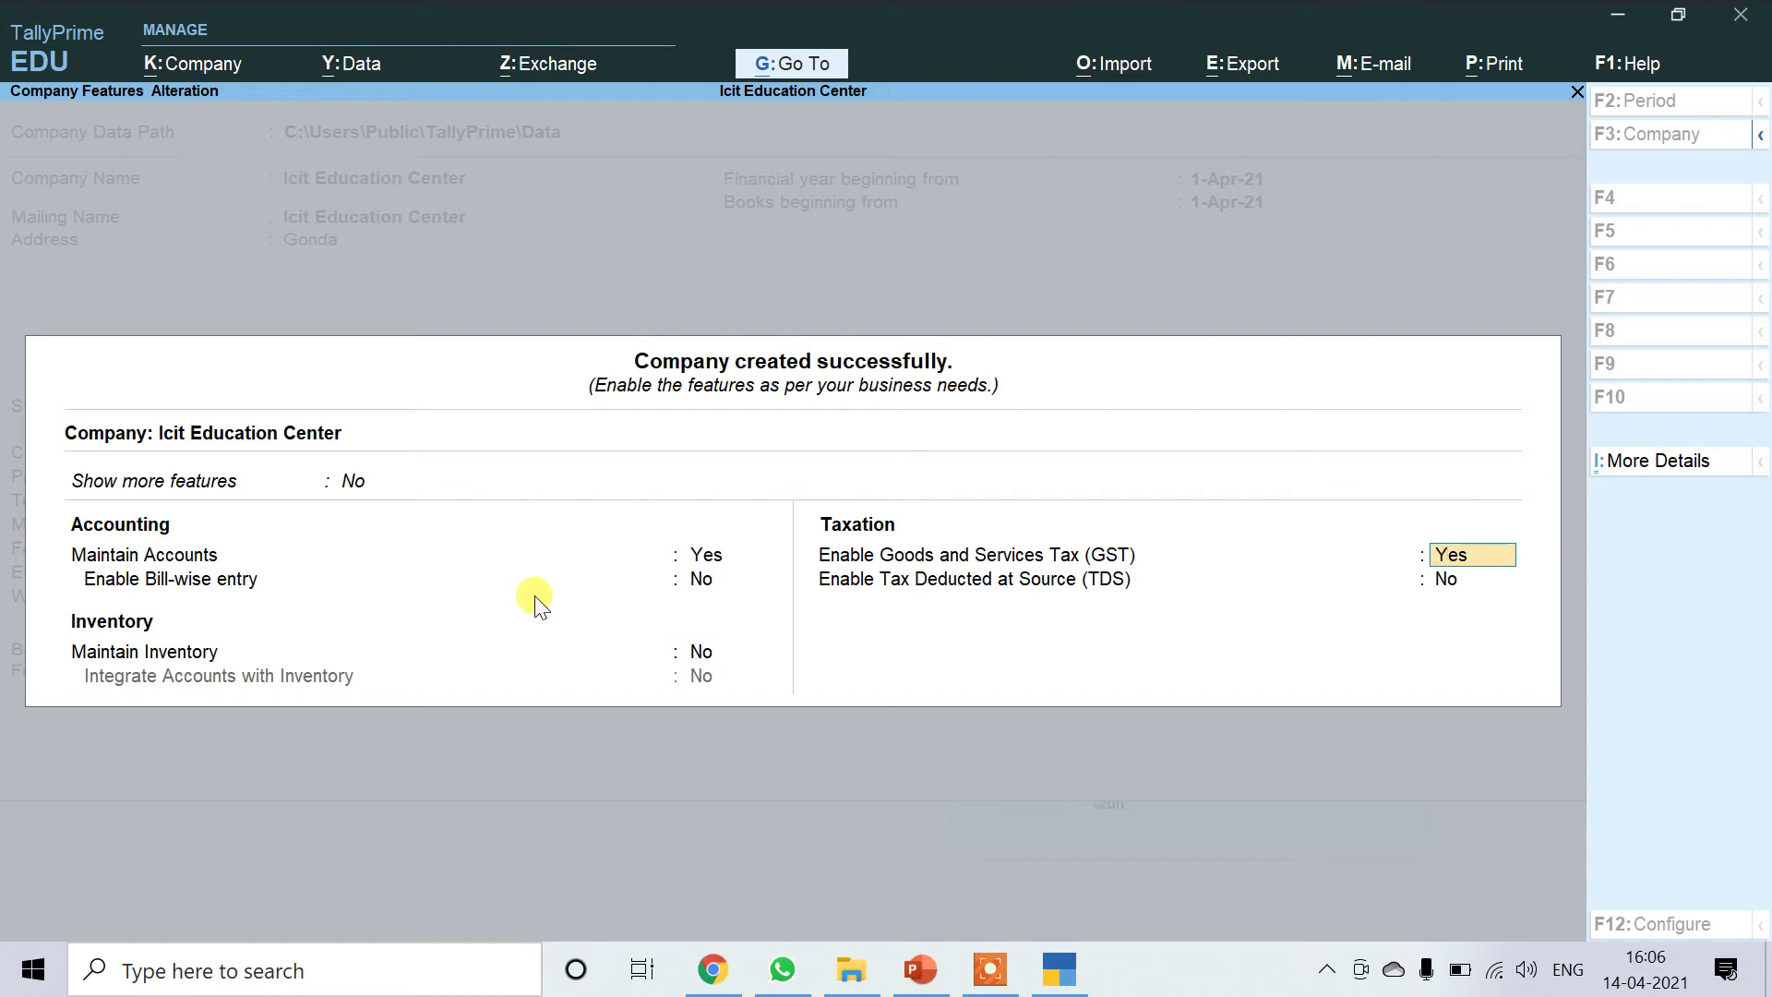
text(n)
key(Return)
key(Return)
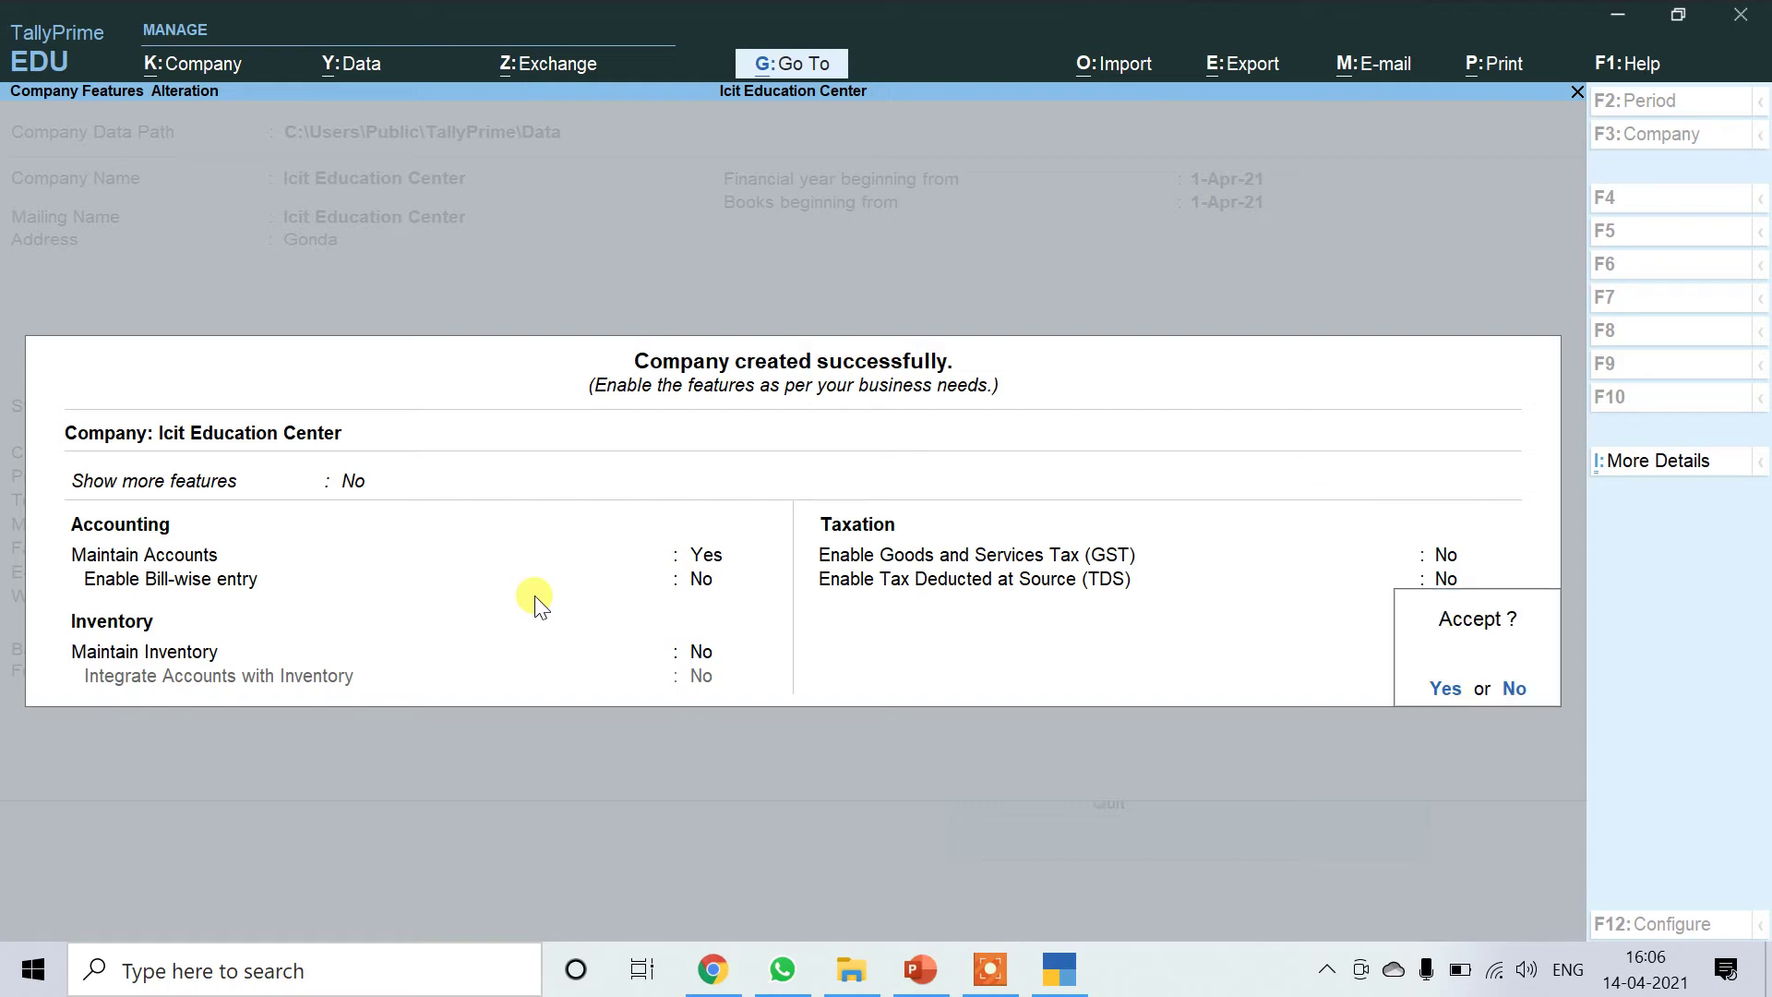
key(y)
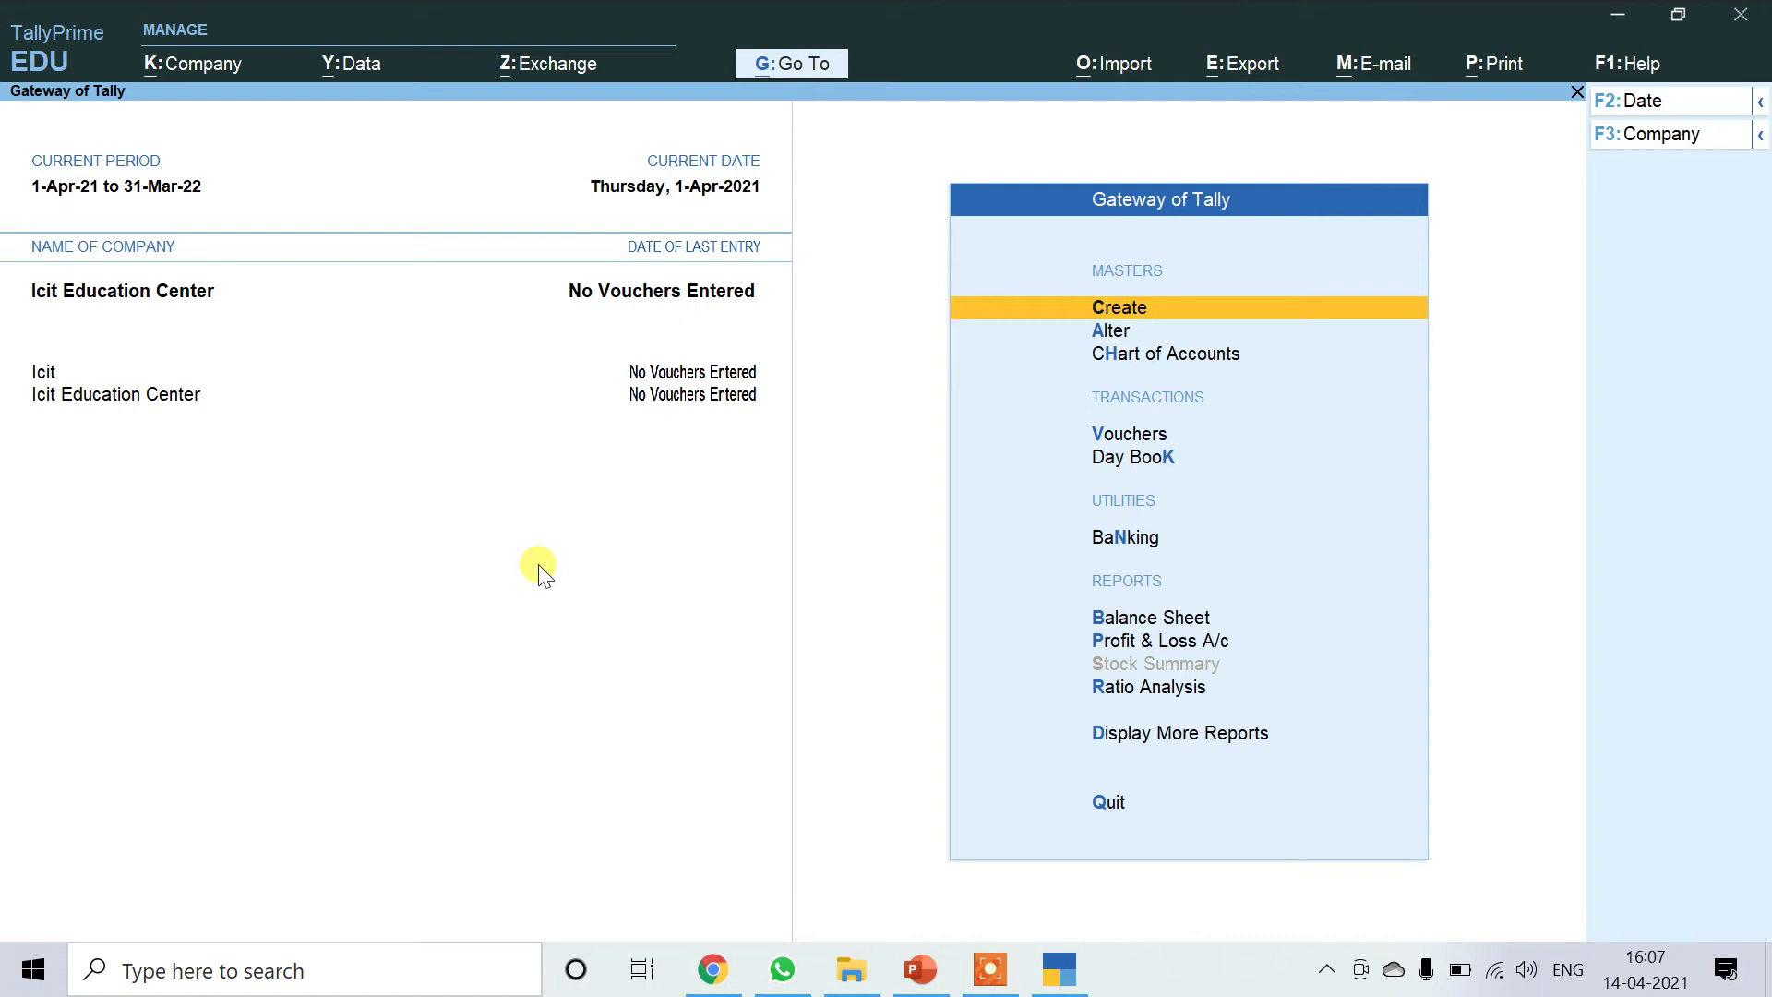
Shut the old Icit company so only Icit Education Center stays loaded.
click(196, 67)
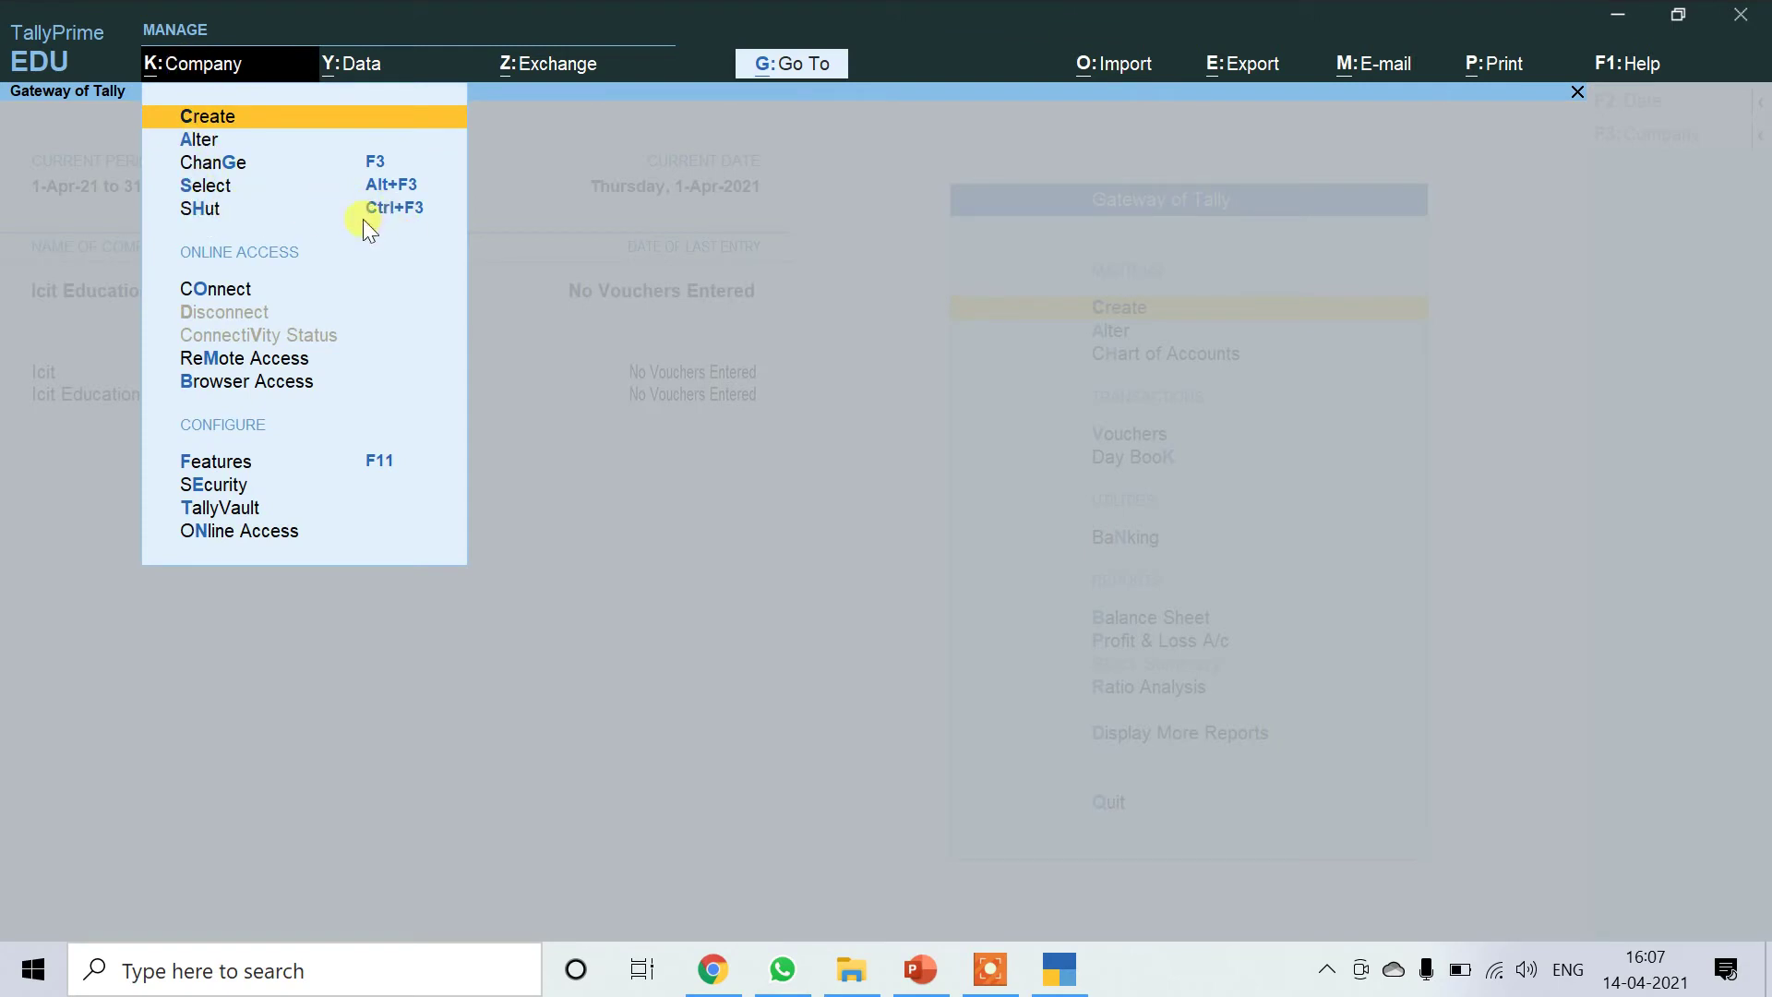
click(194, 212)
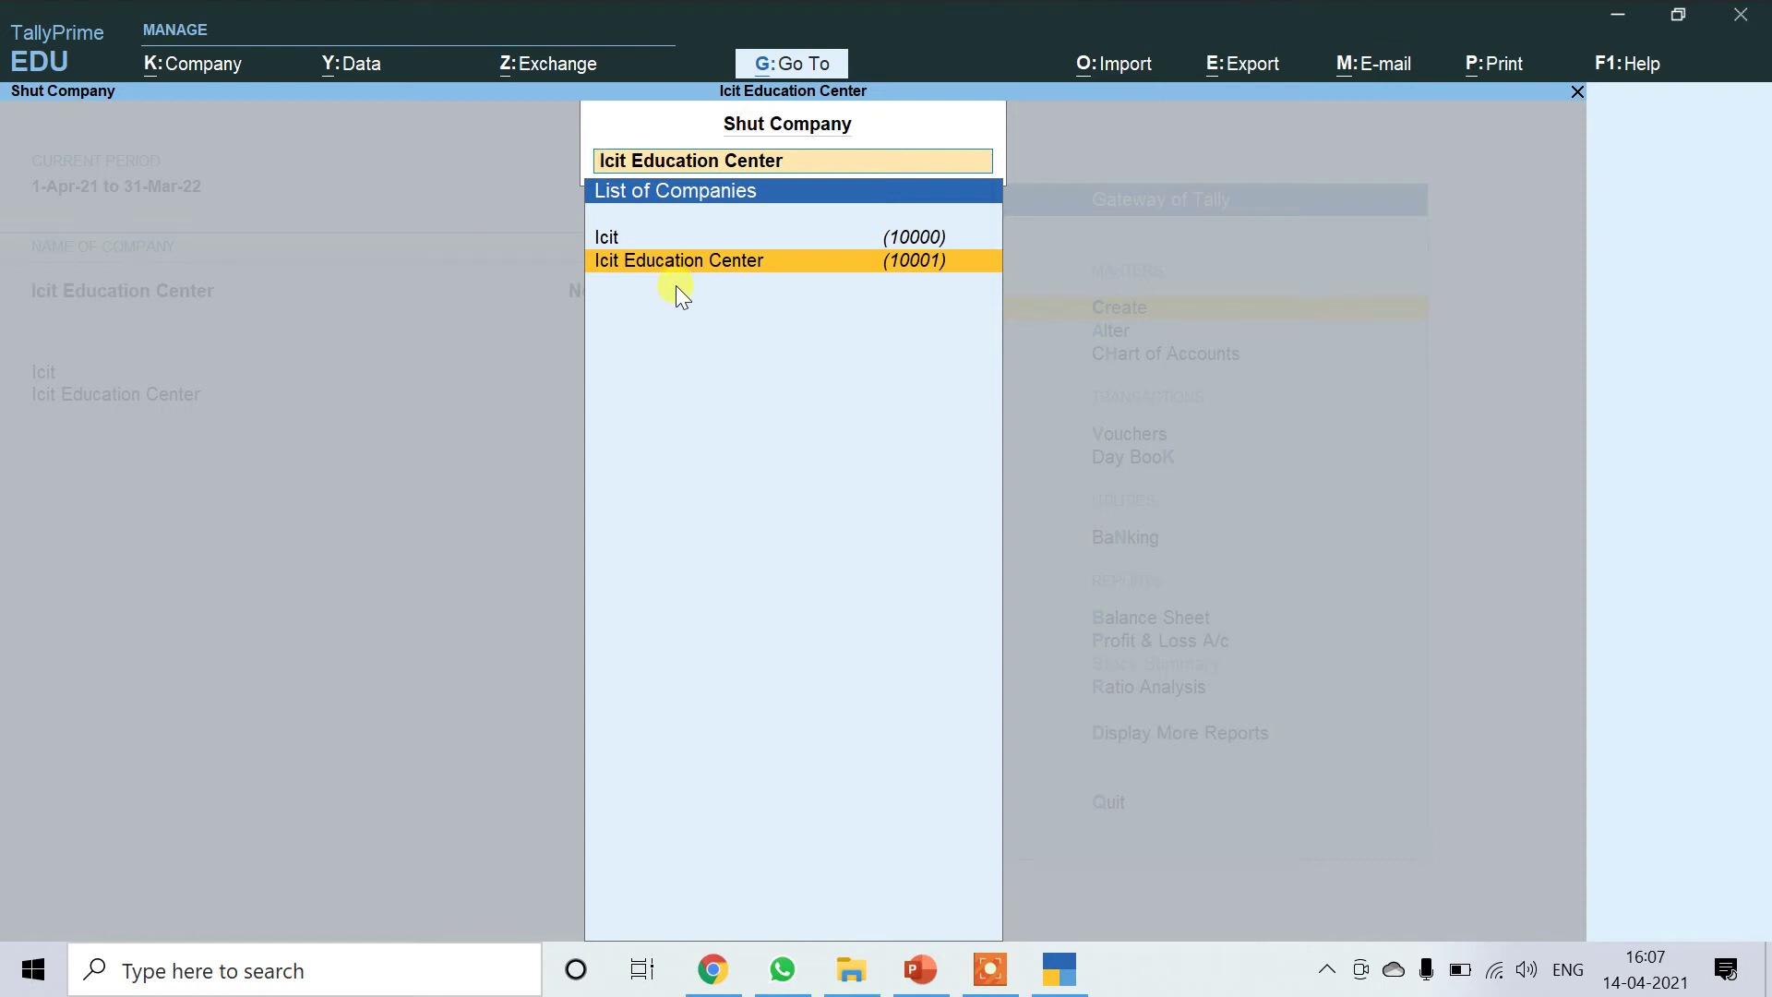
click(651, 242)
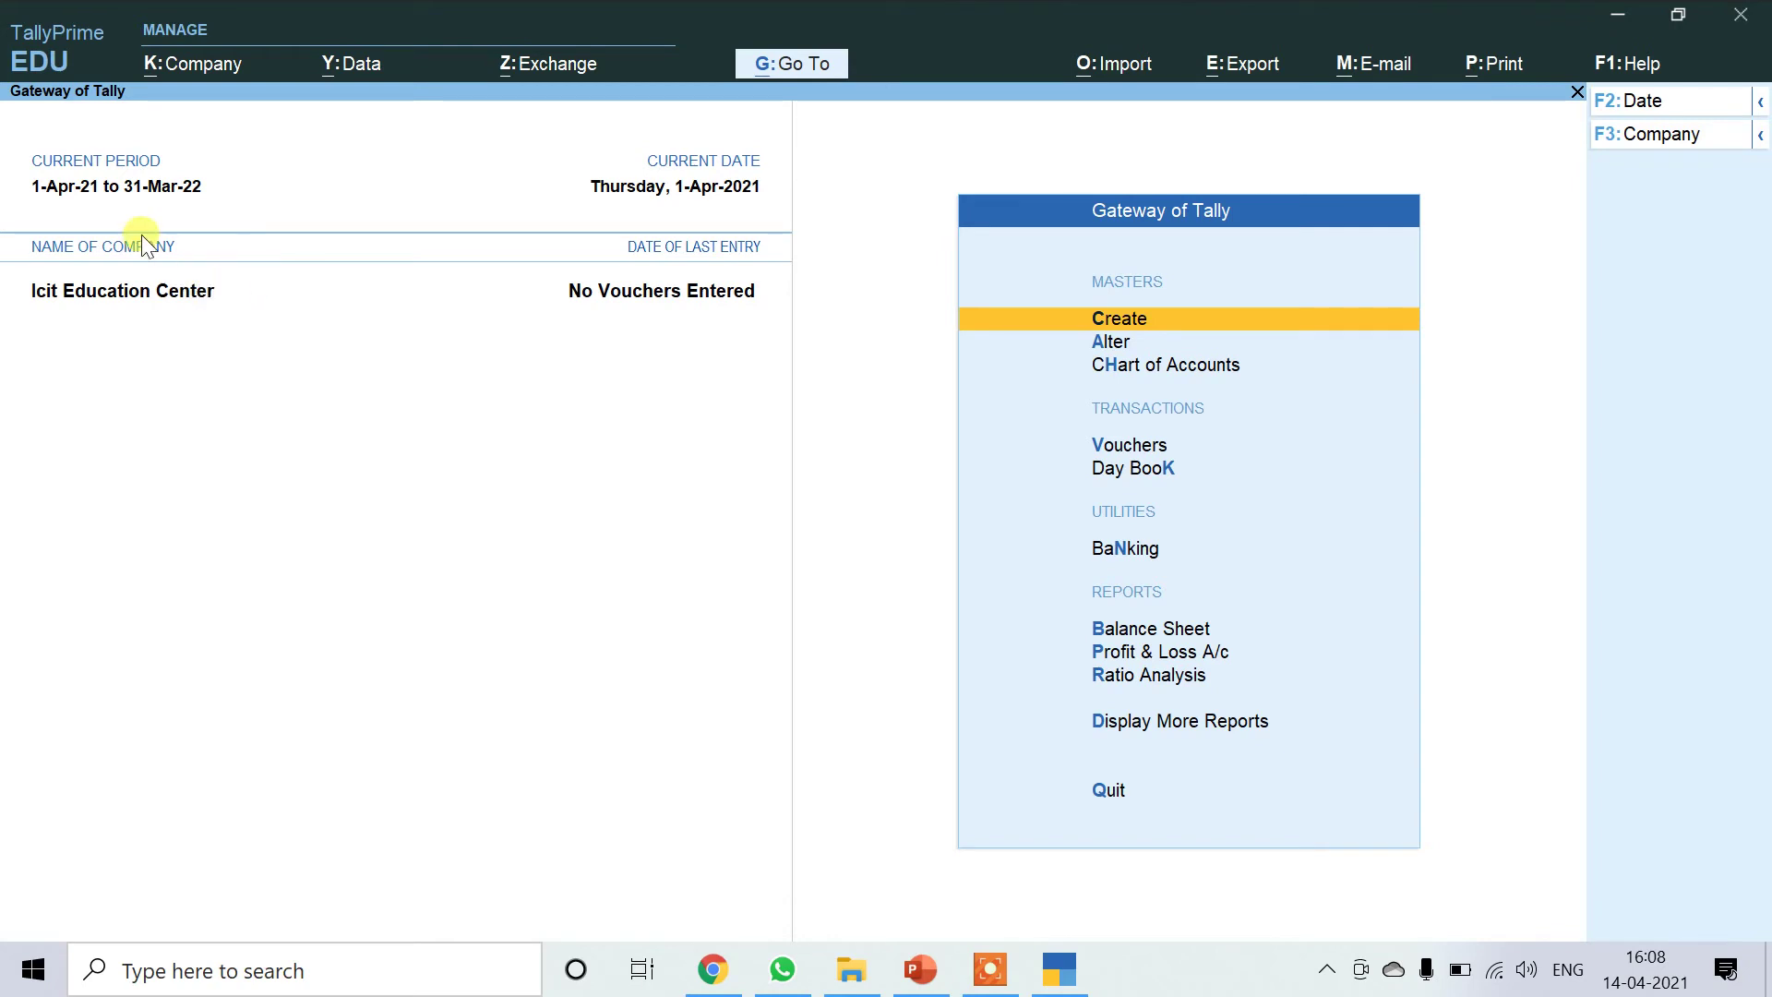
click(198, 74)
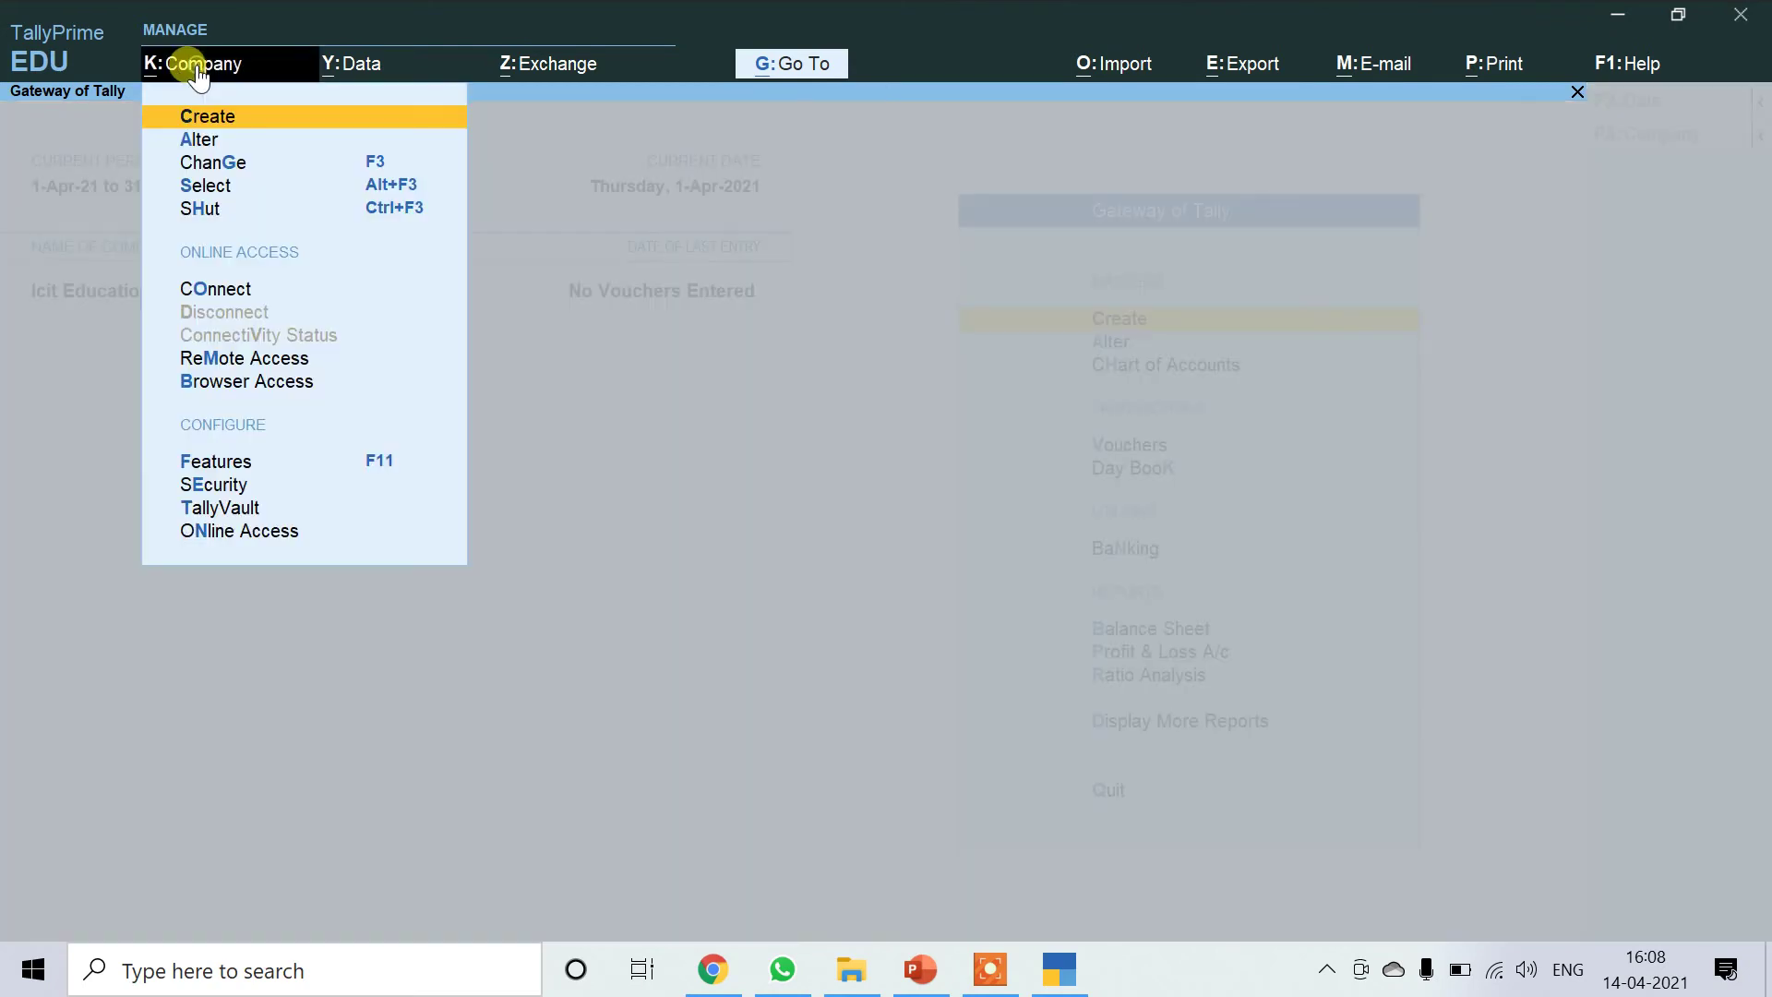
Shut Icit Education Center, then reload it from the Select Company list.
click(205, 210)
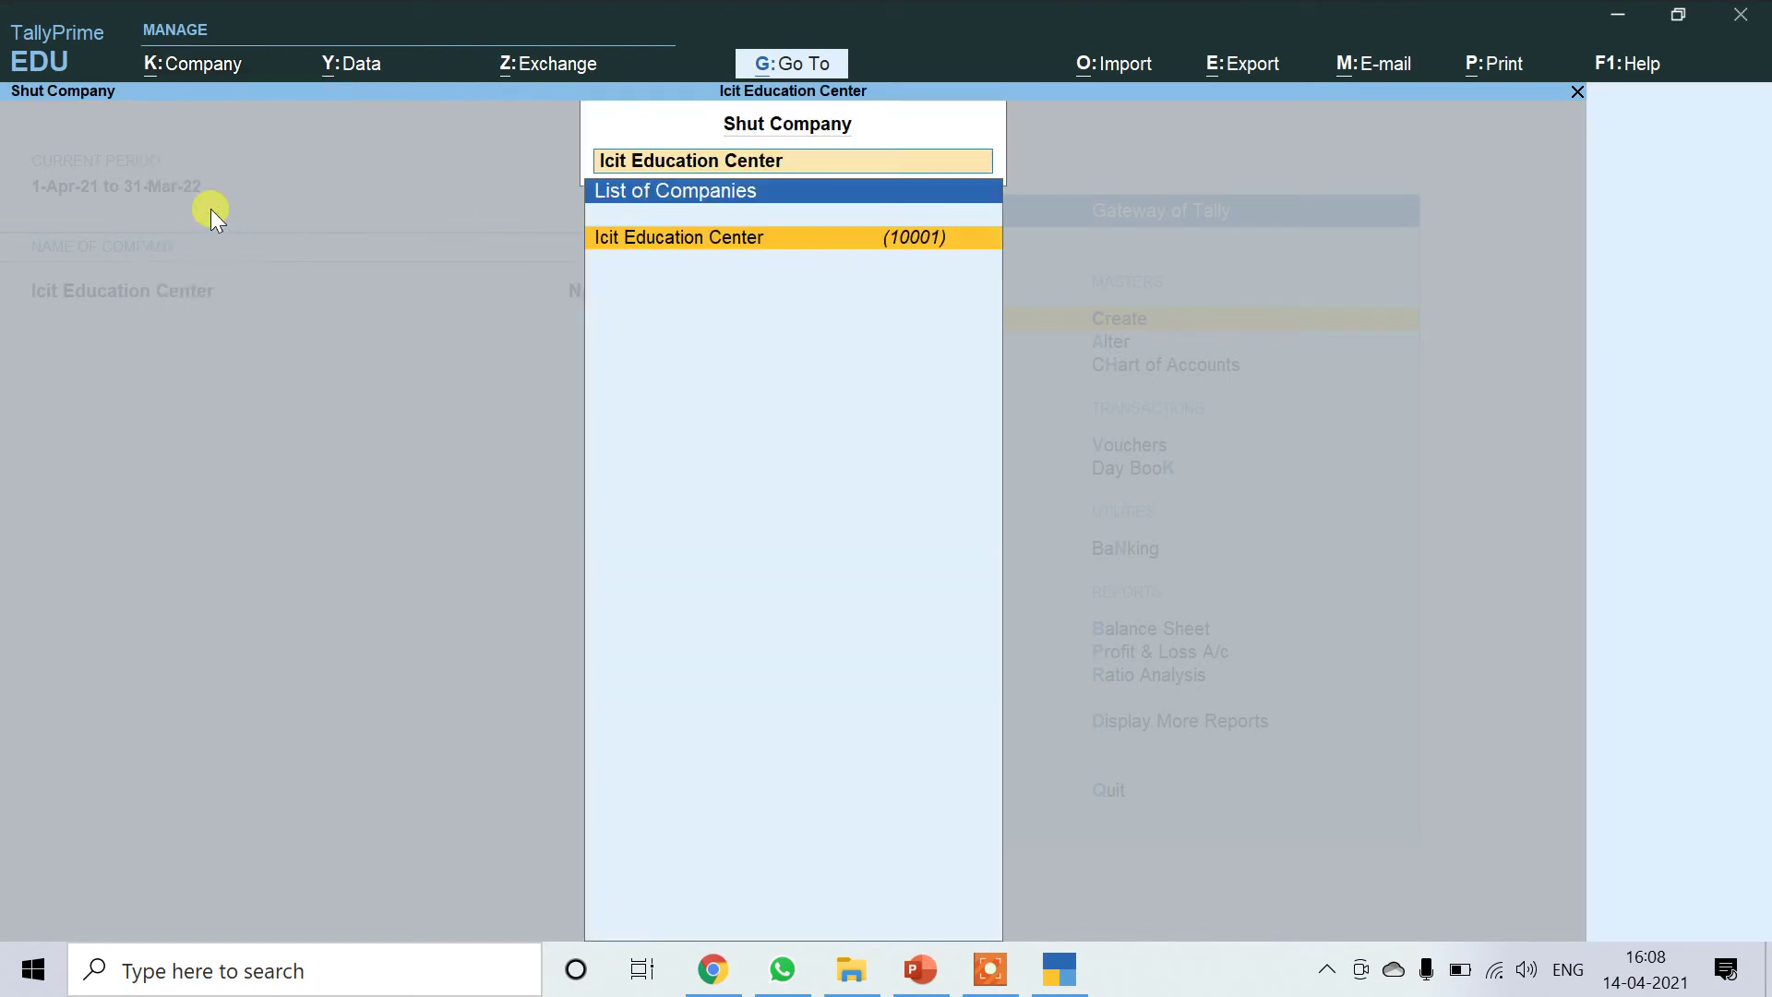
click(654, 238)
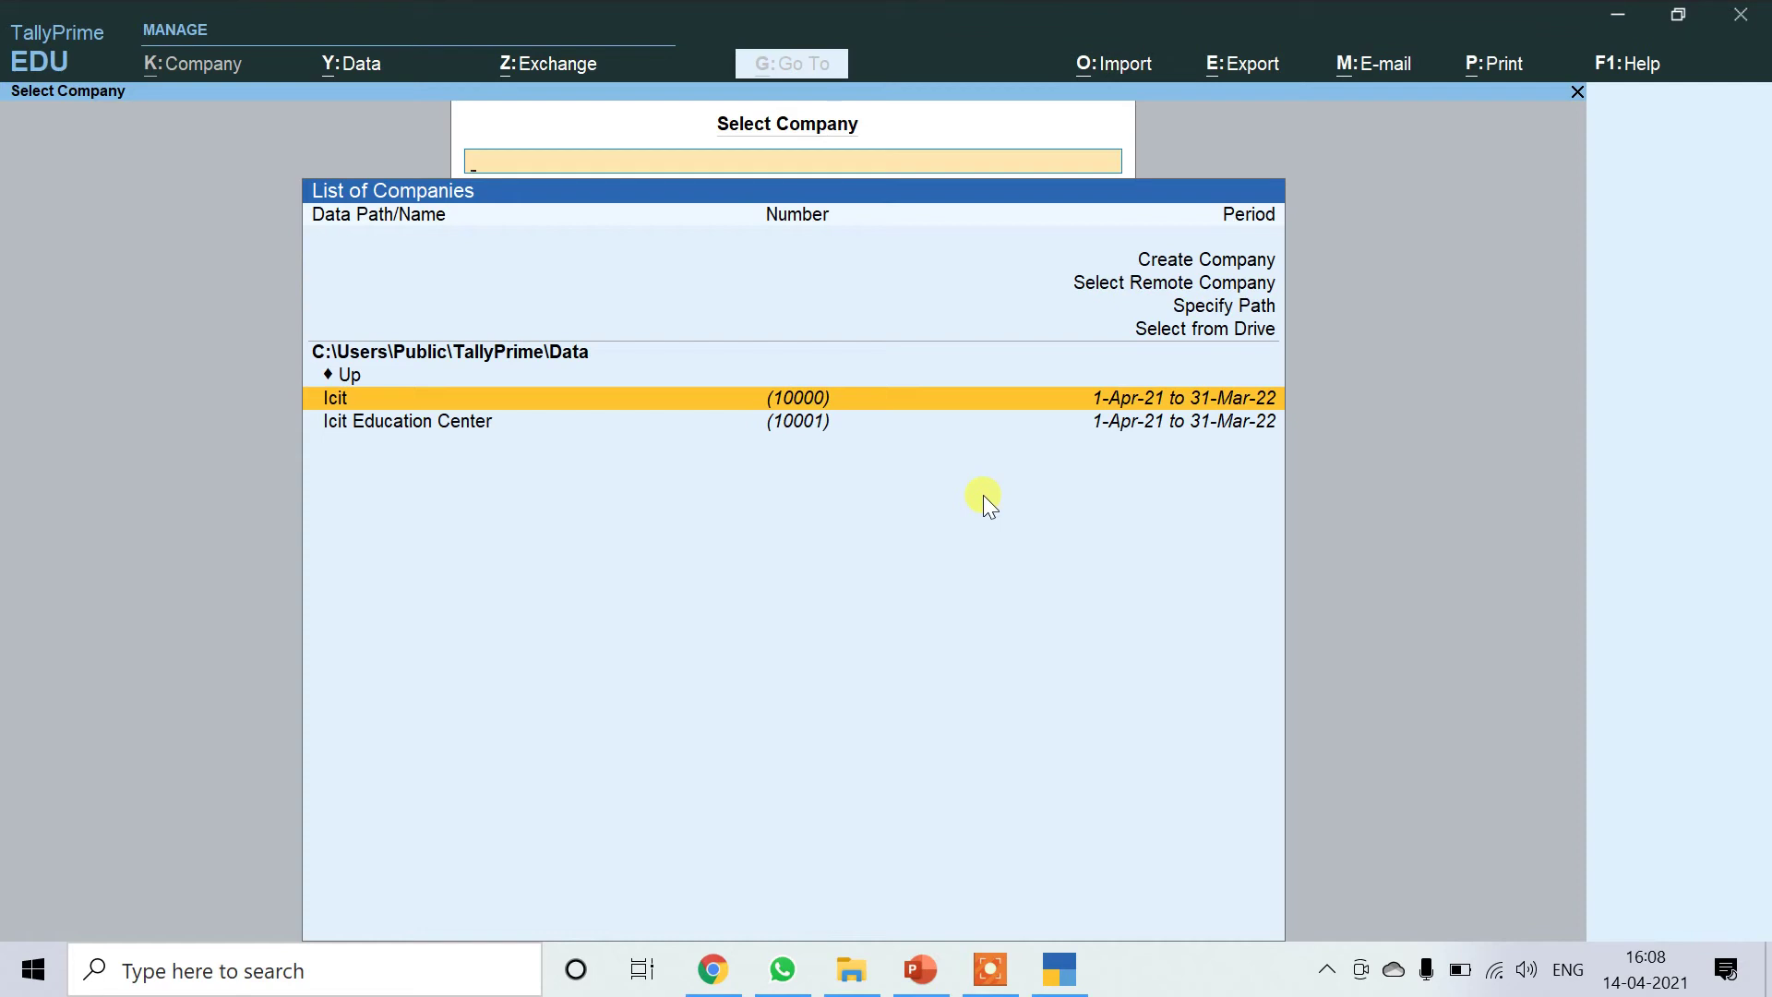
key(Down)
key(Up)
key(Down)
key(Up)
key(Down)
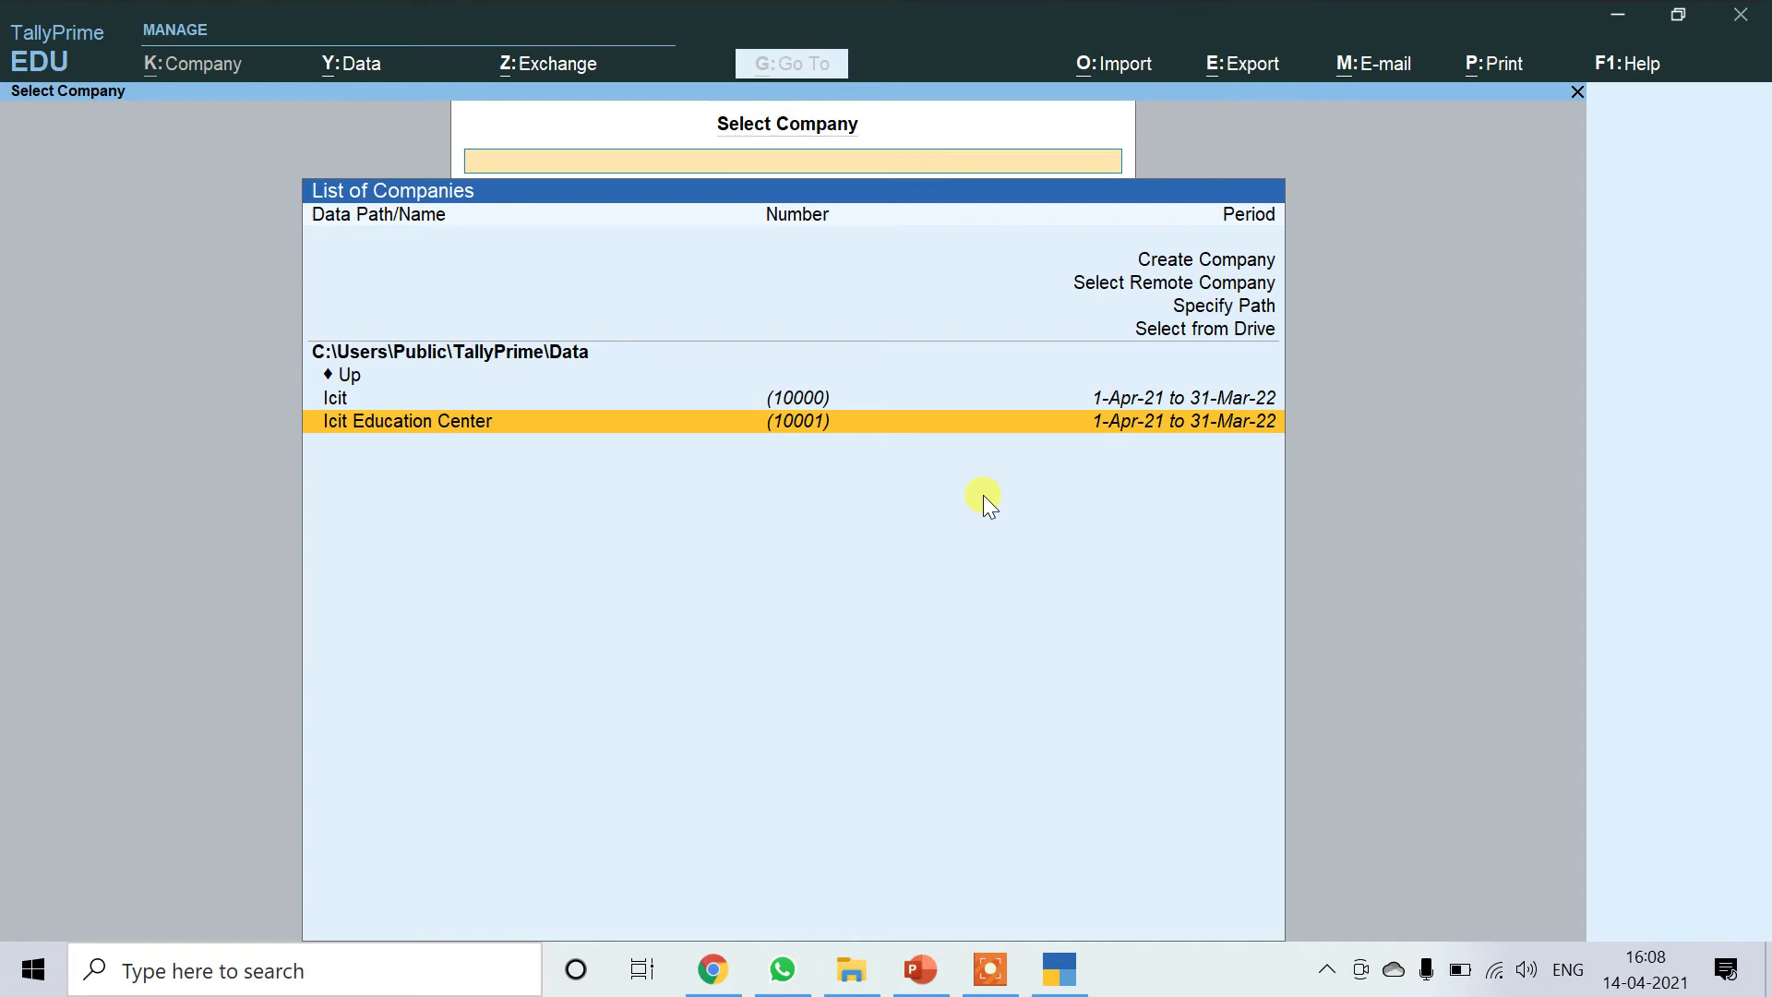
key(Return)
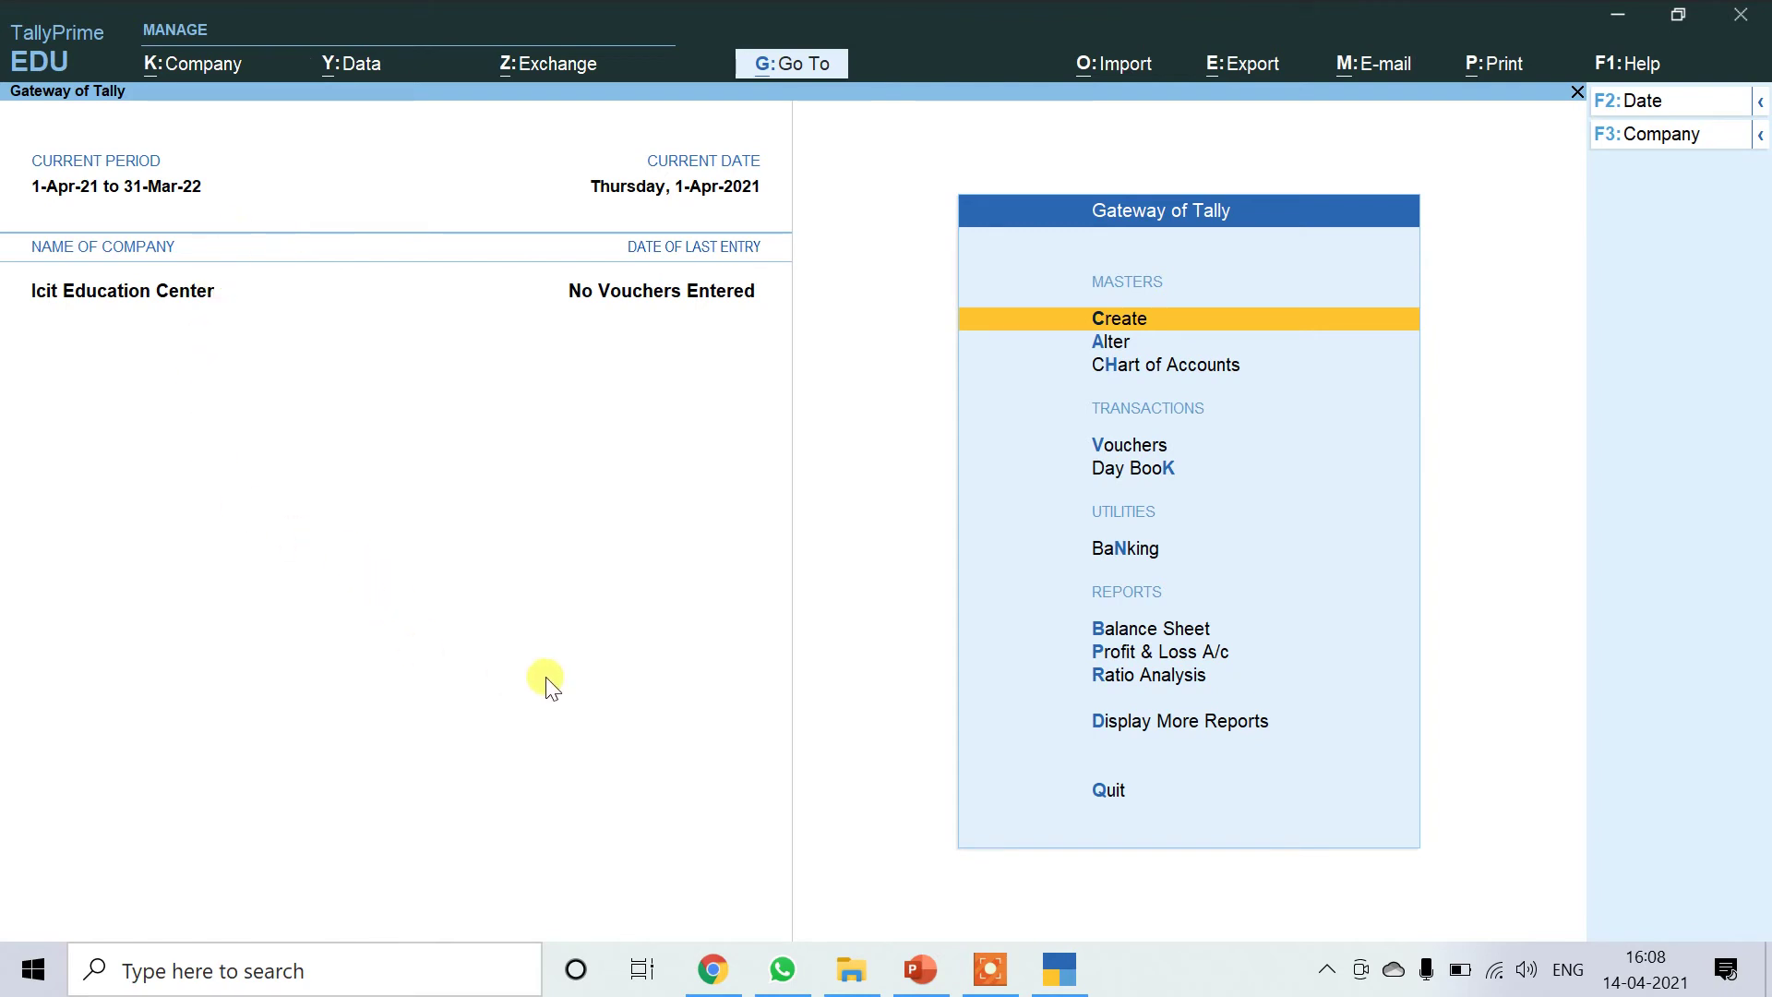
Load the Icit company again via Company > Select, making it current.
click(202, 64)
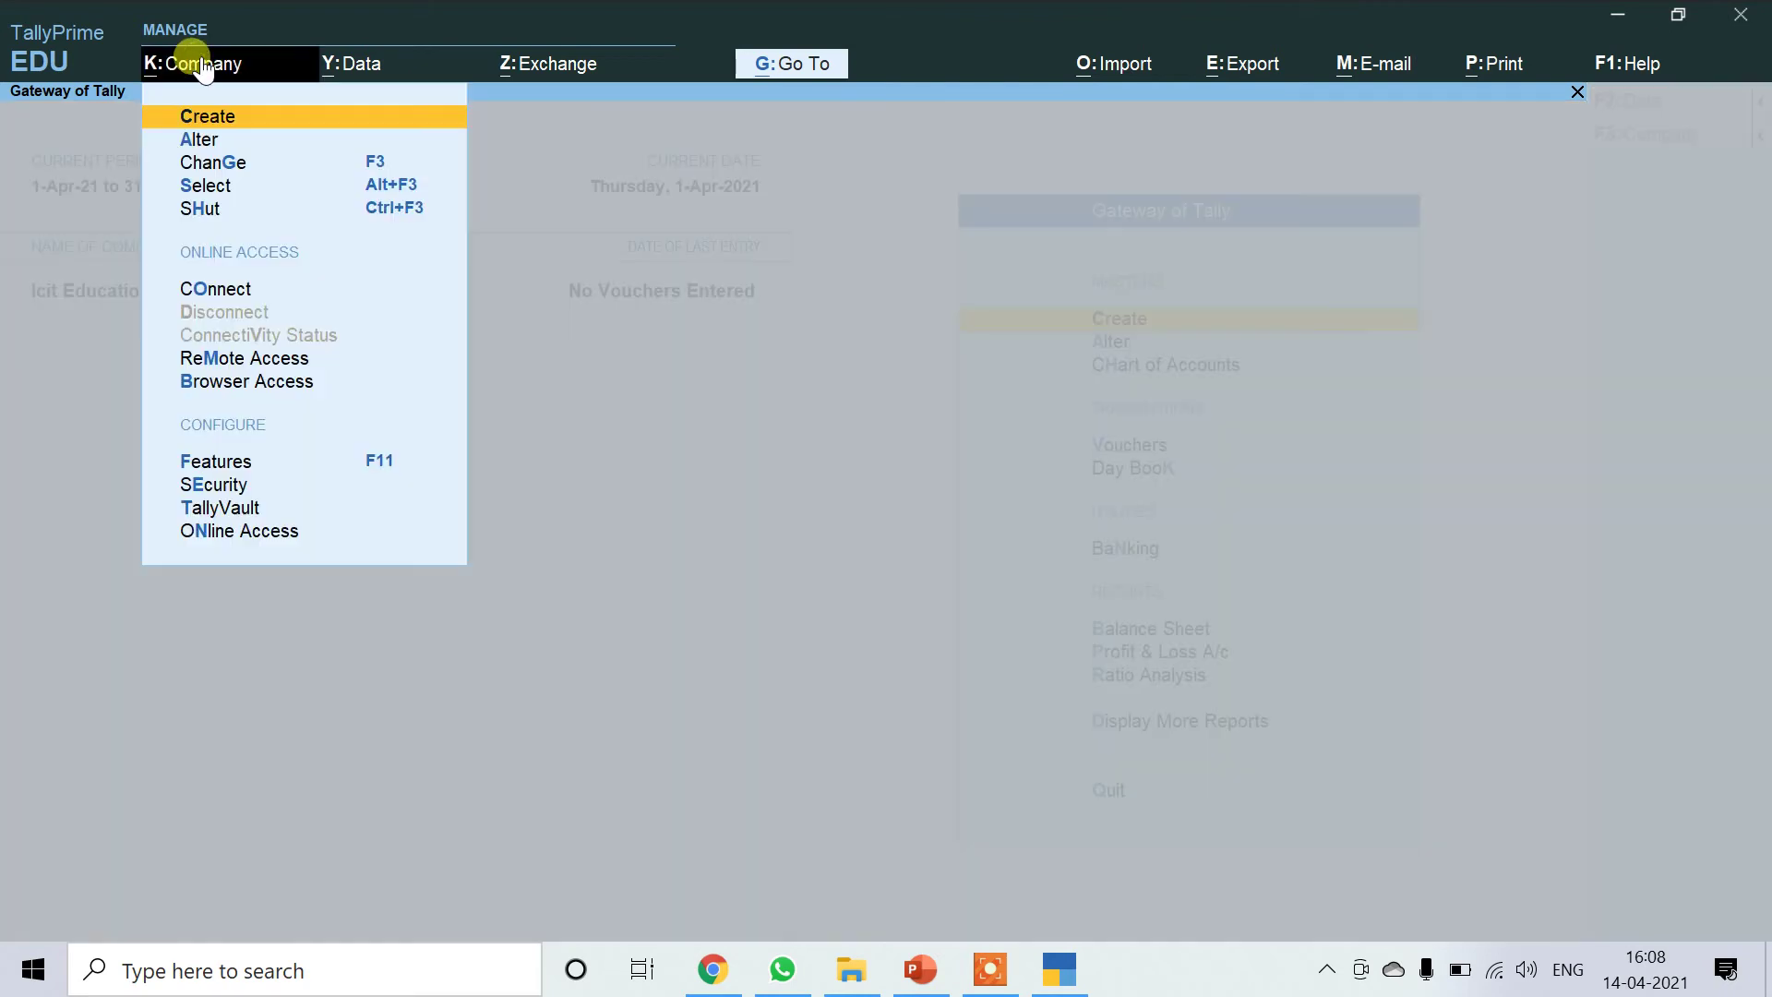
click(213, 185)
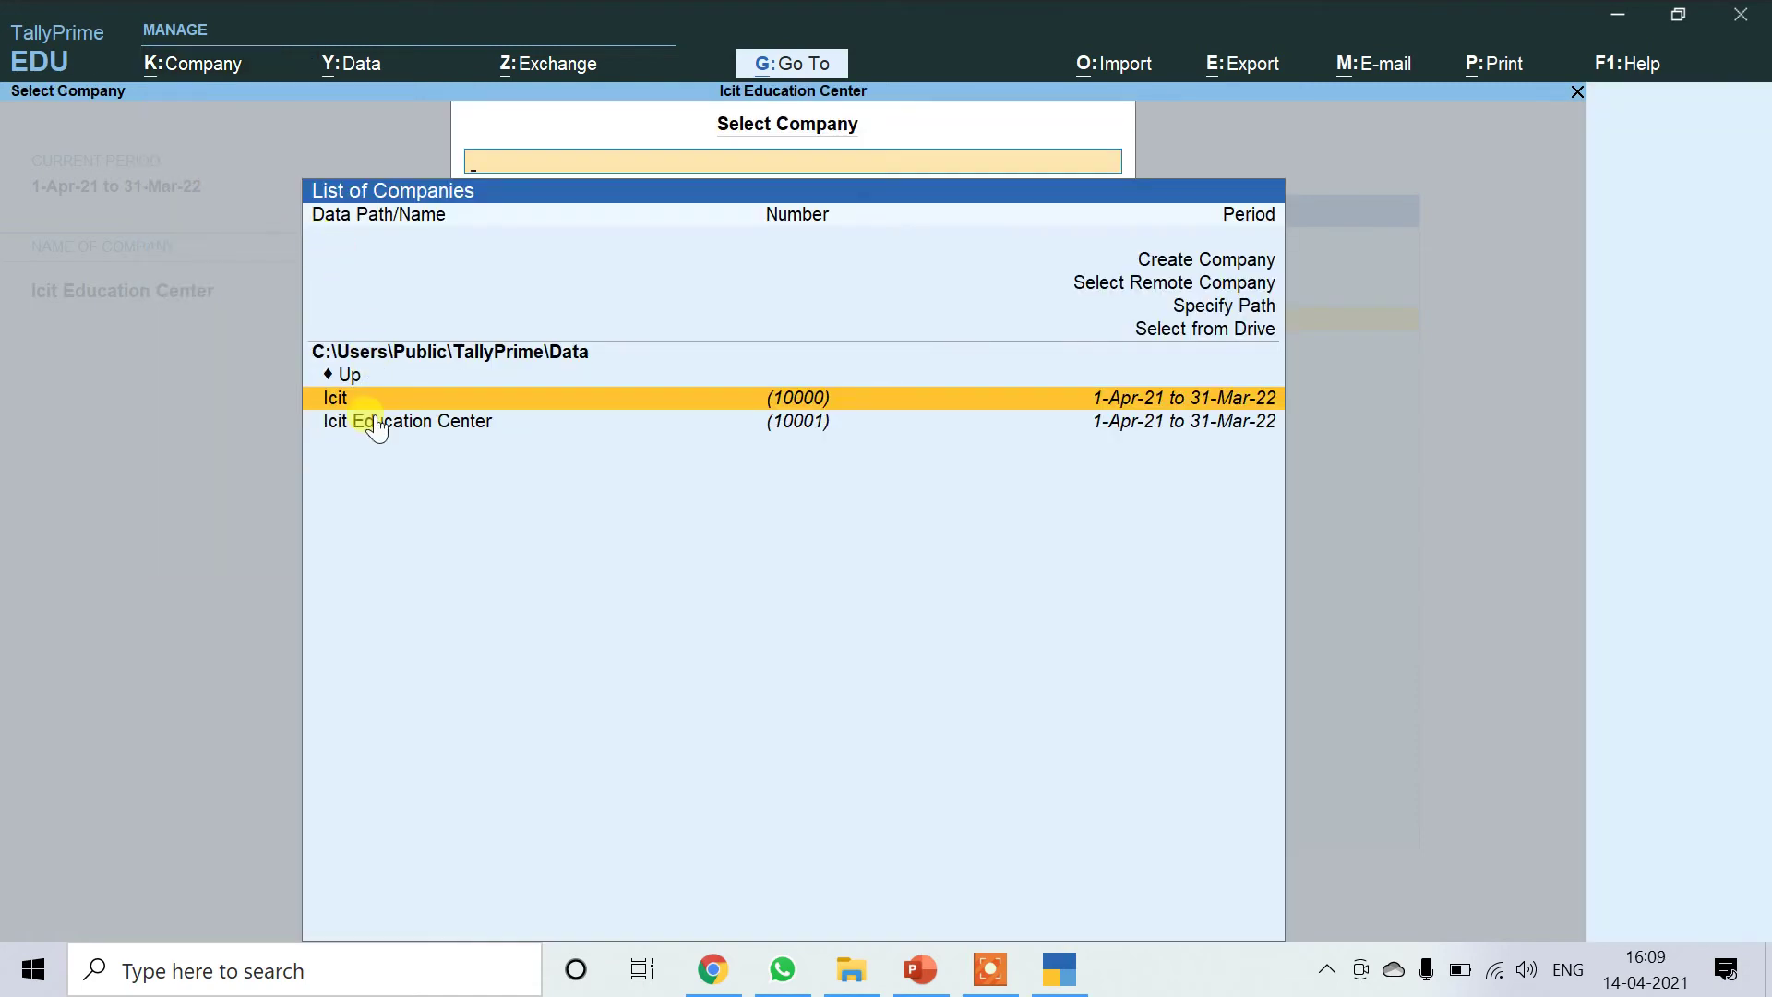
key(Return)
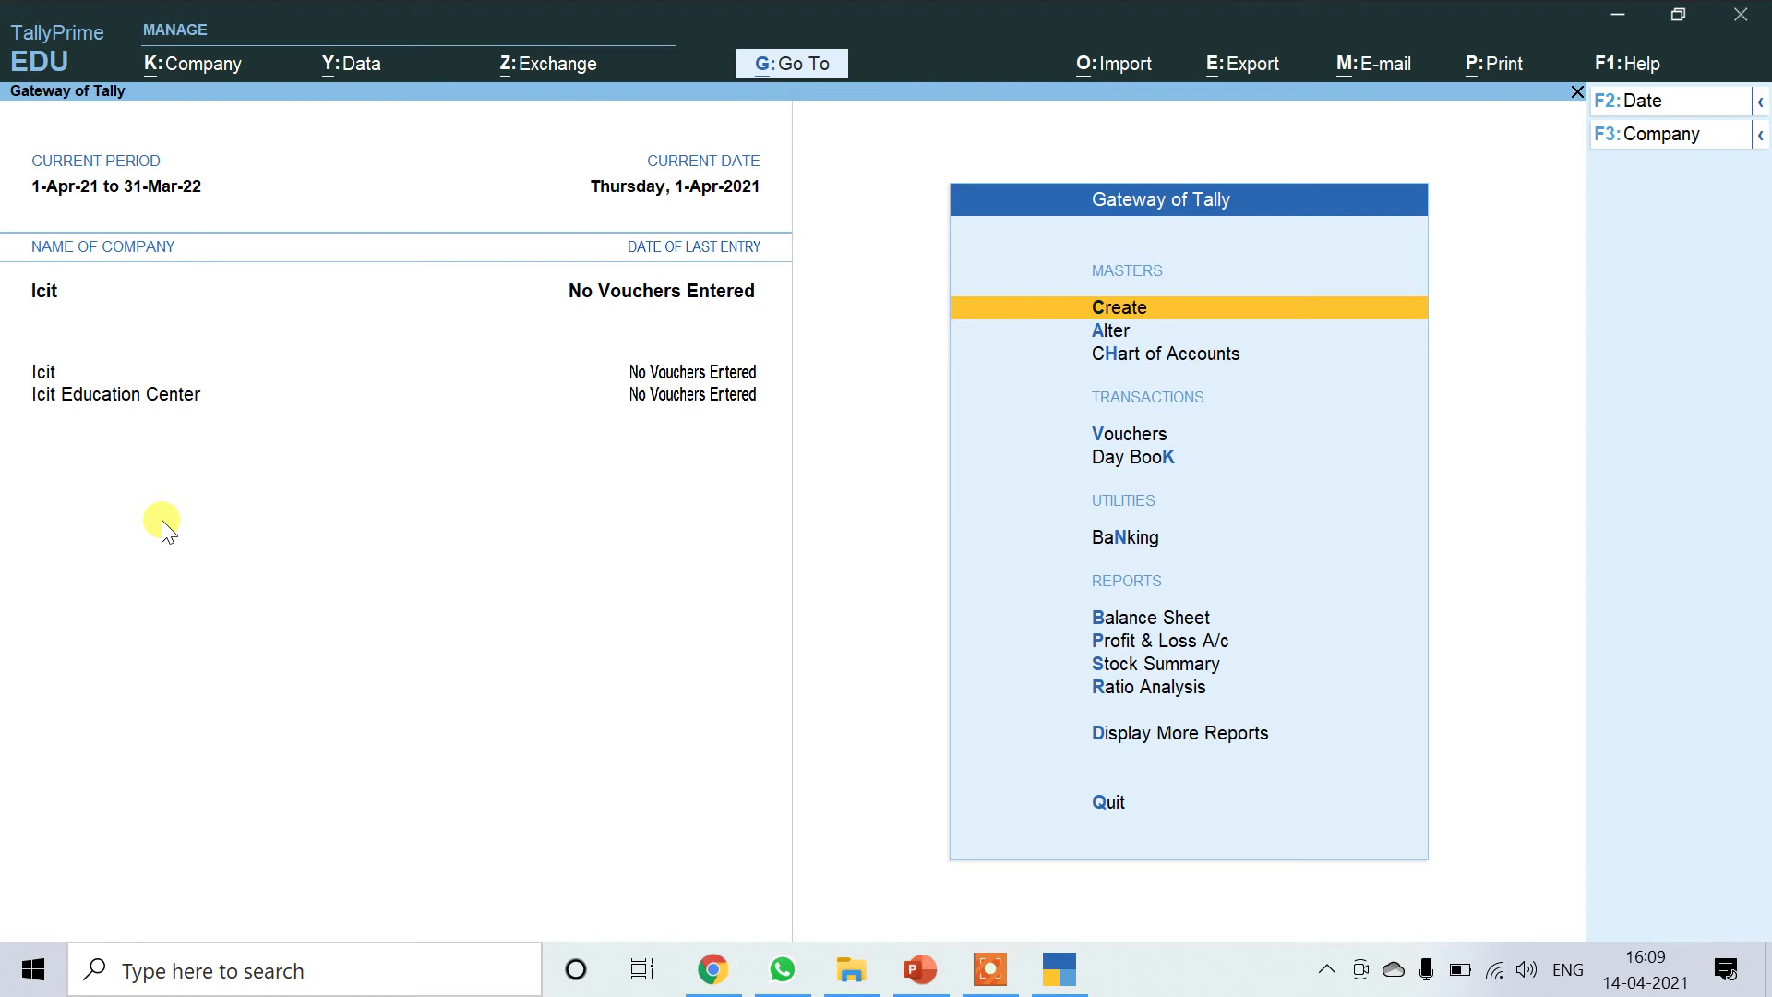
Open Icit Education Center for alteration from the Company menu.
click(193, 66)
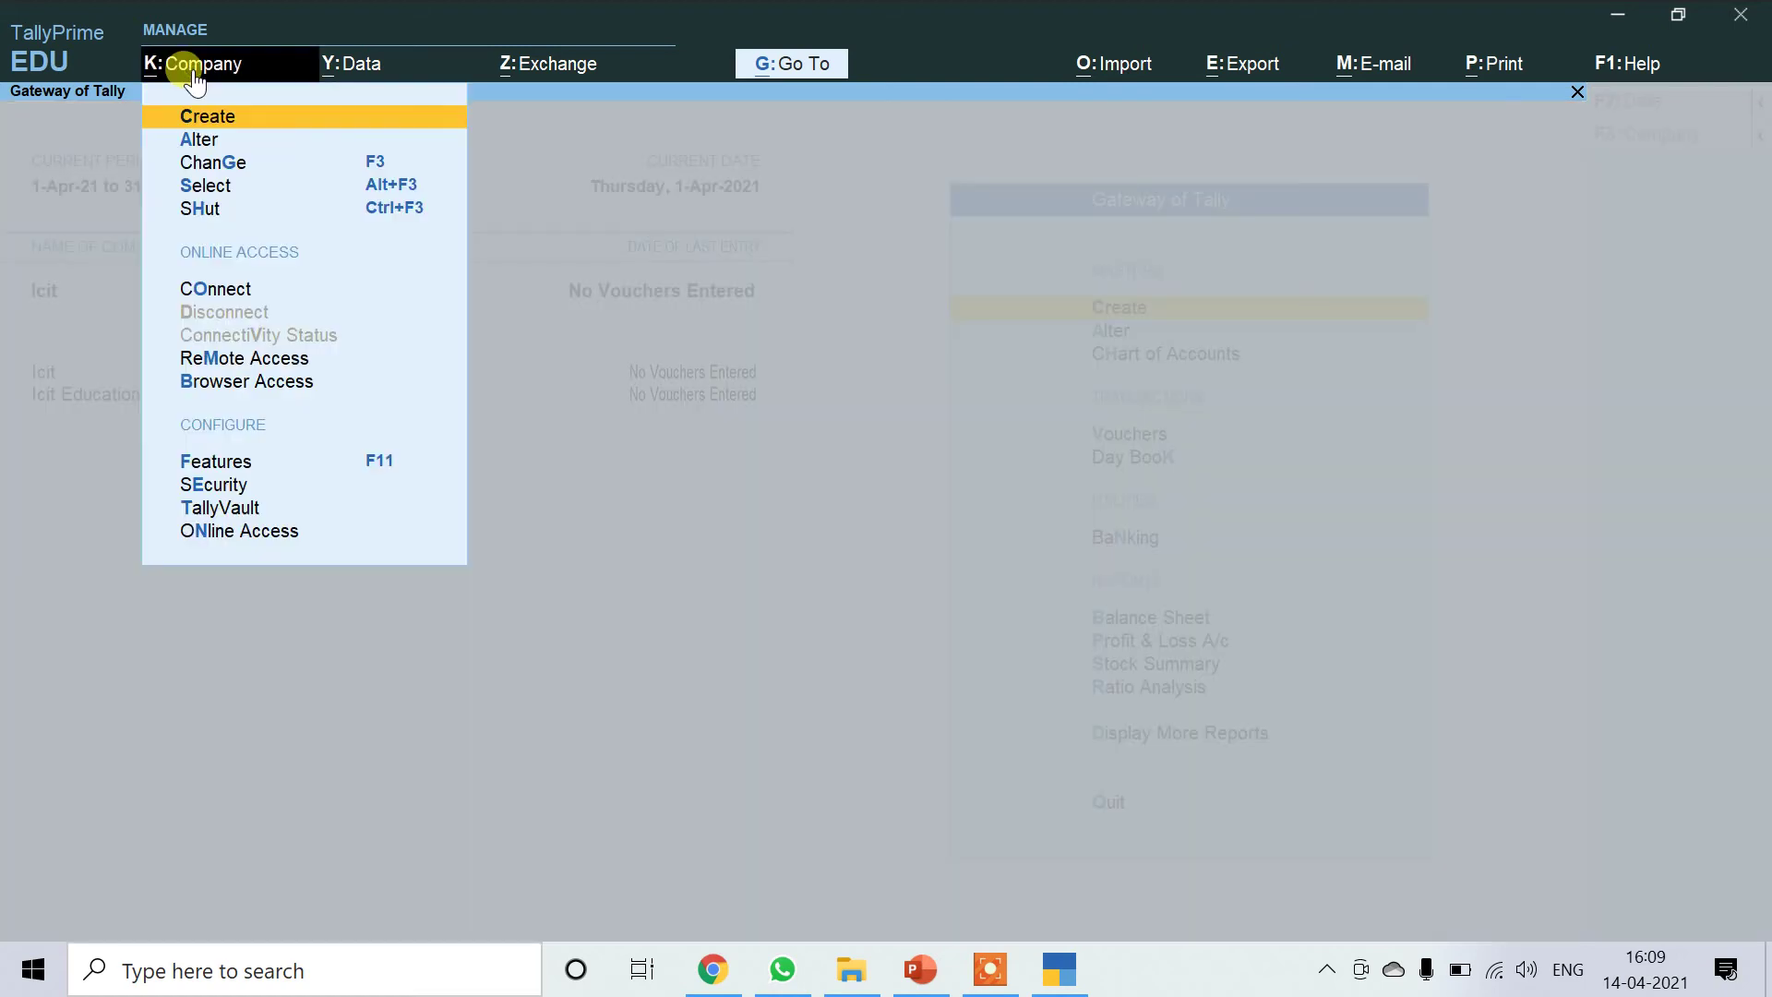
click(205, 140)
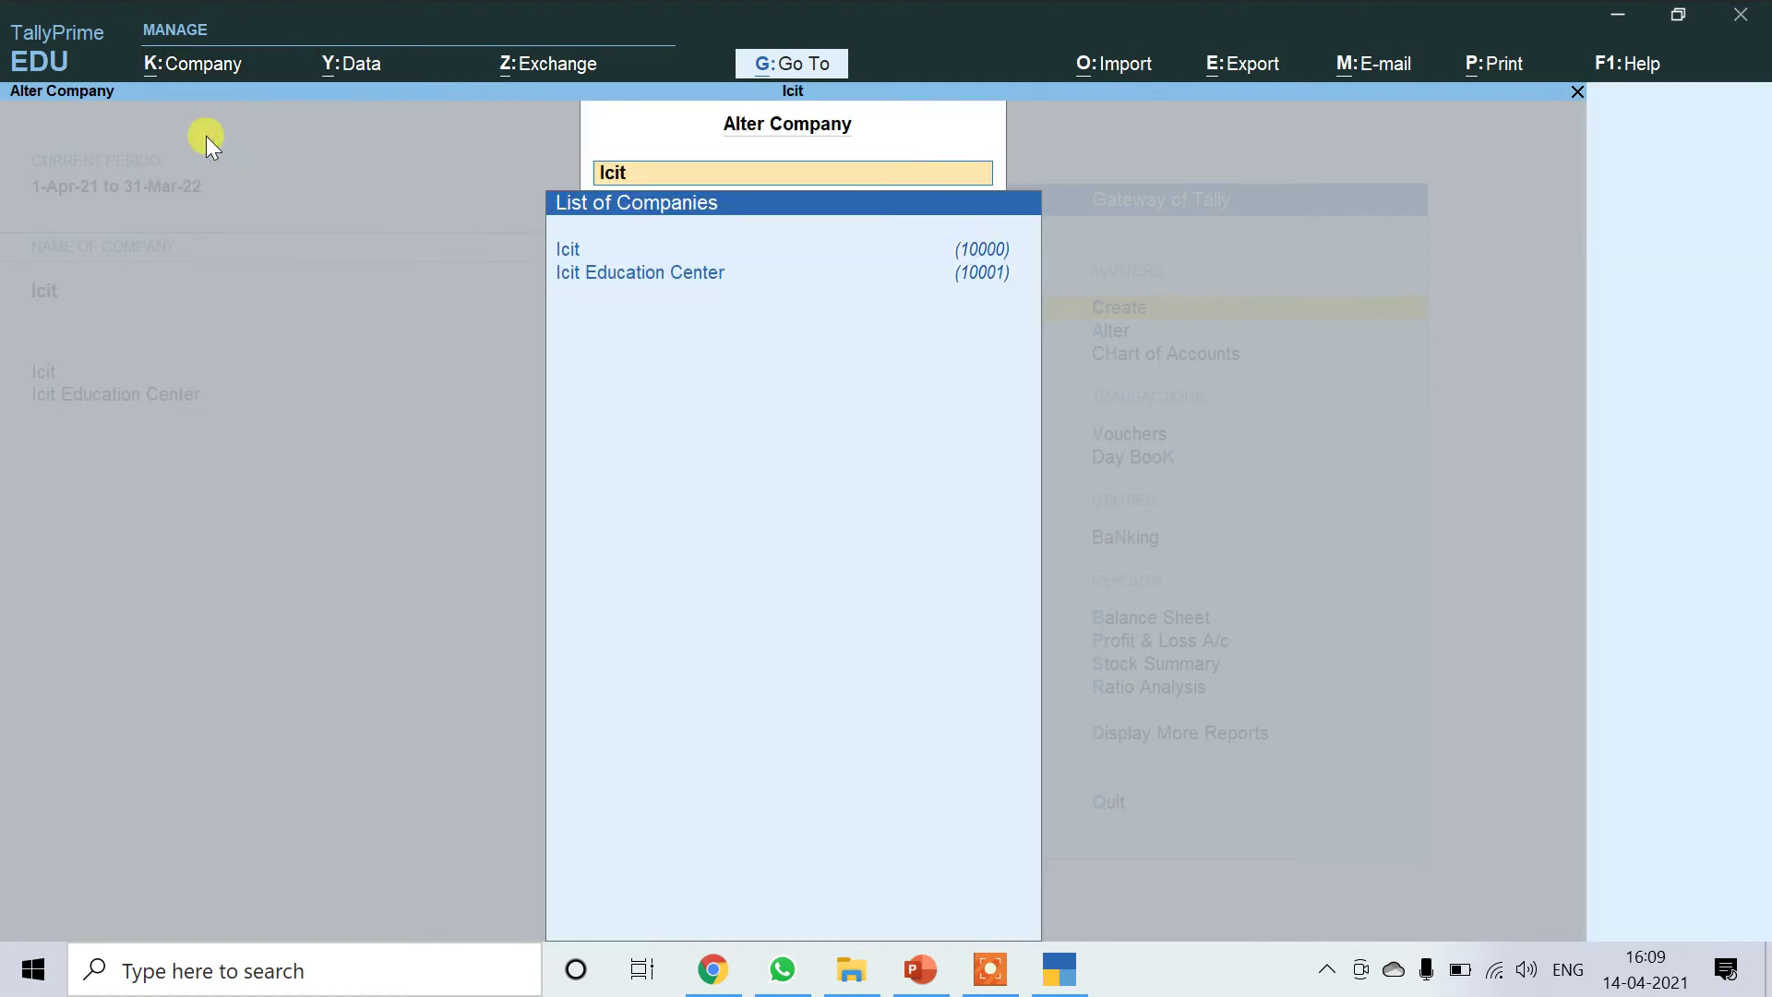
click(627, 275)
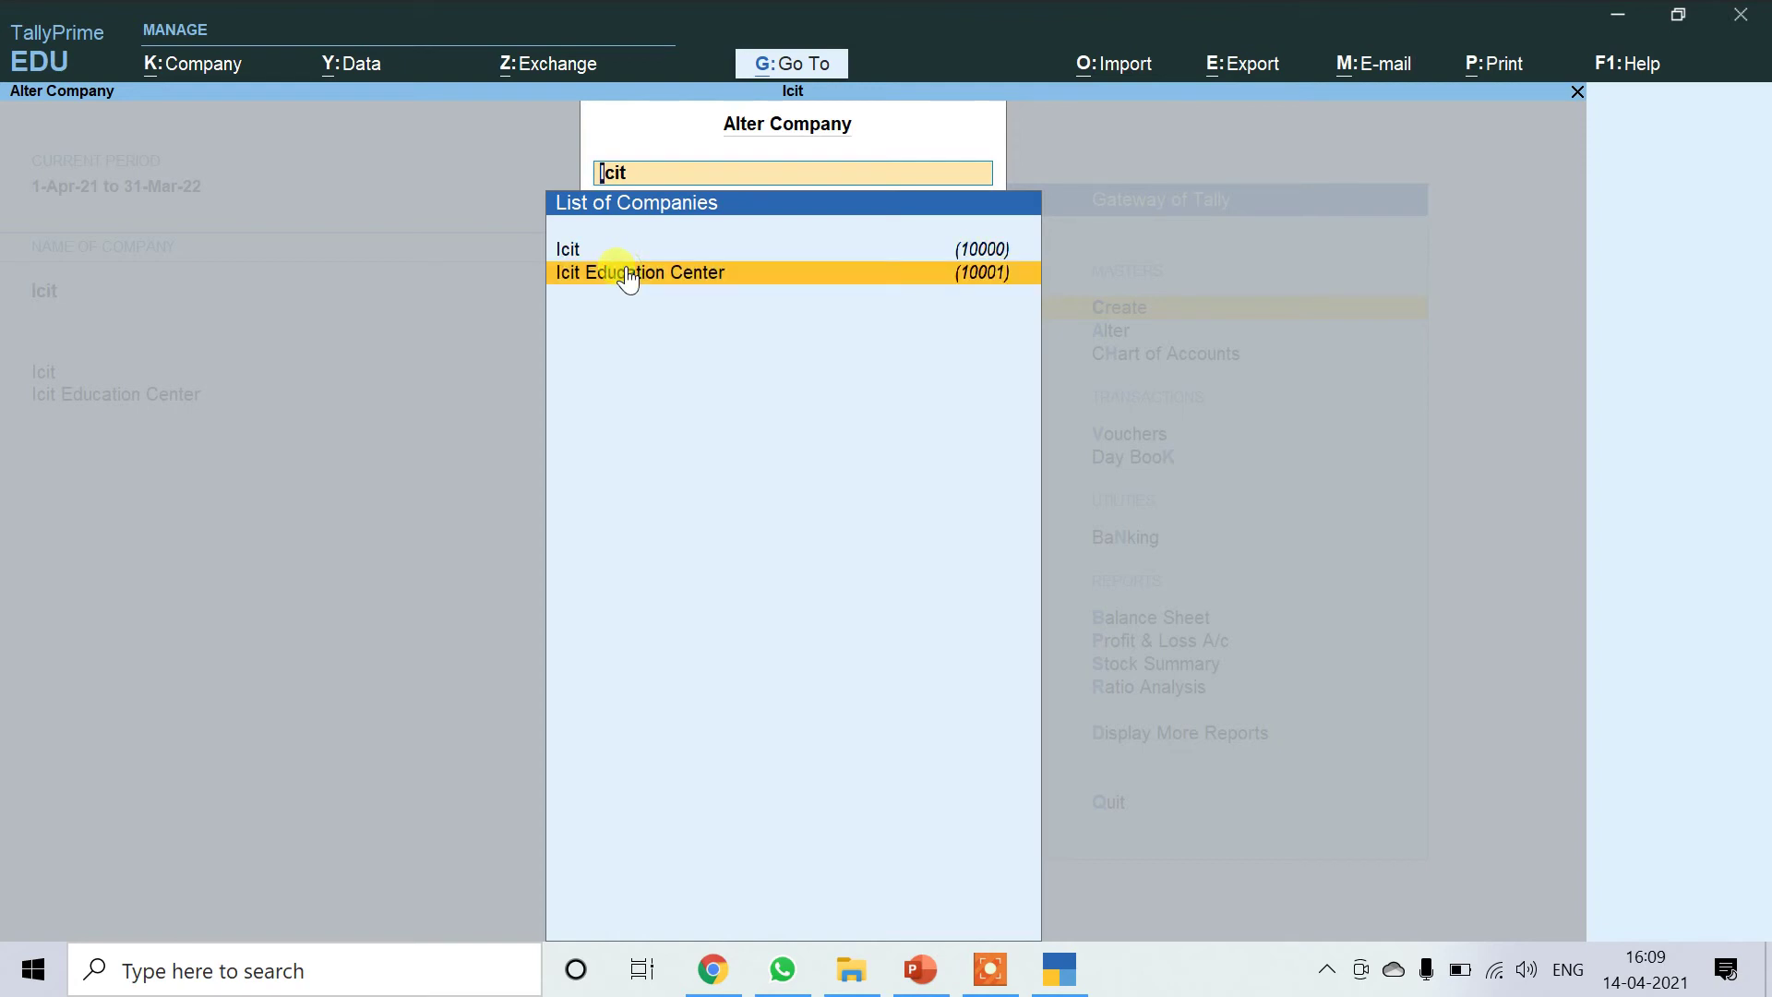
click(628, 274)
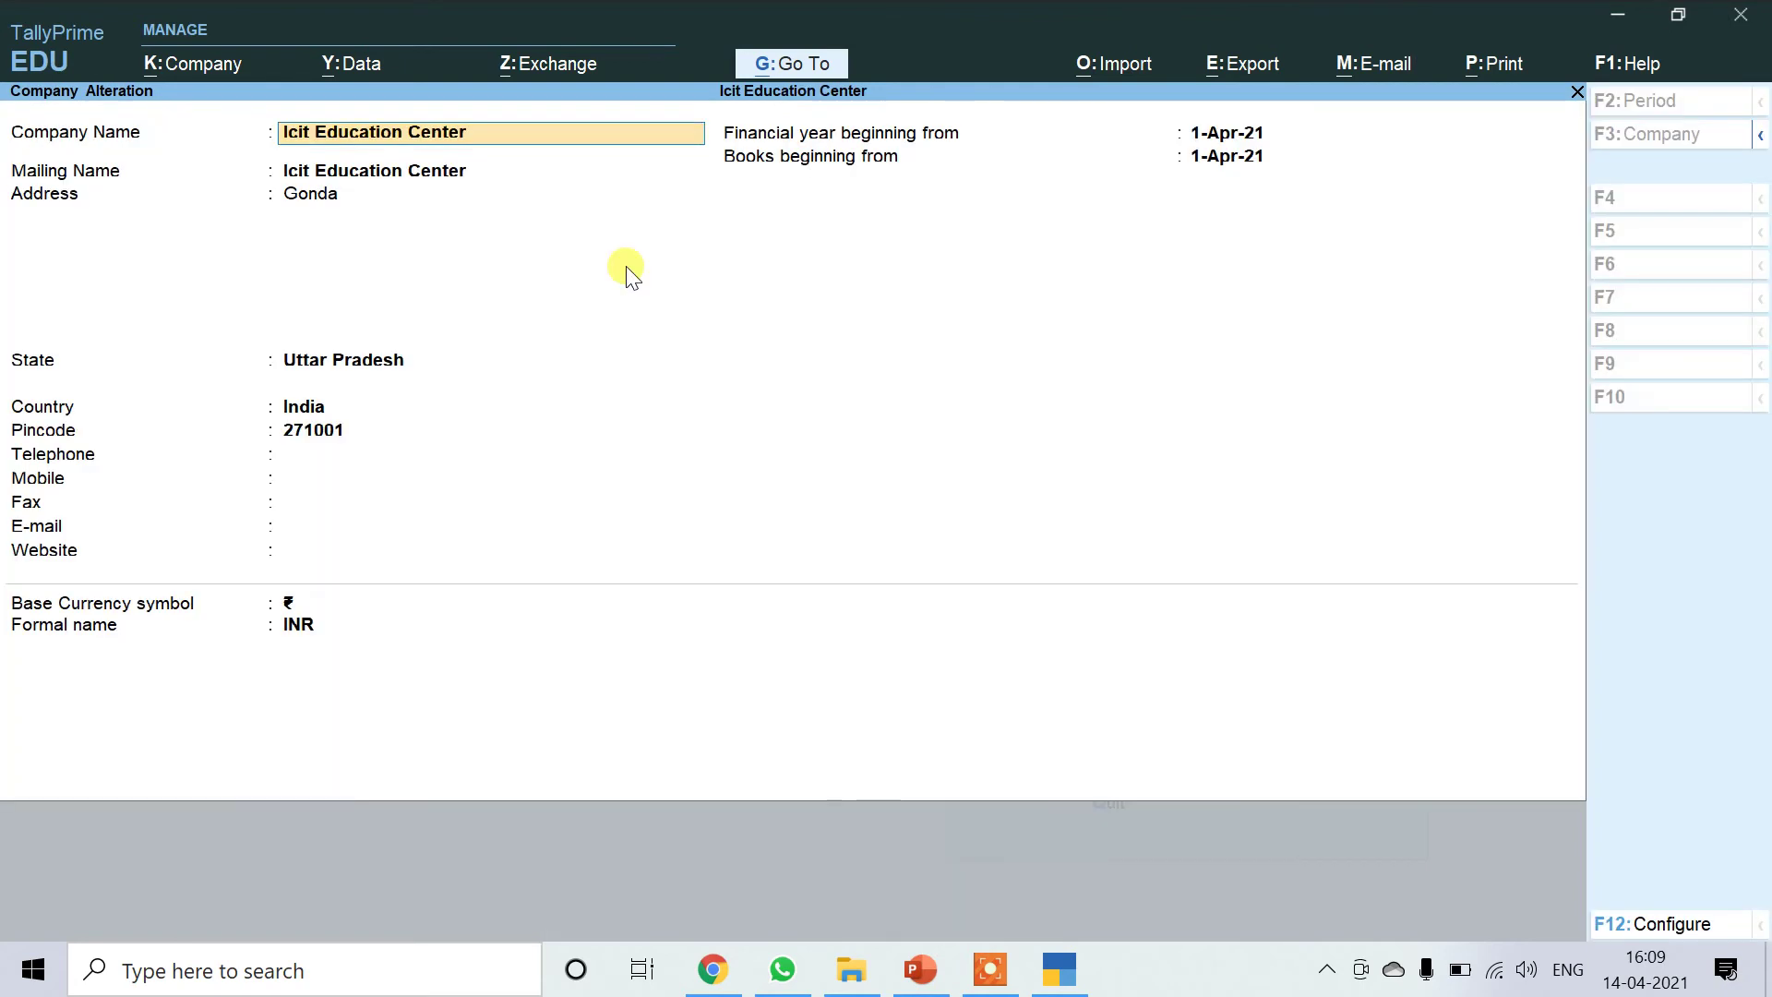
Add a mobile number to the company details and return to the Gateway of Tally.
key(Return)
key(Return)
key(Return)
key(Return)
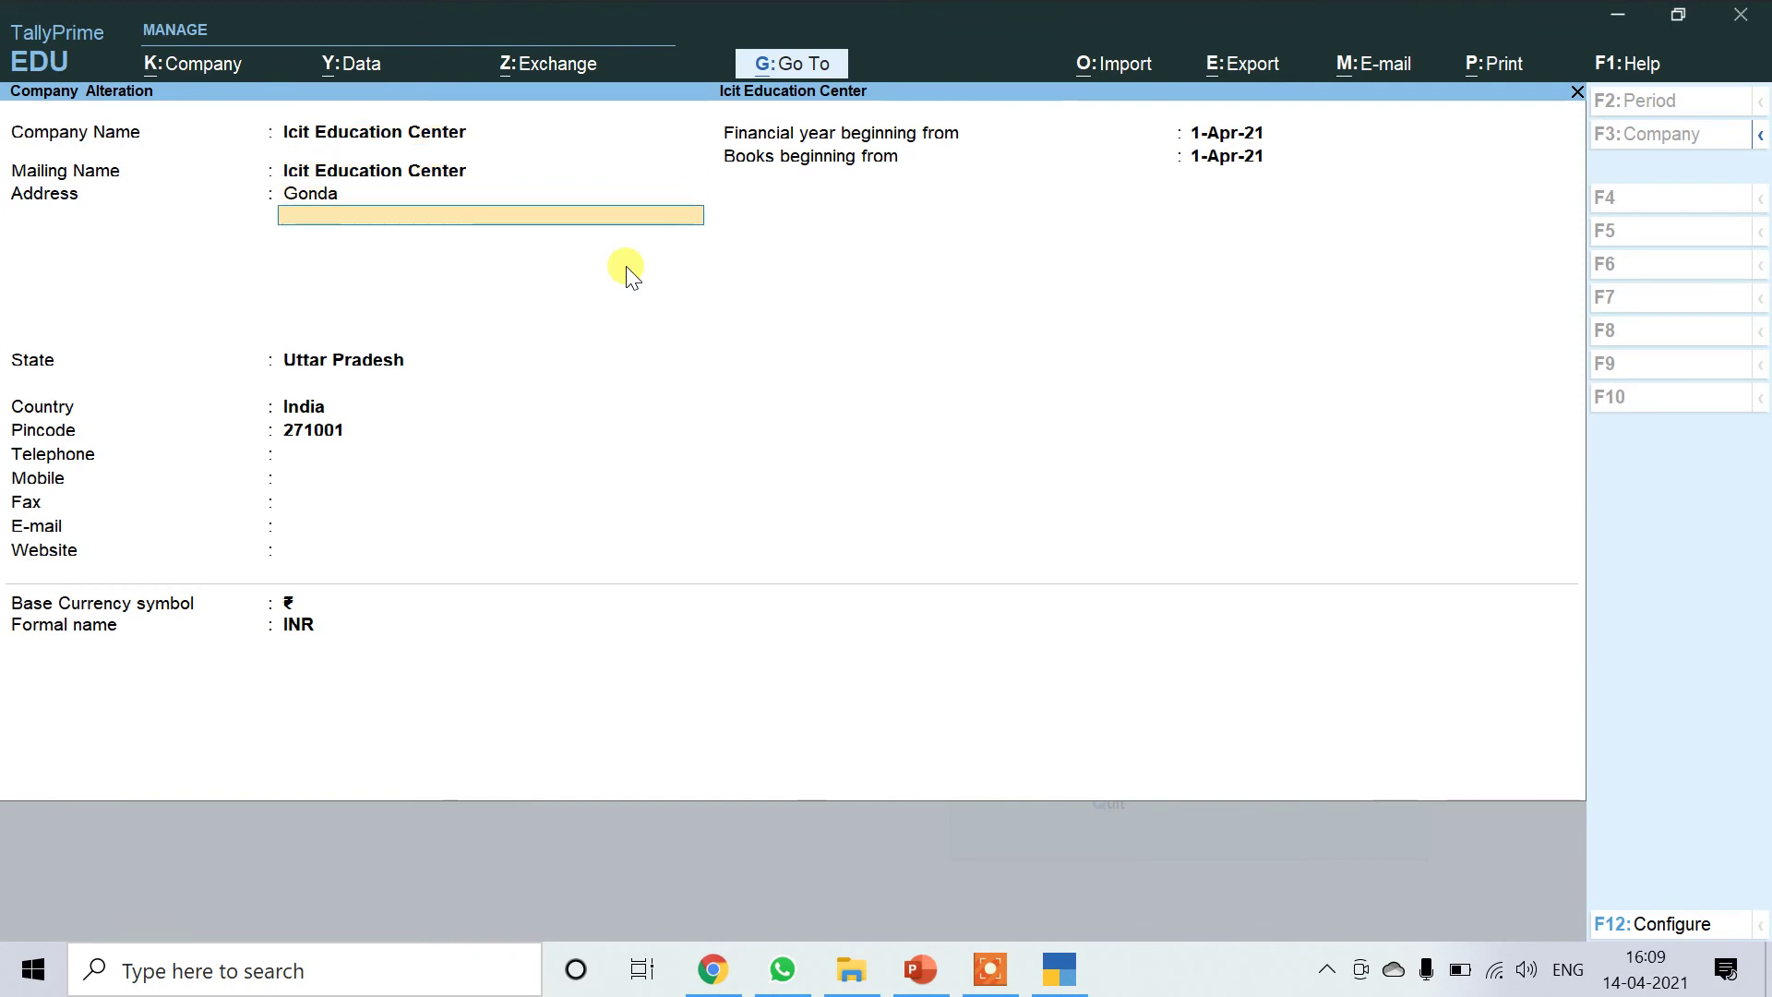
key(Return)
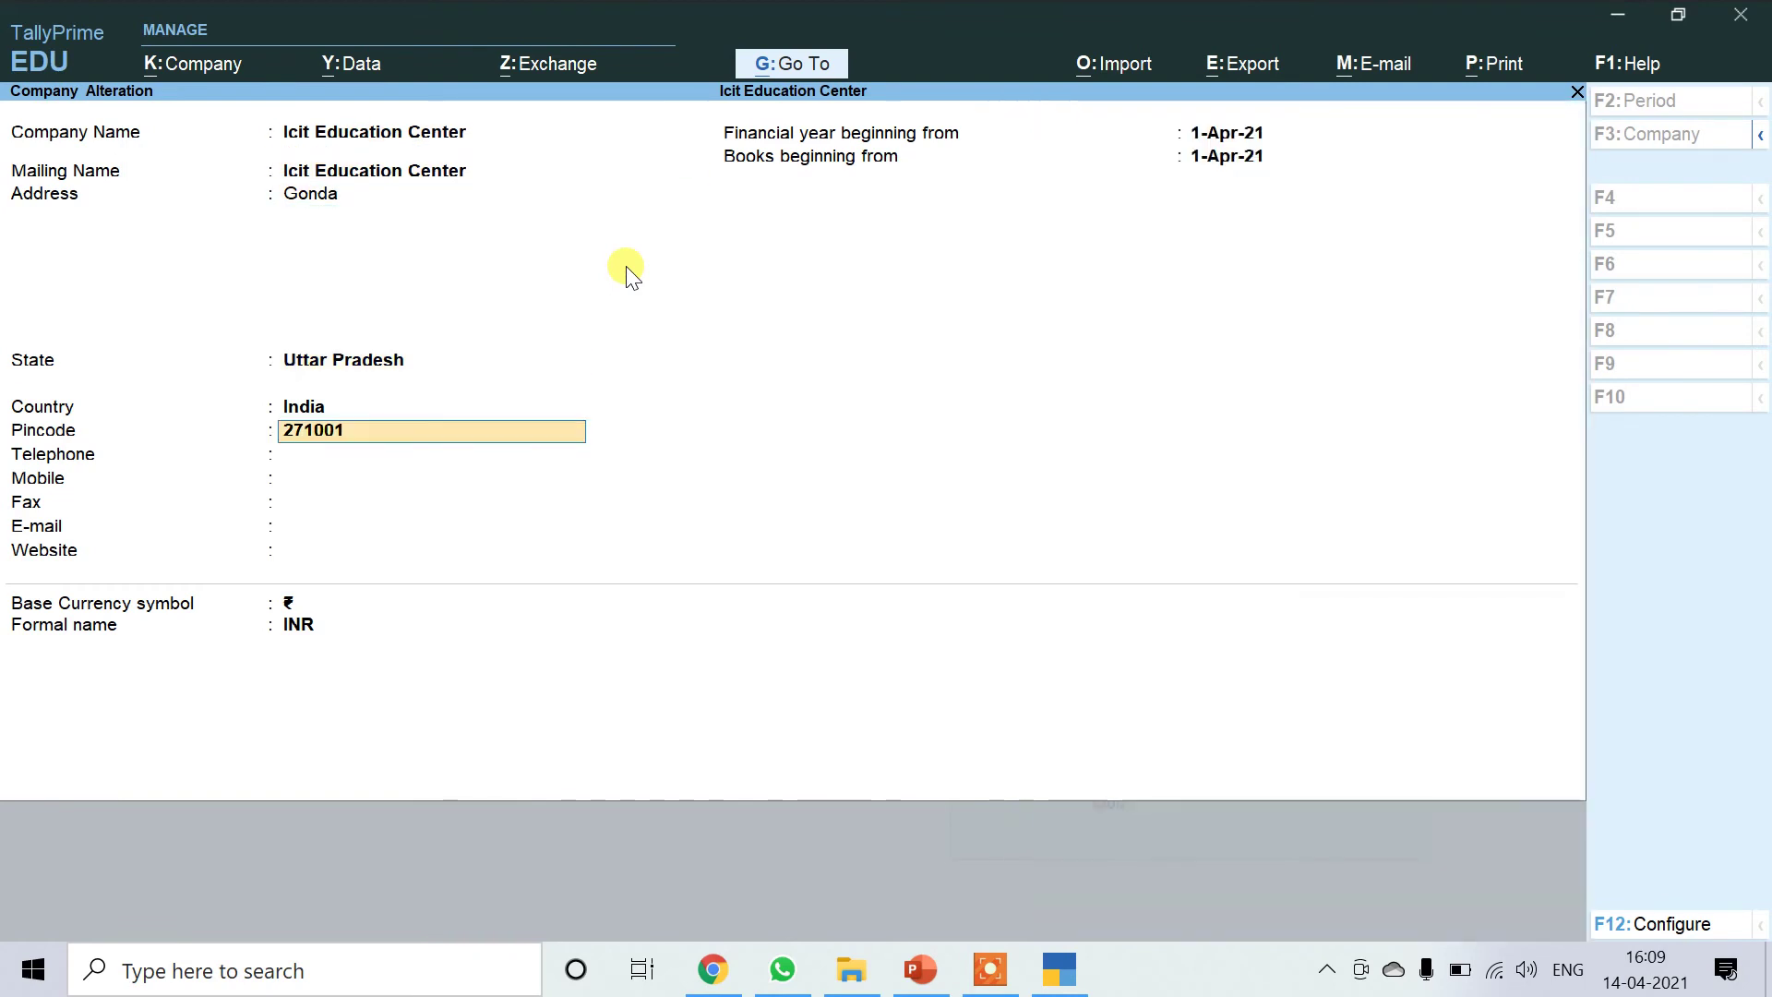
key(Return)
key(Return)
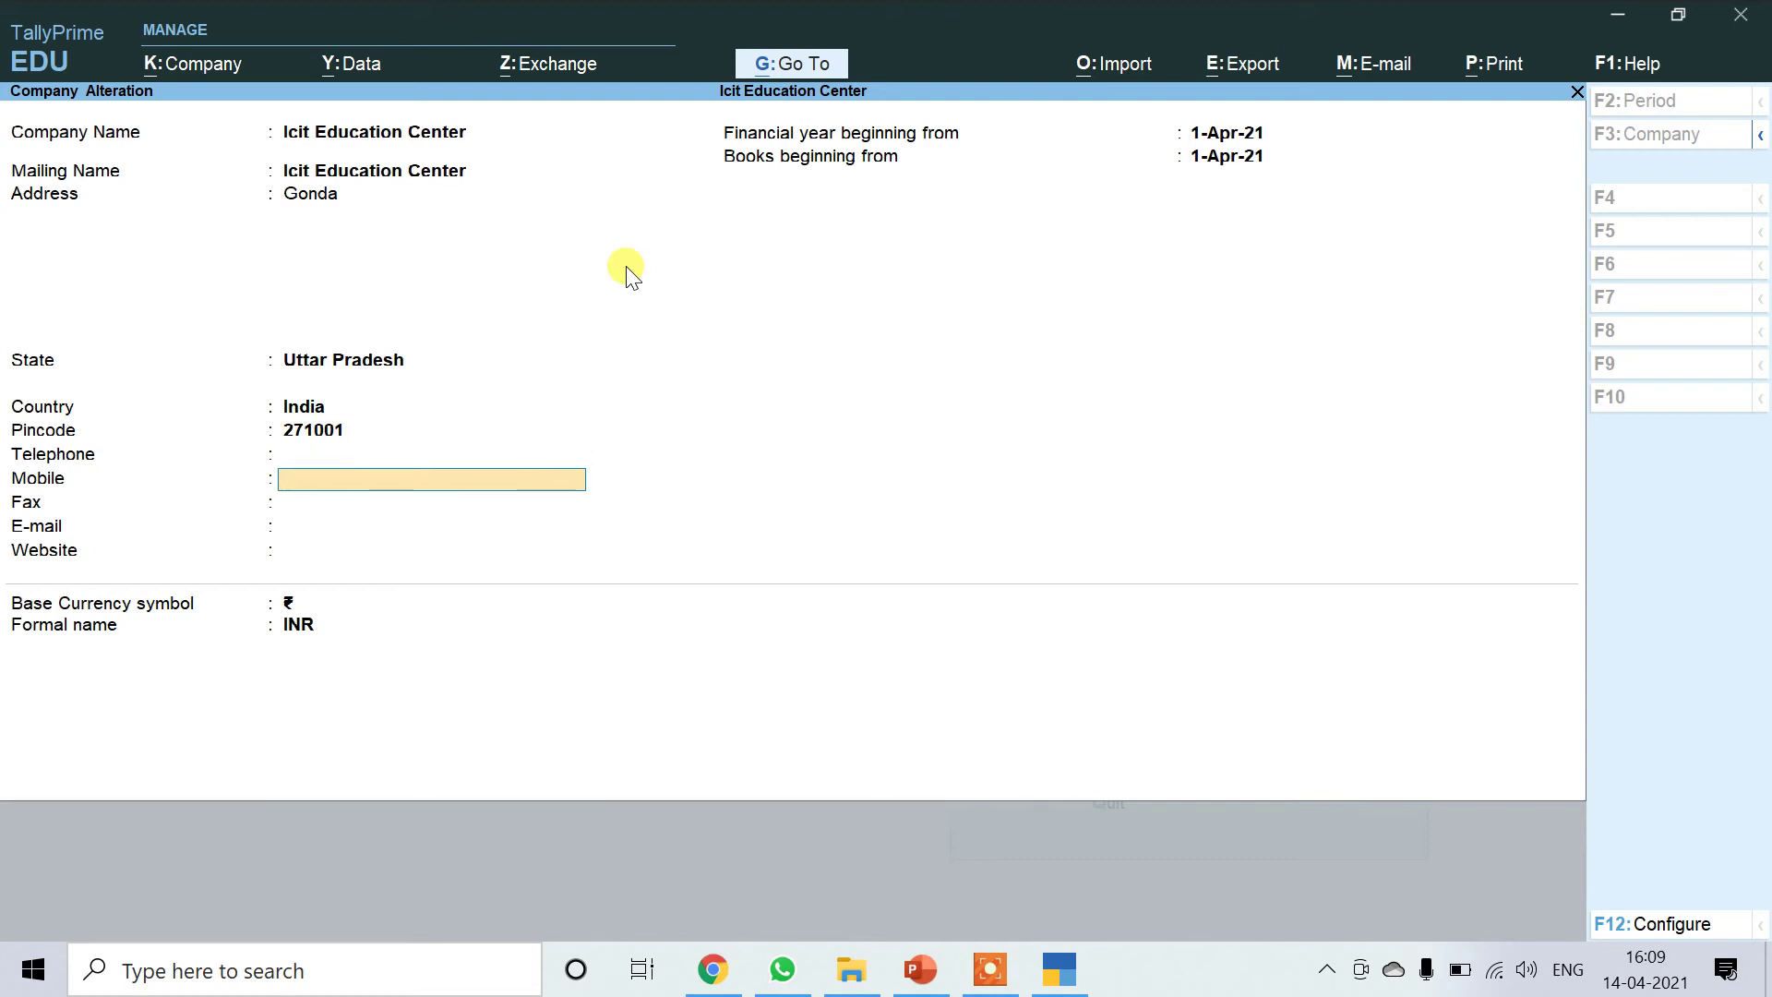
text(123456778)
key(Return)
key(Return)
key(Return)
key(Return)
key(Return)
key(Return)
key(Return)
key(Return)
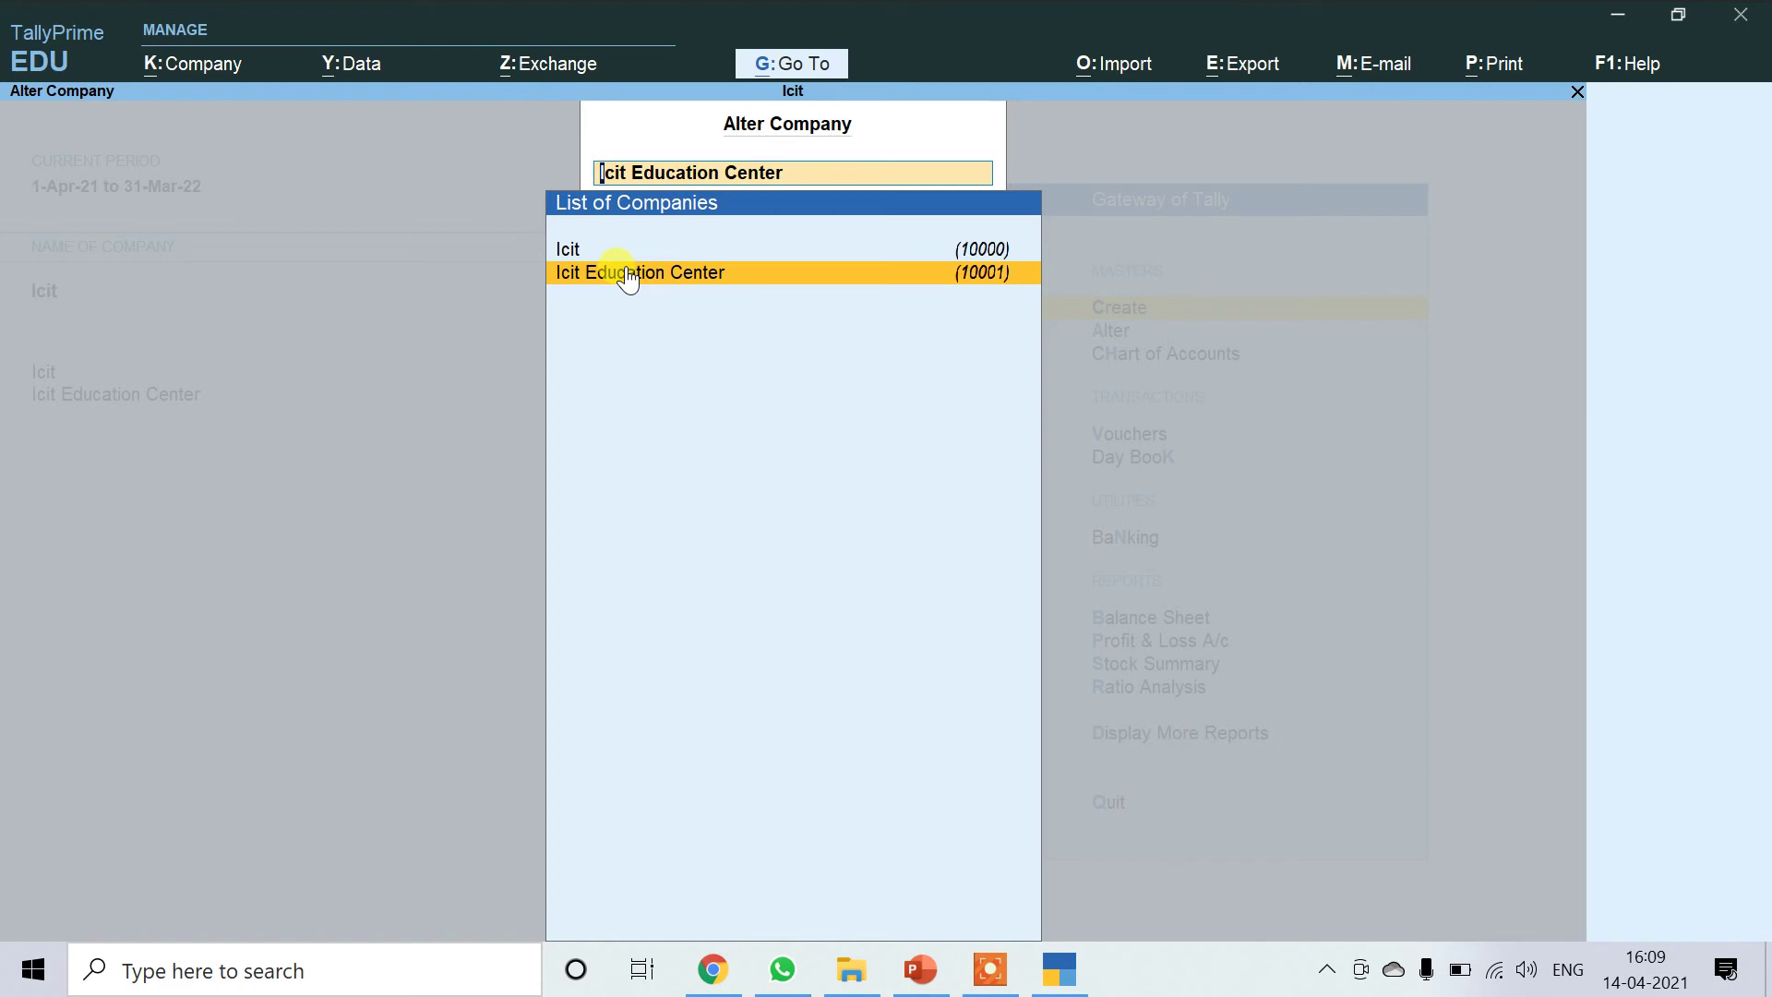
key(BackSpace)
key(Escape)
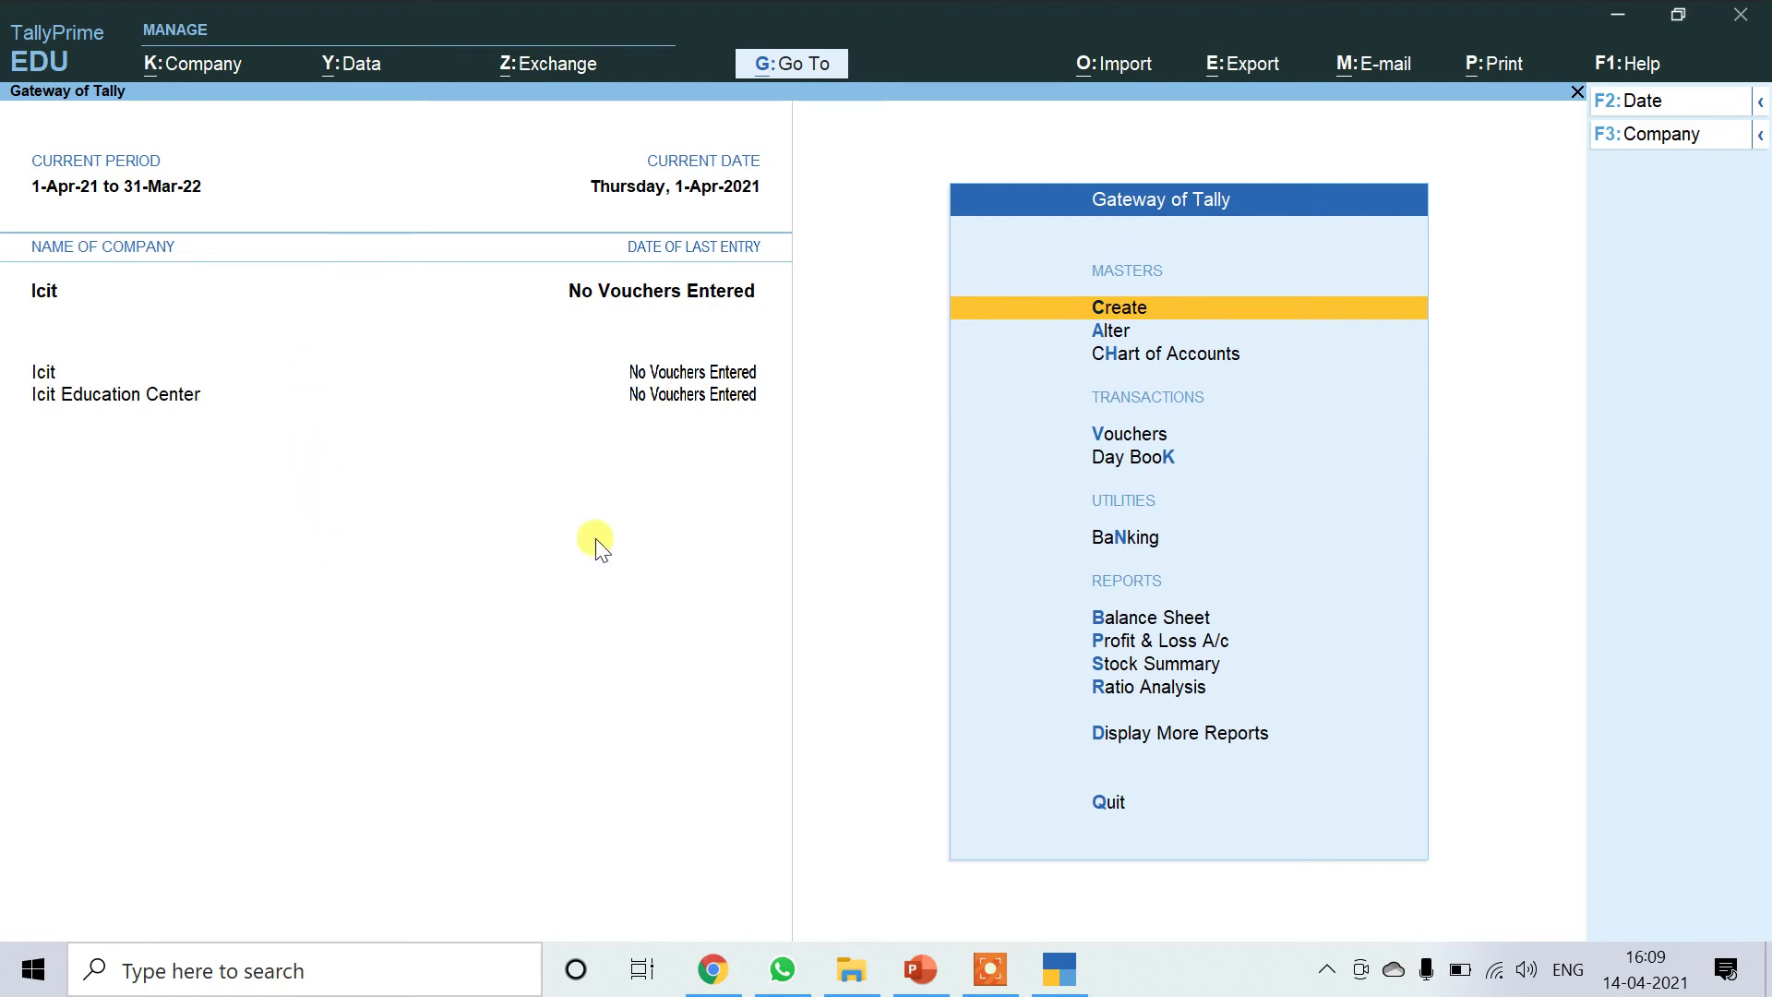
Open the old Icit company in Company Alteration and delete it with Alt+D, confirming Yes.
click(214, 63)
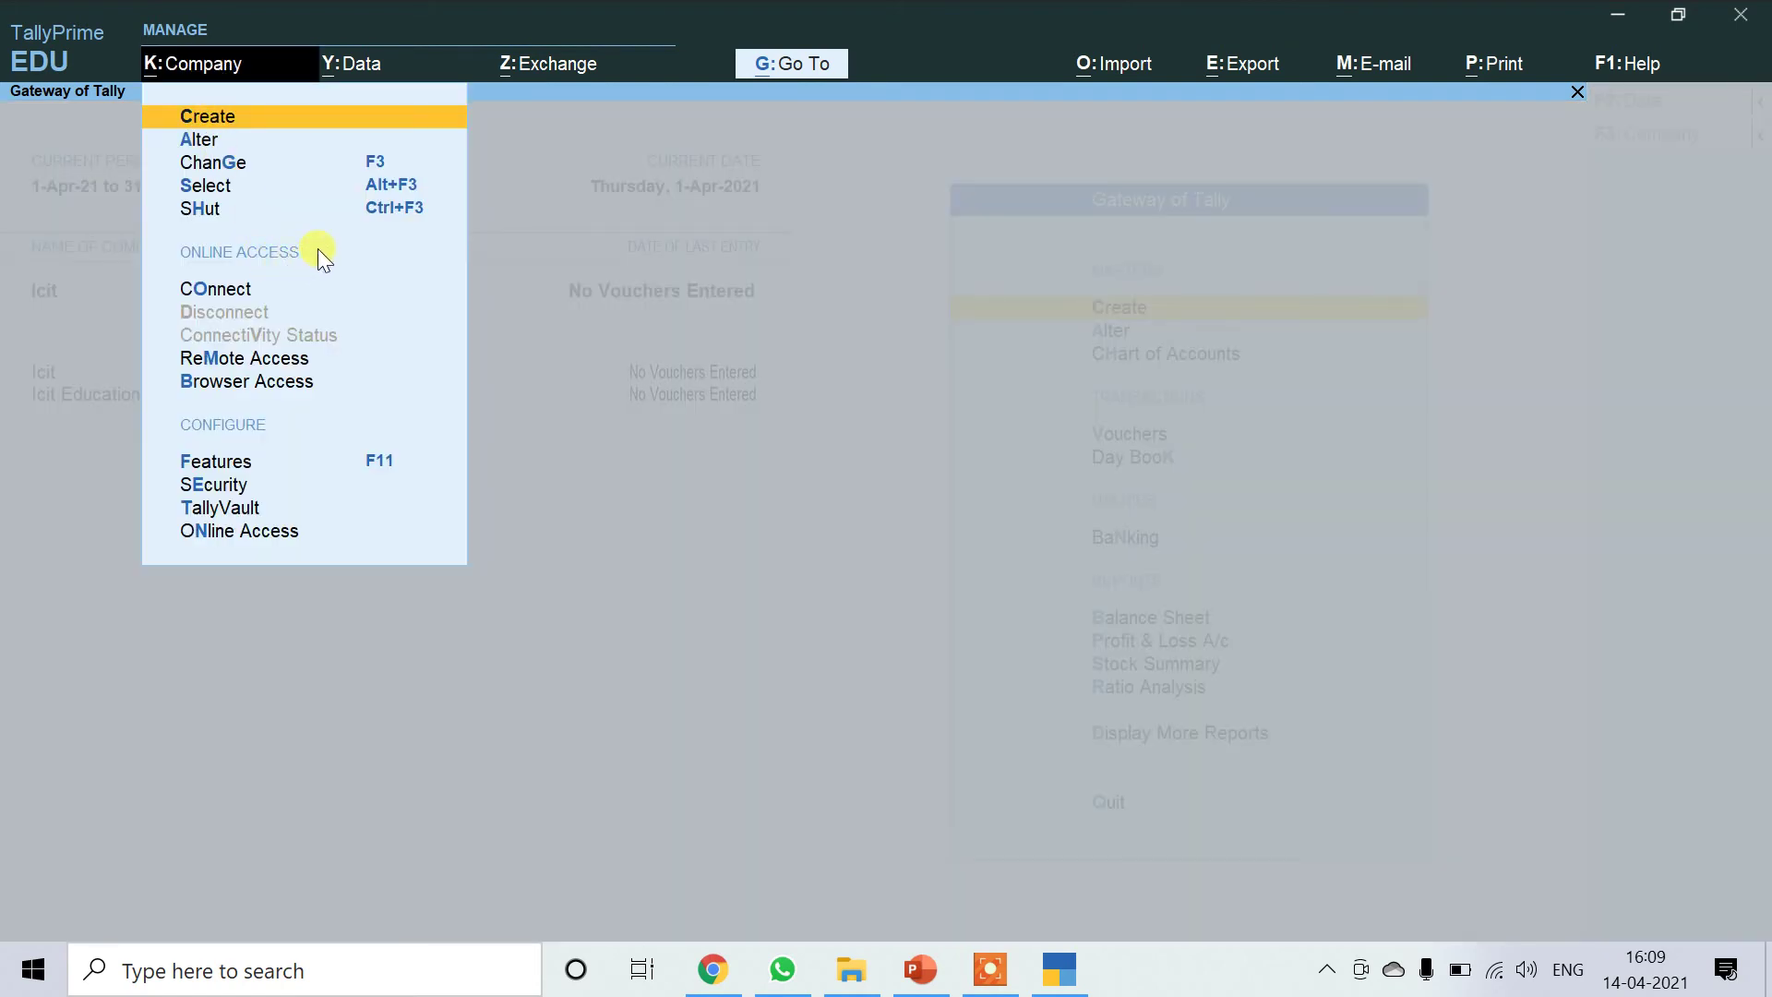
click(208, 140)
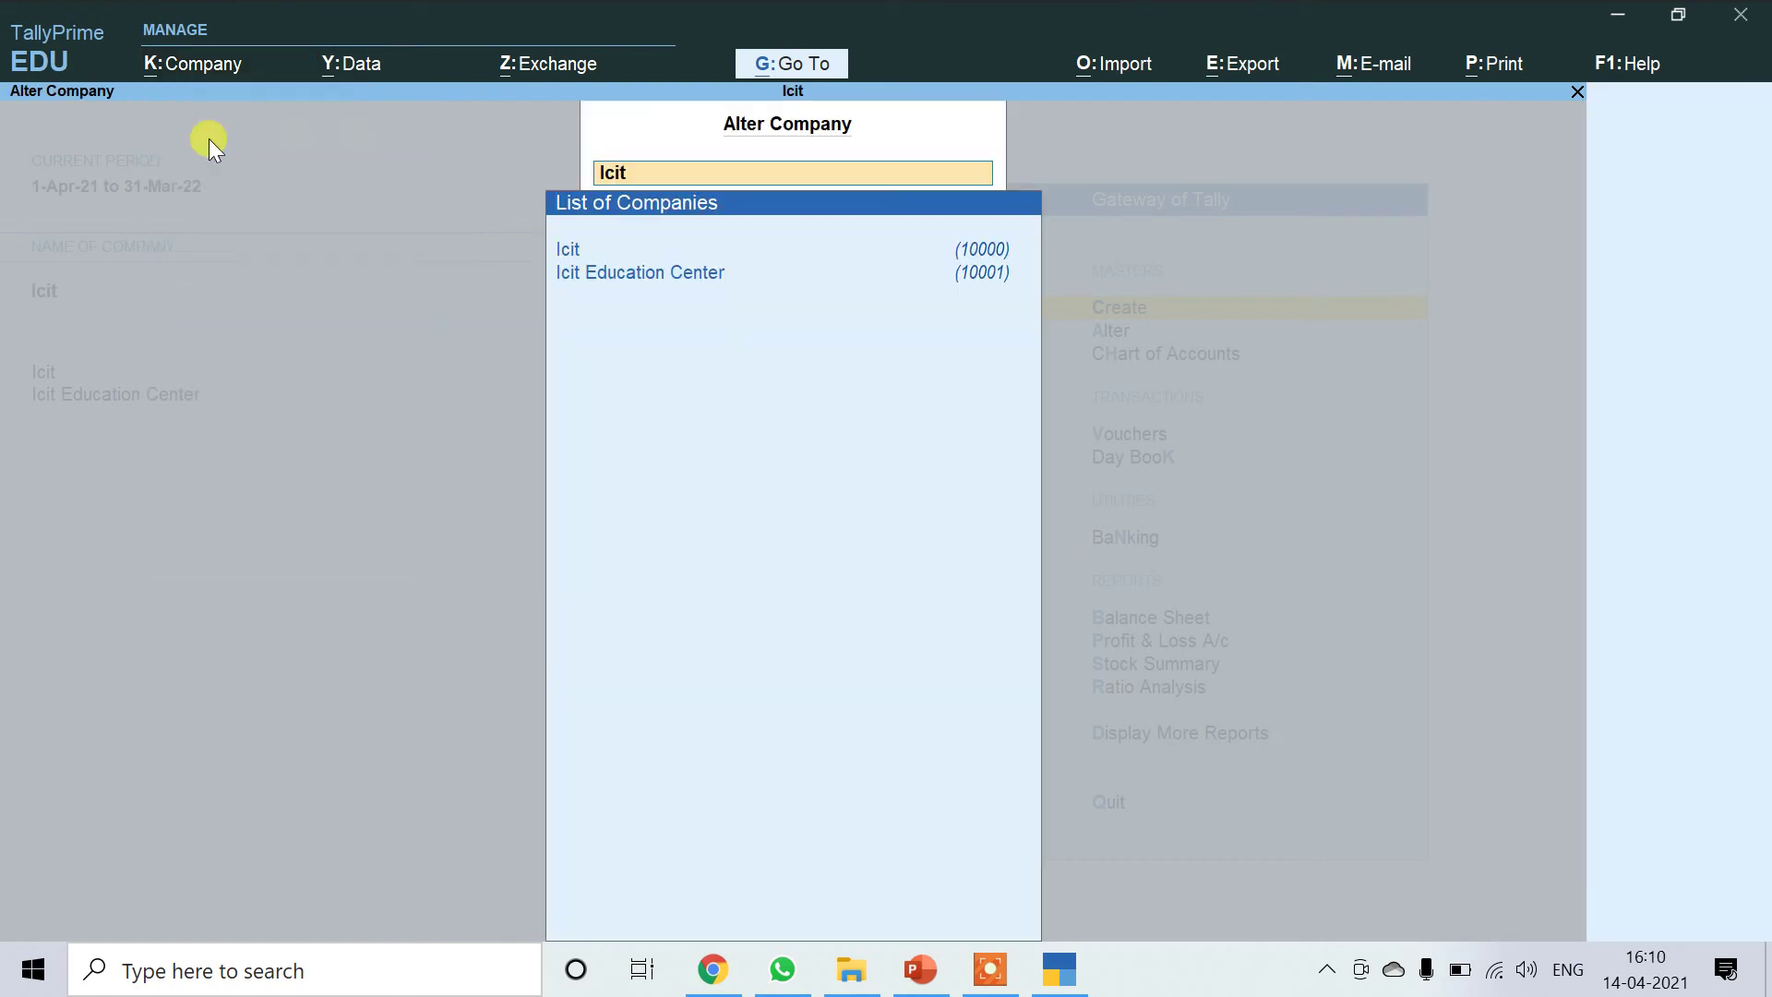
click(591, 252)
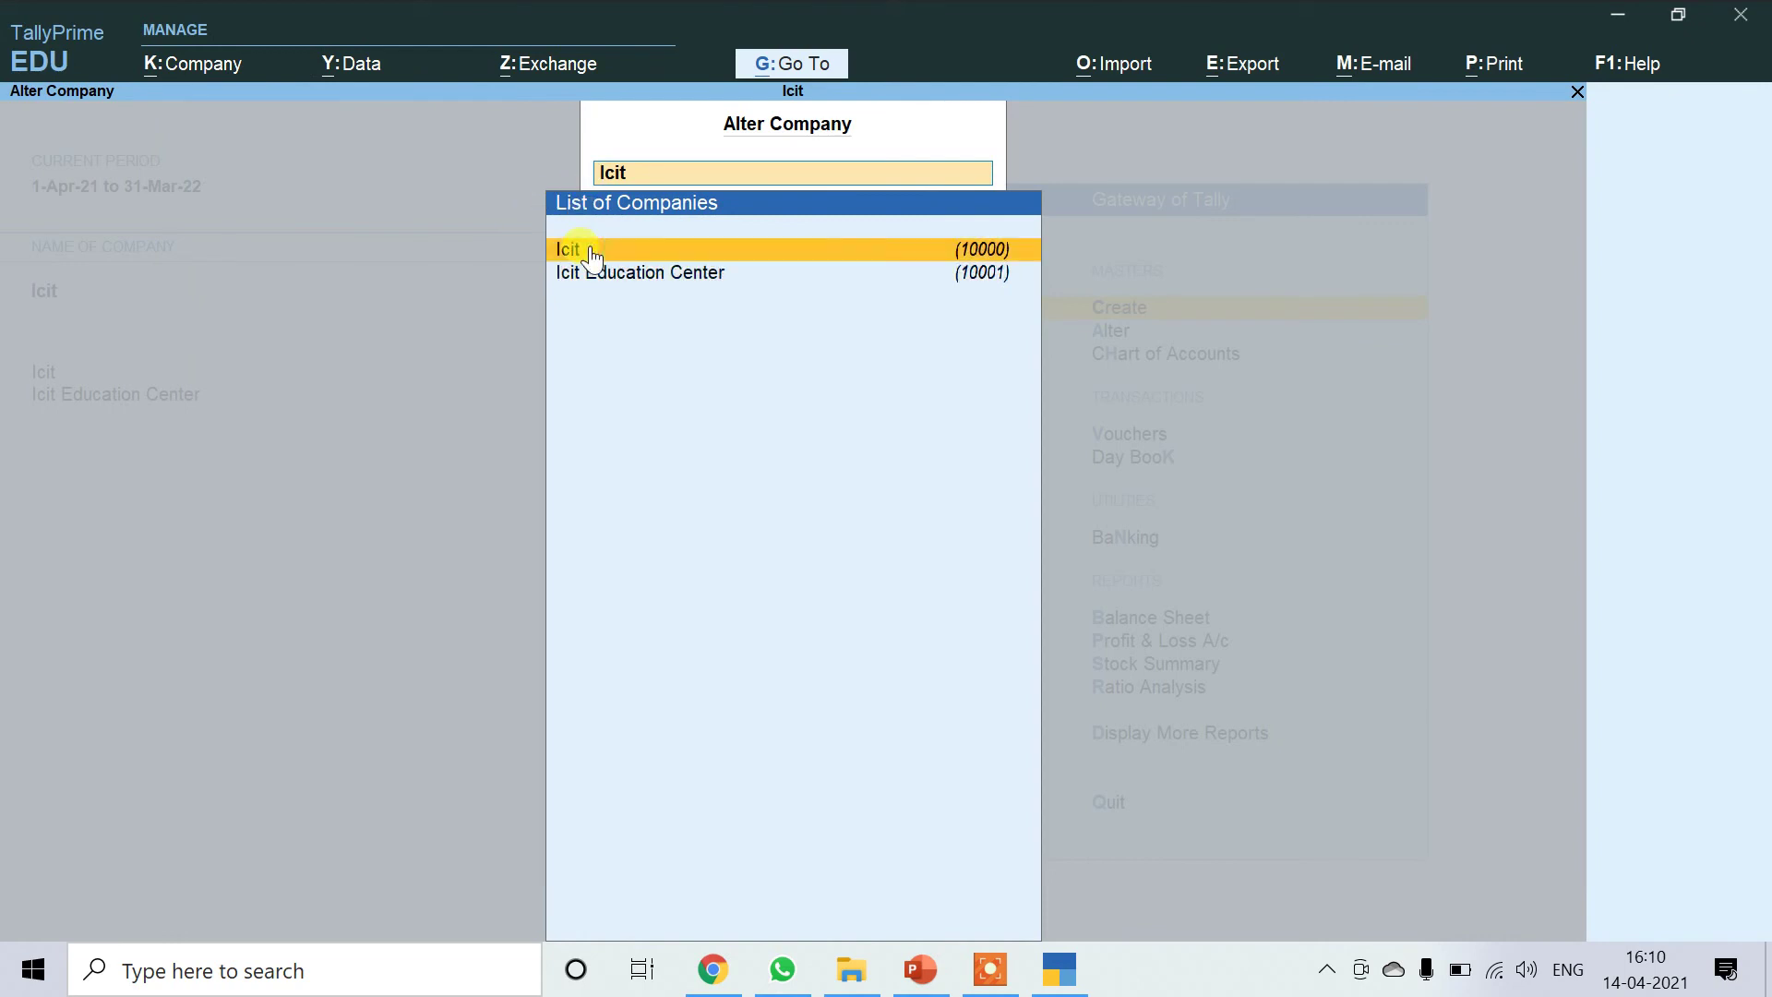
click(591, 251)
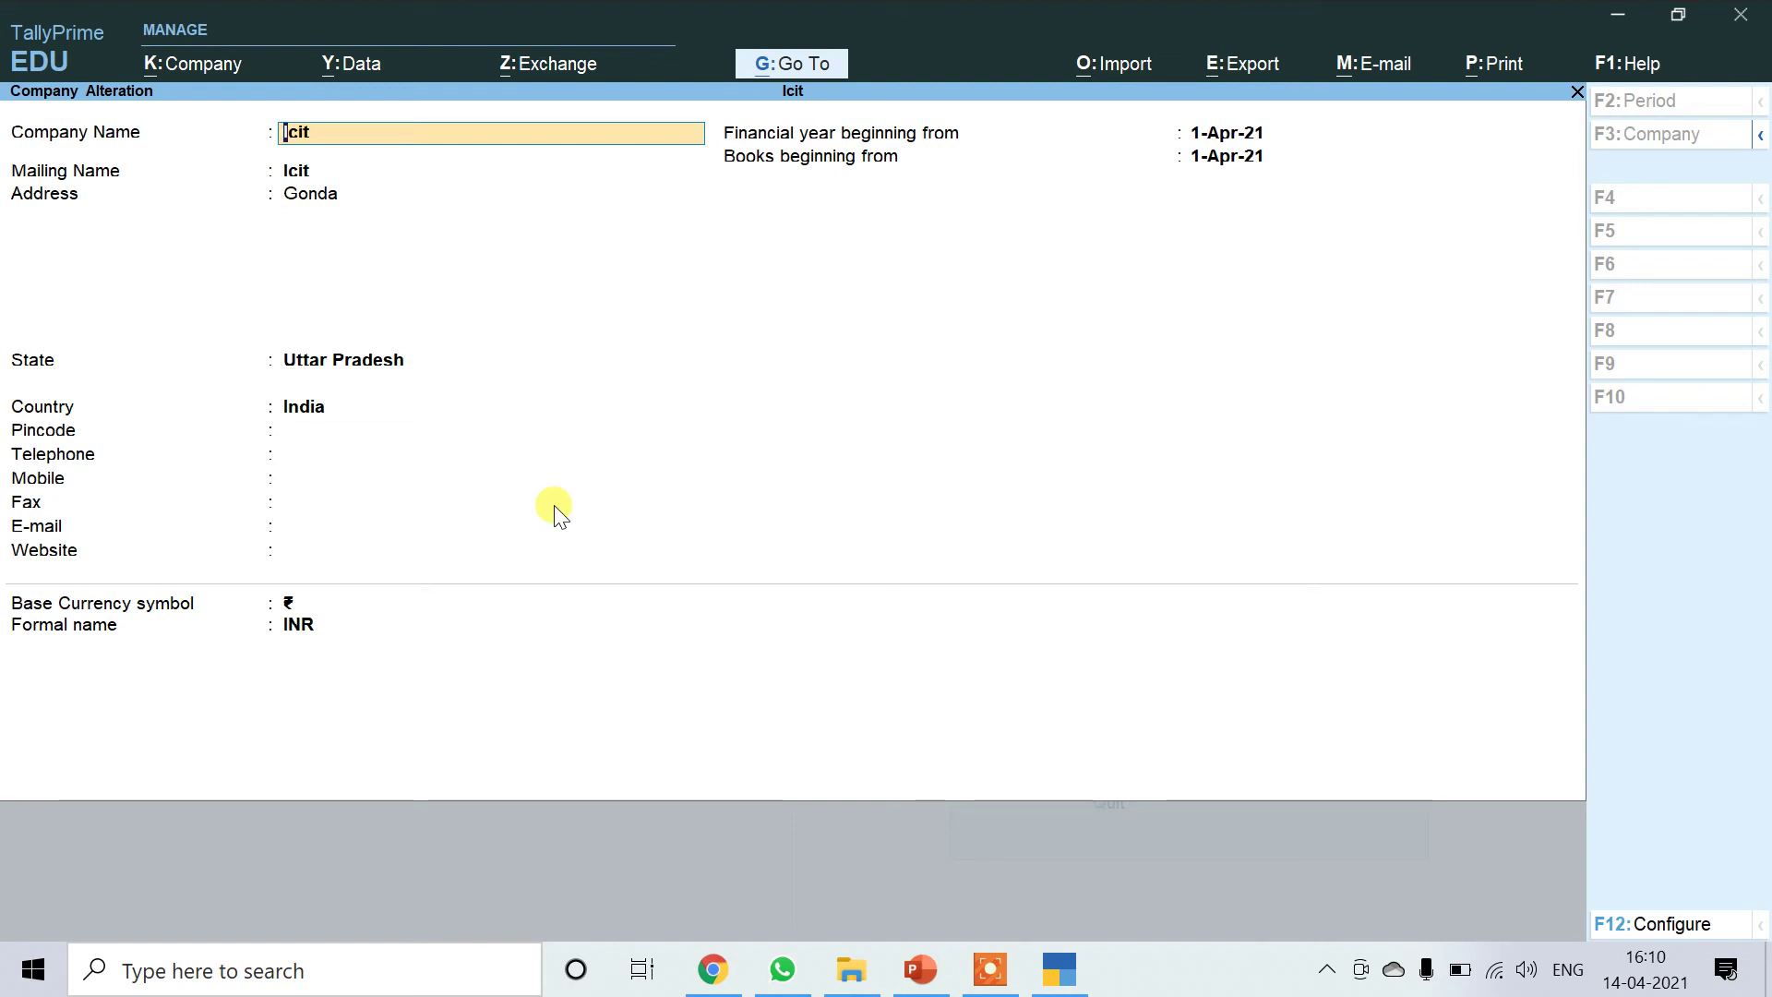
key(alt)
key(alt+d)
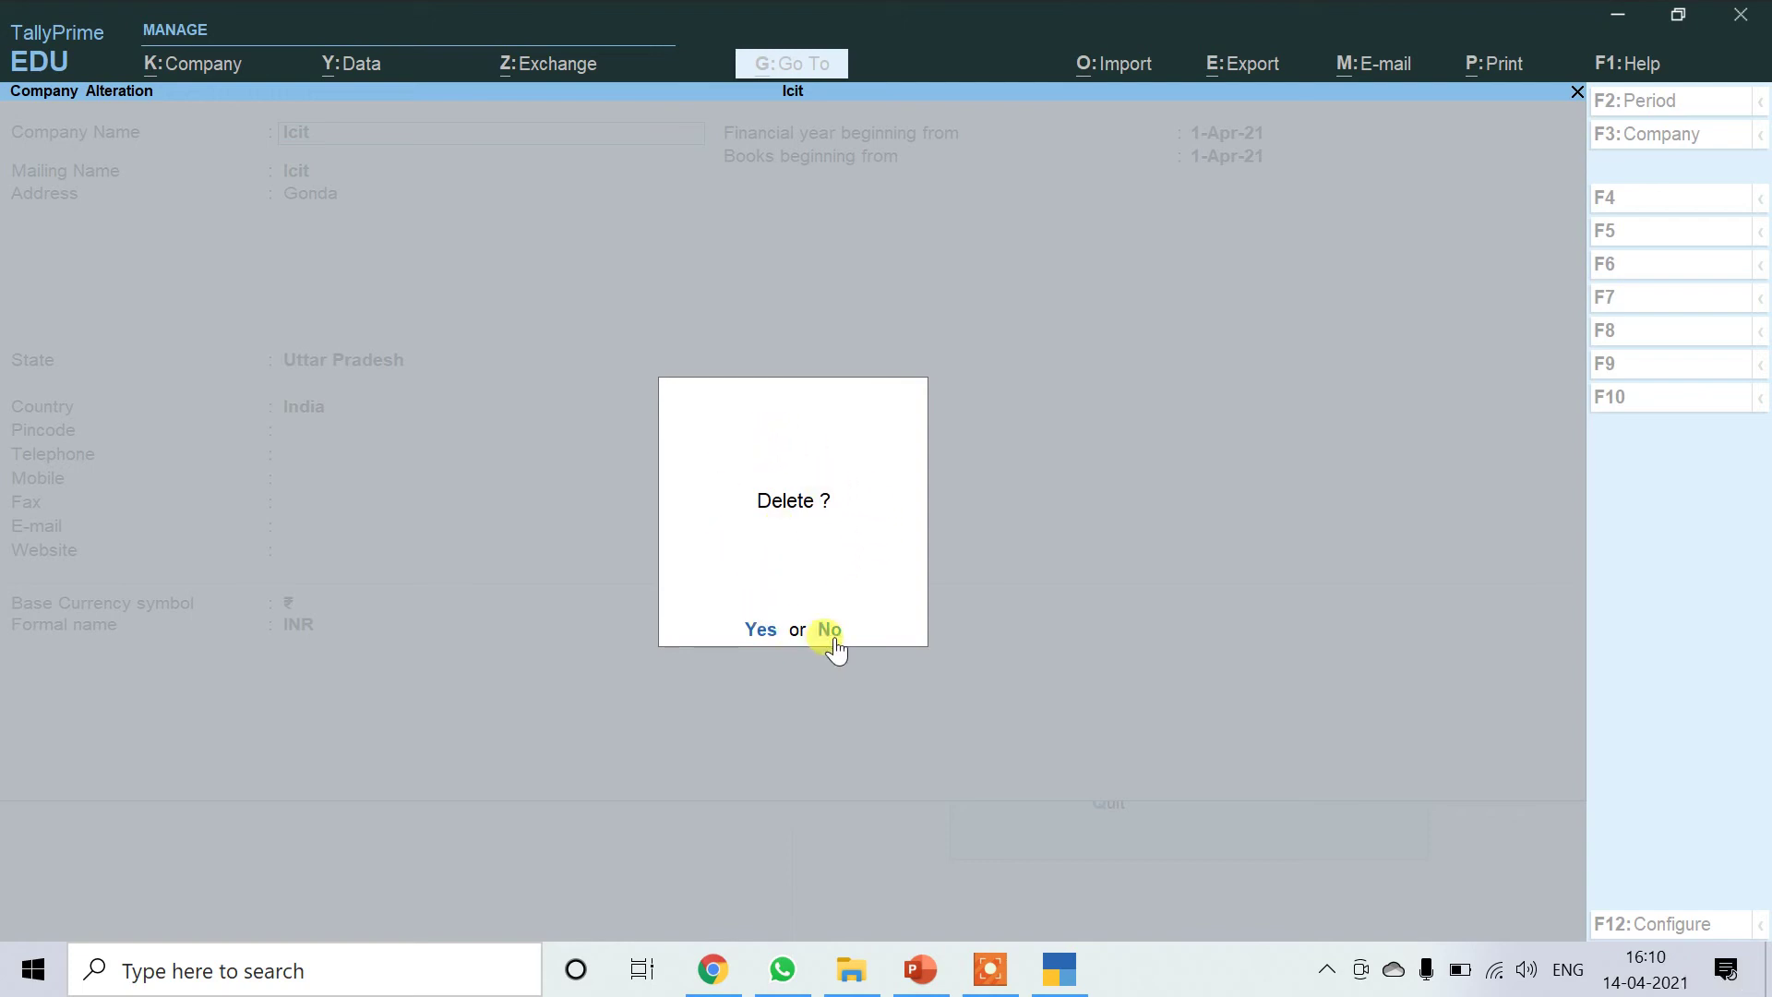
key(y)
key(y)
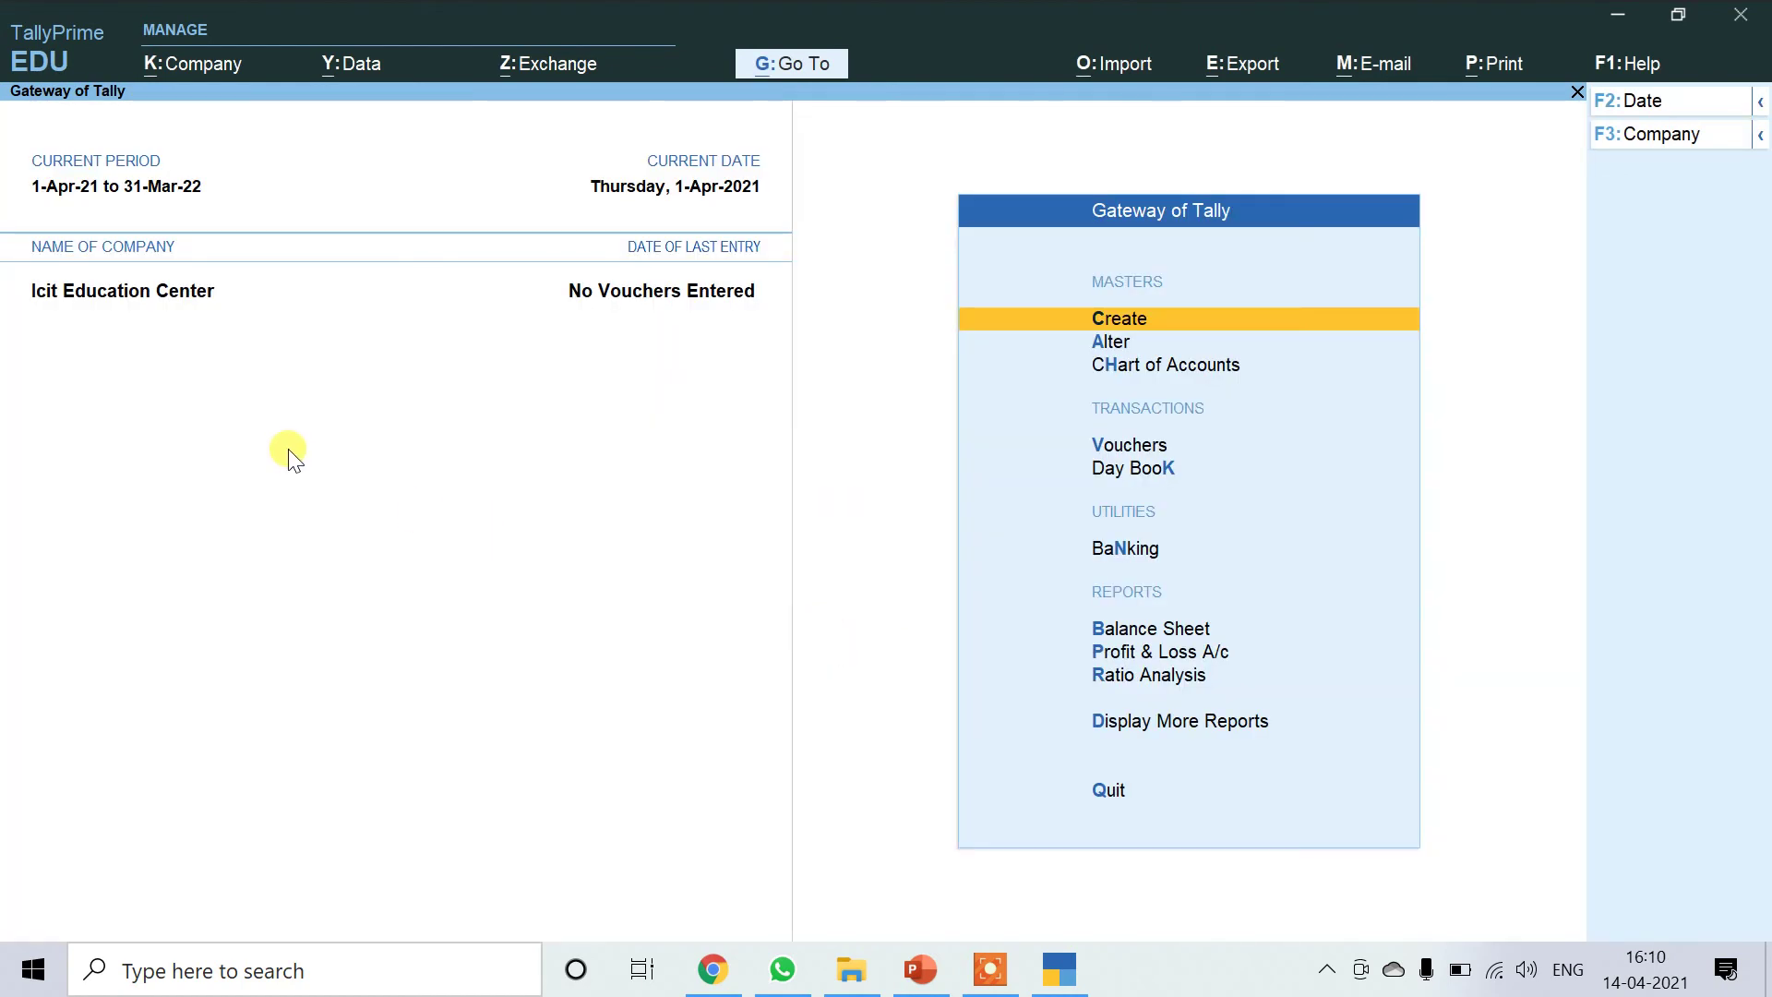
click(199, 64)
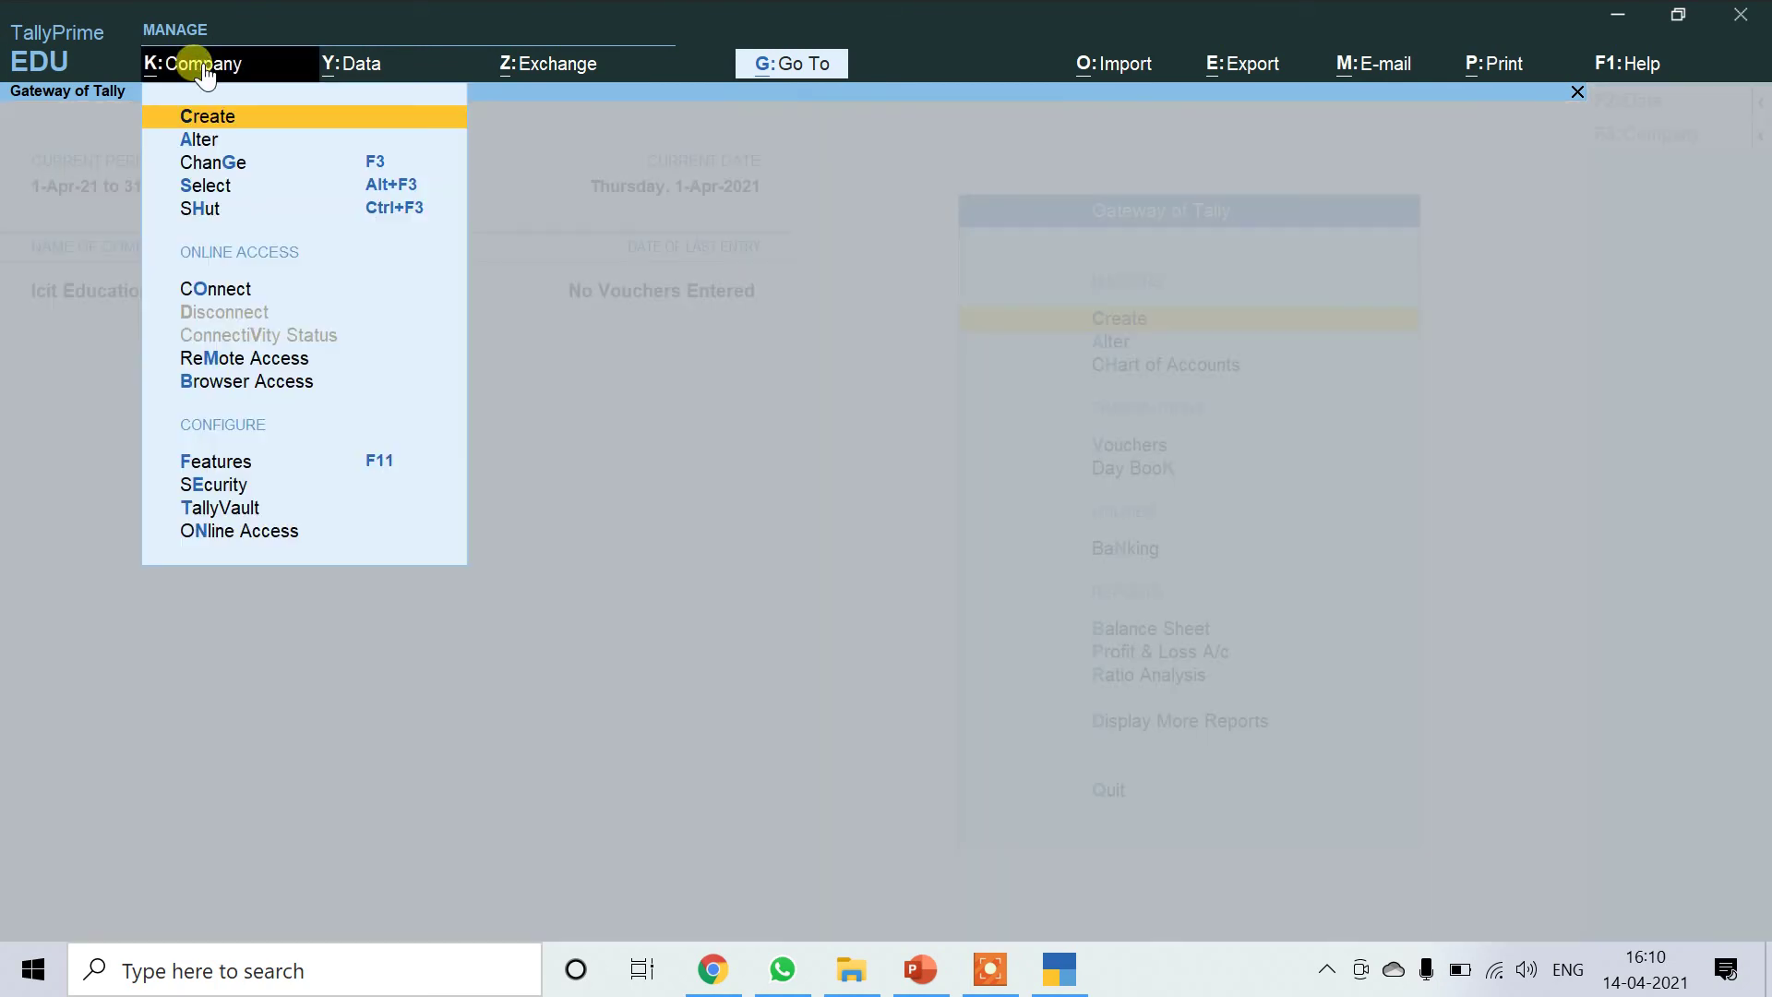
click(208, 184)
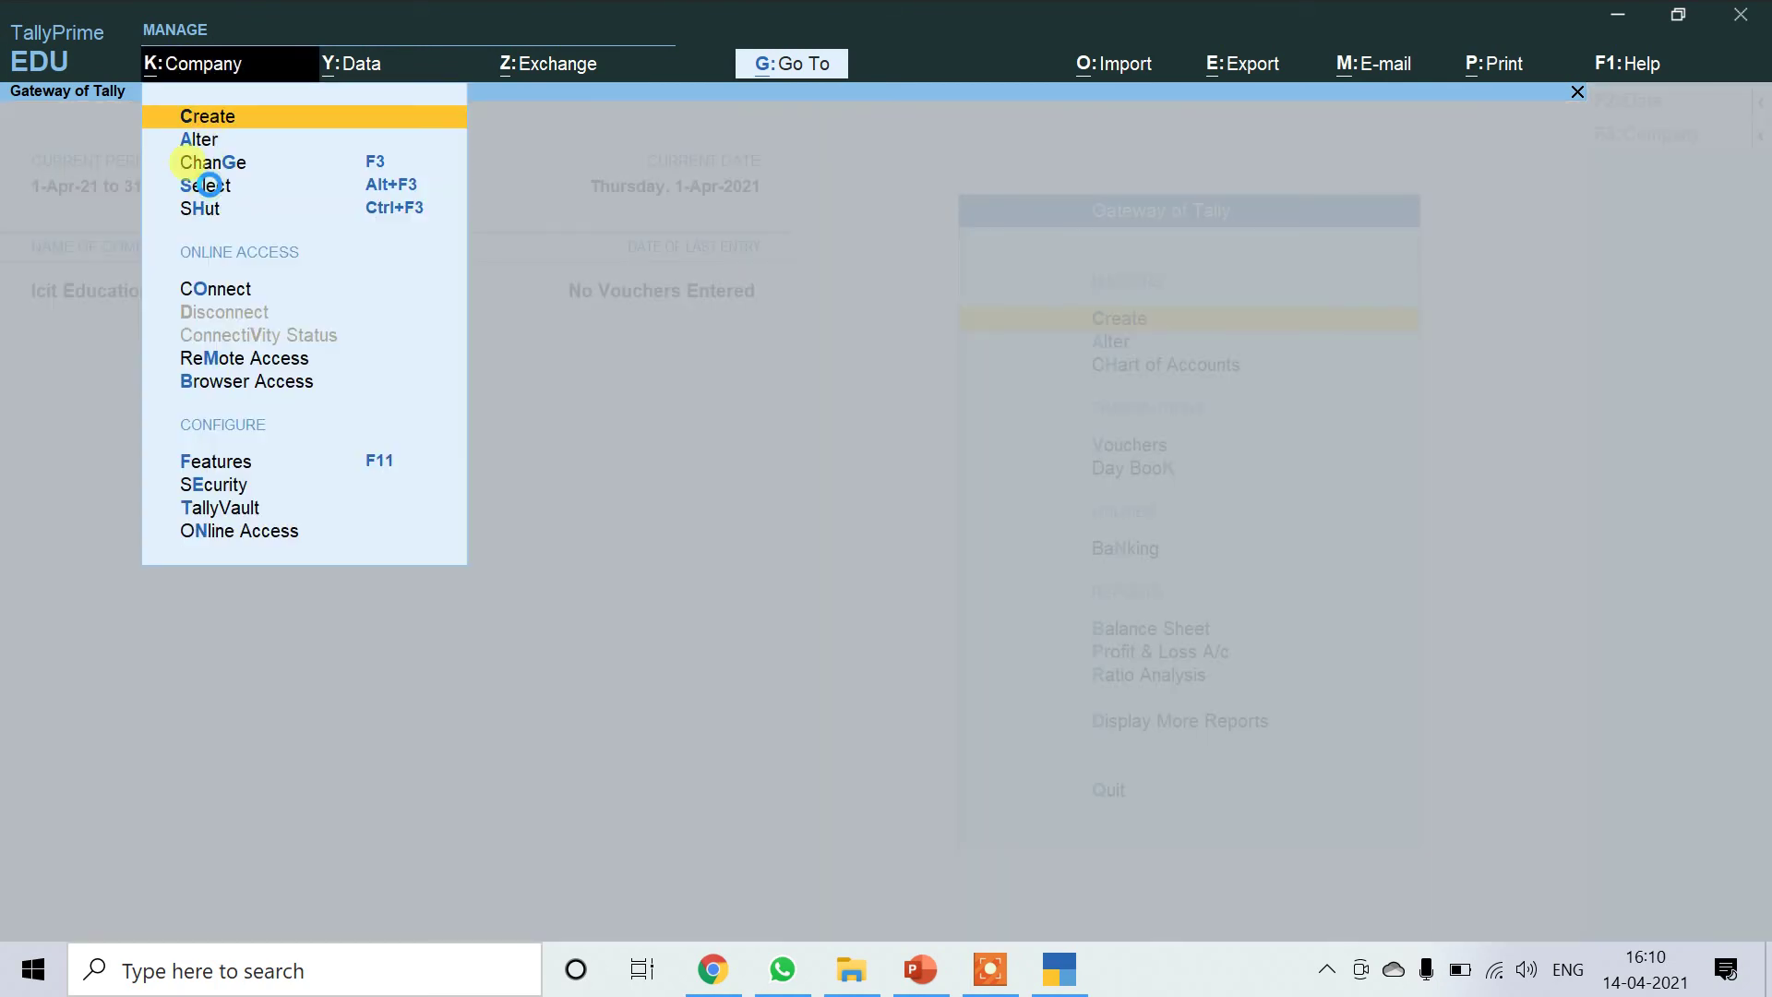
click(209, 185)
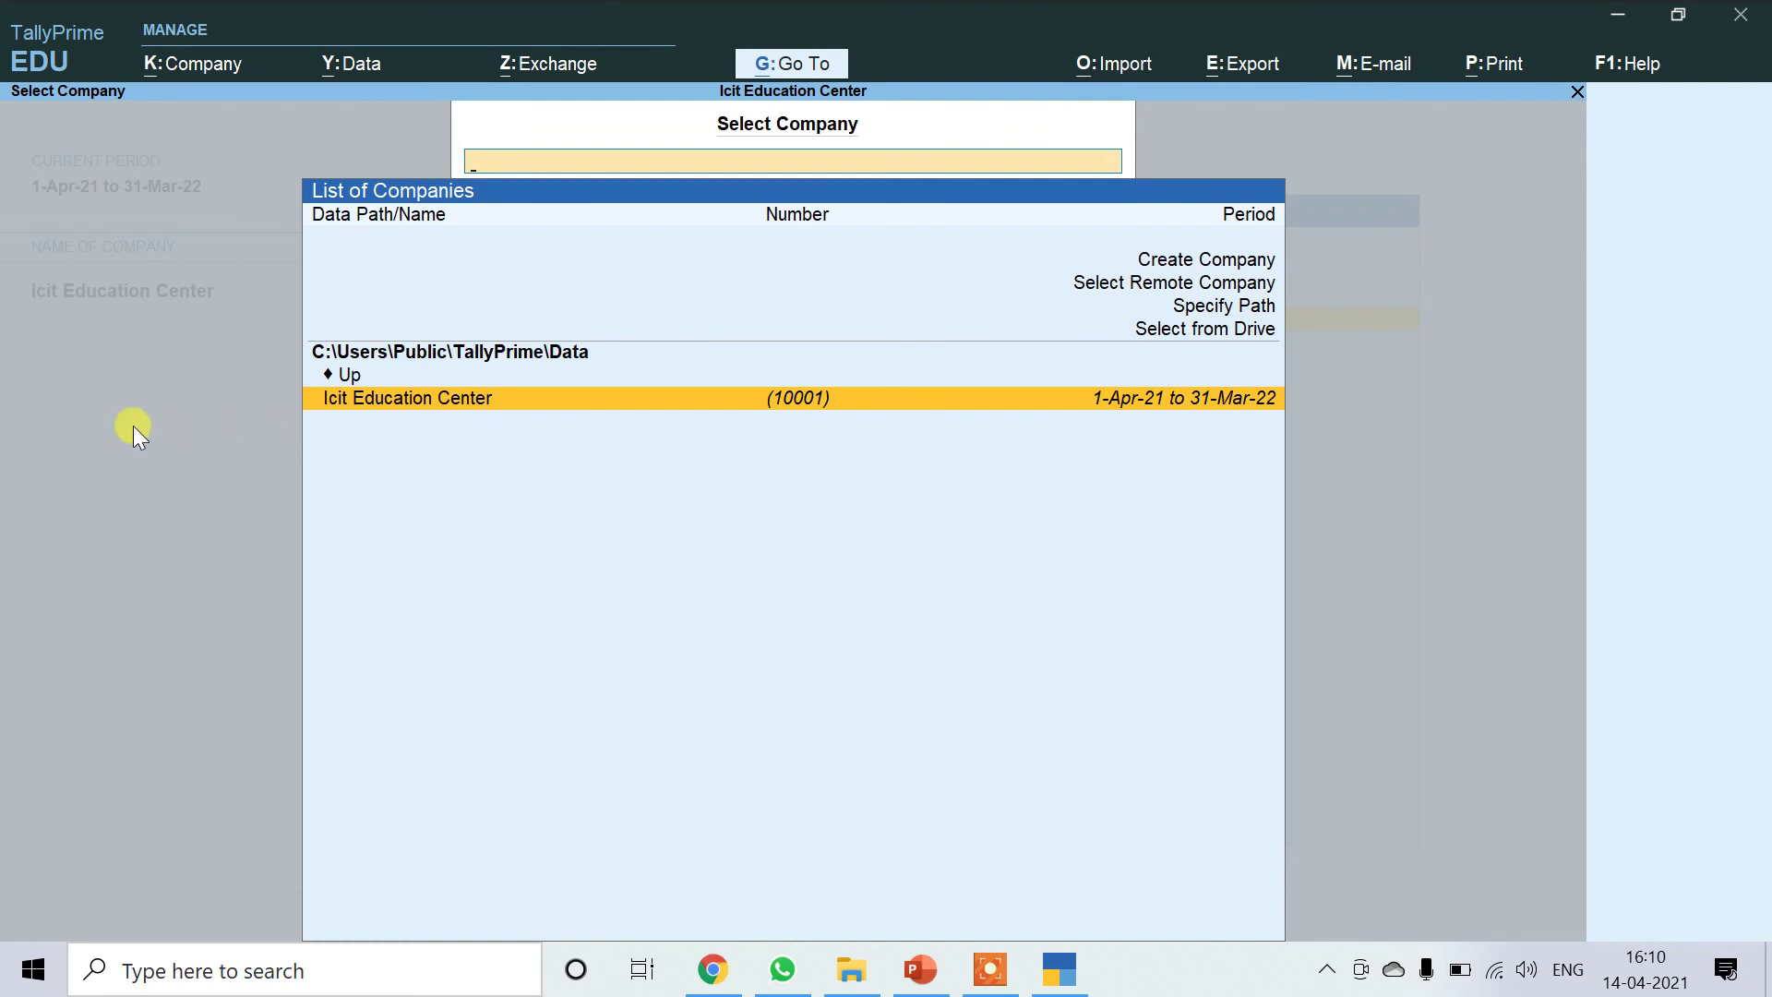
key(Return)
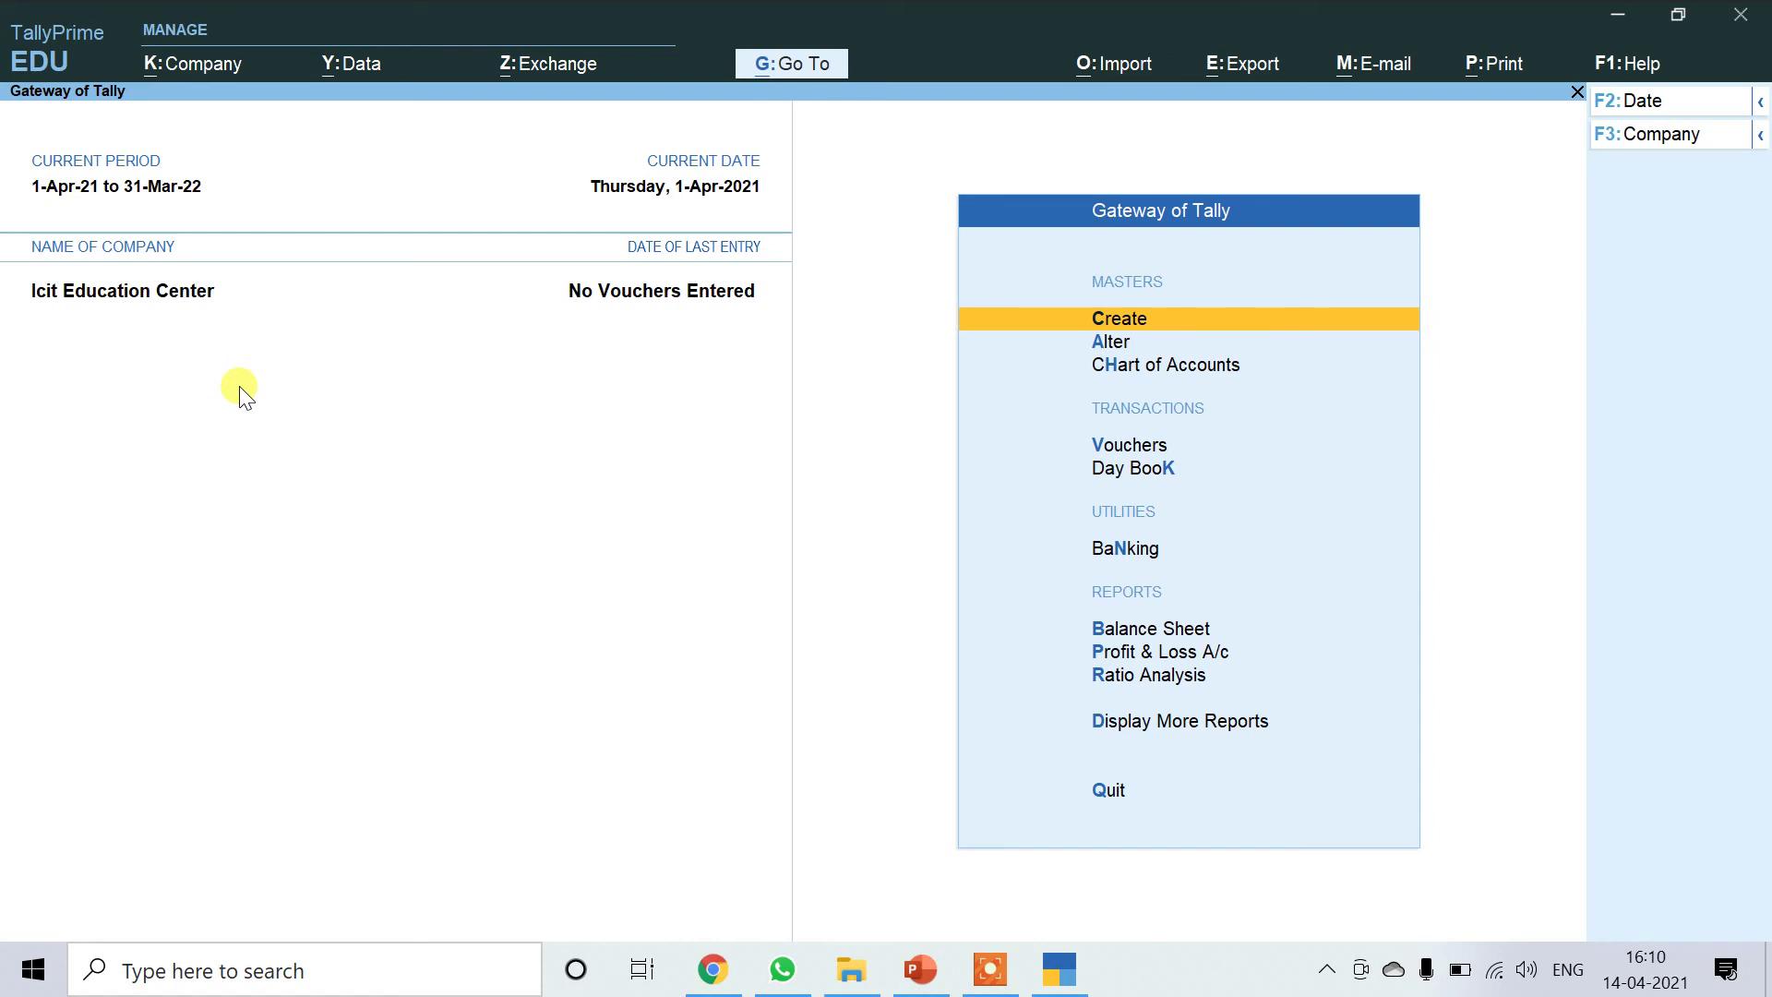
Open the Security and User Access settings for Icit Education Center.
click(180, 62)
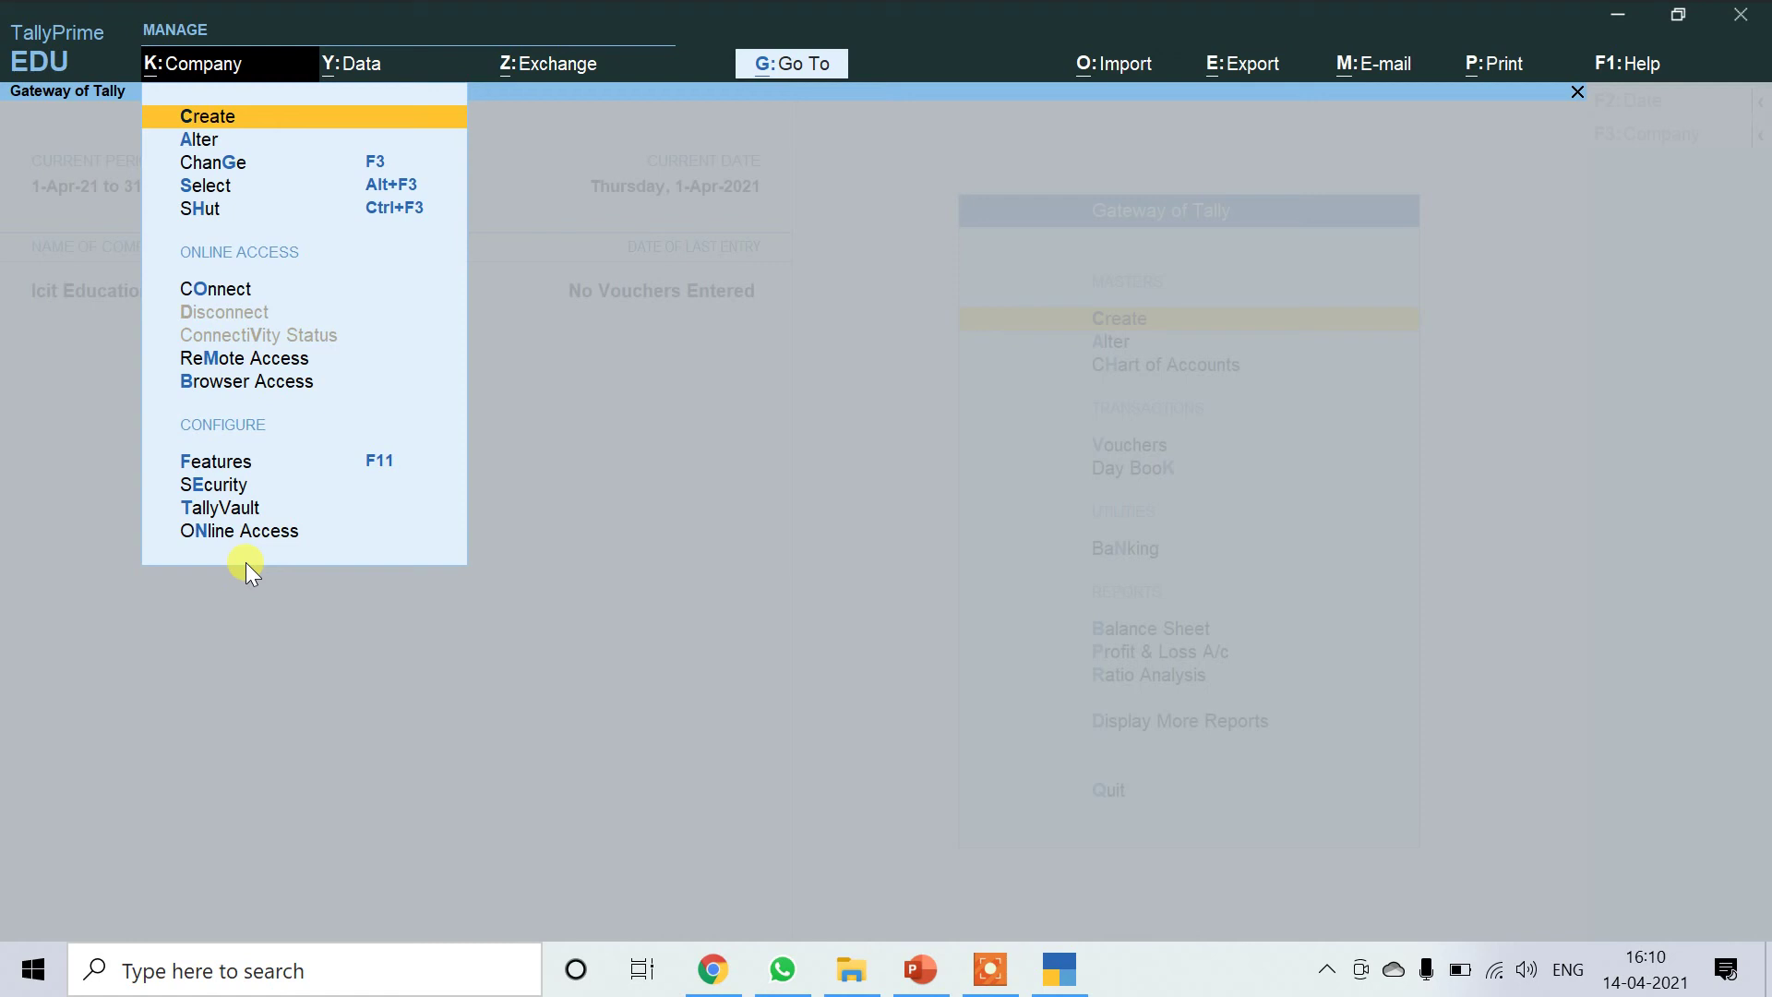
key(Down)
key(Down)
key(Down)
key(Down)
key(Down)
key(Down)
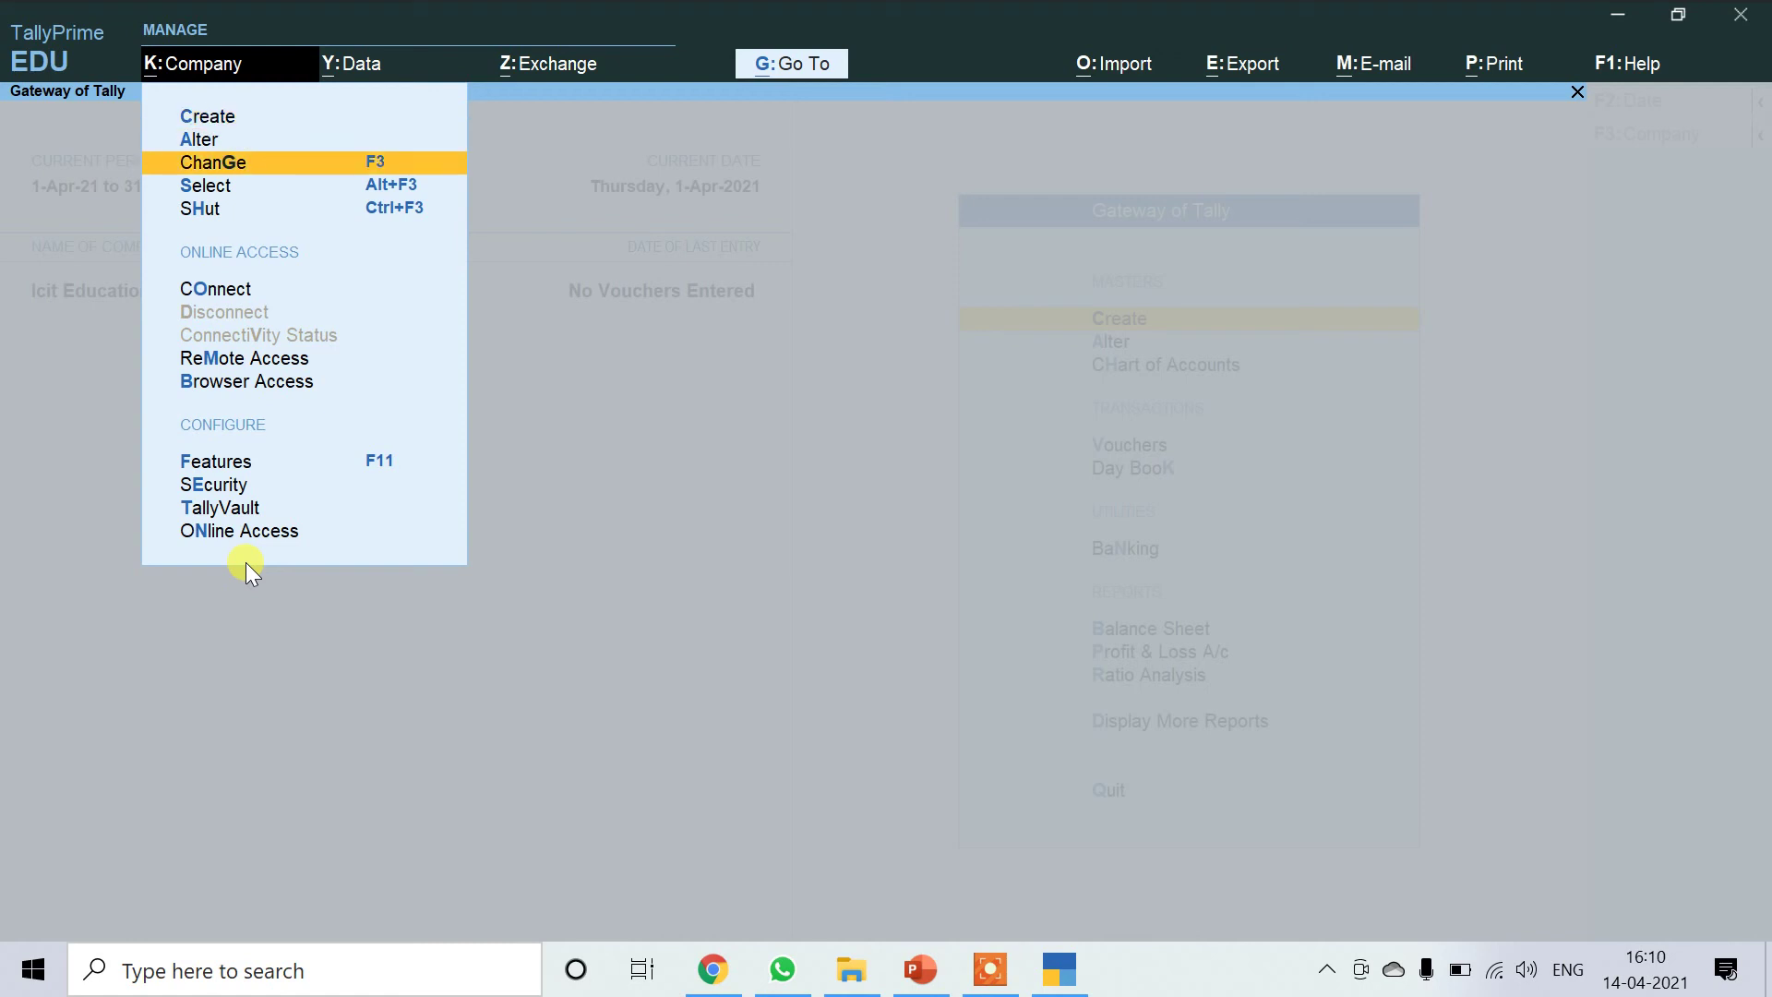
key(Down)
key(Down)
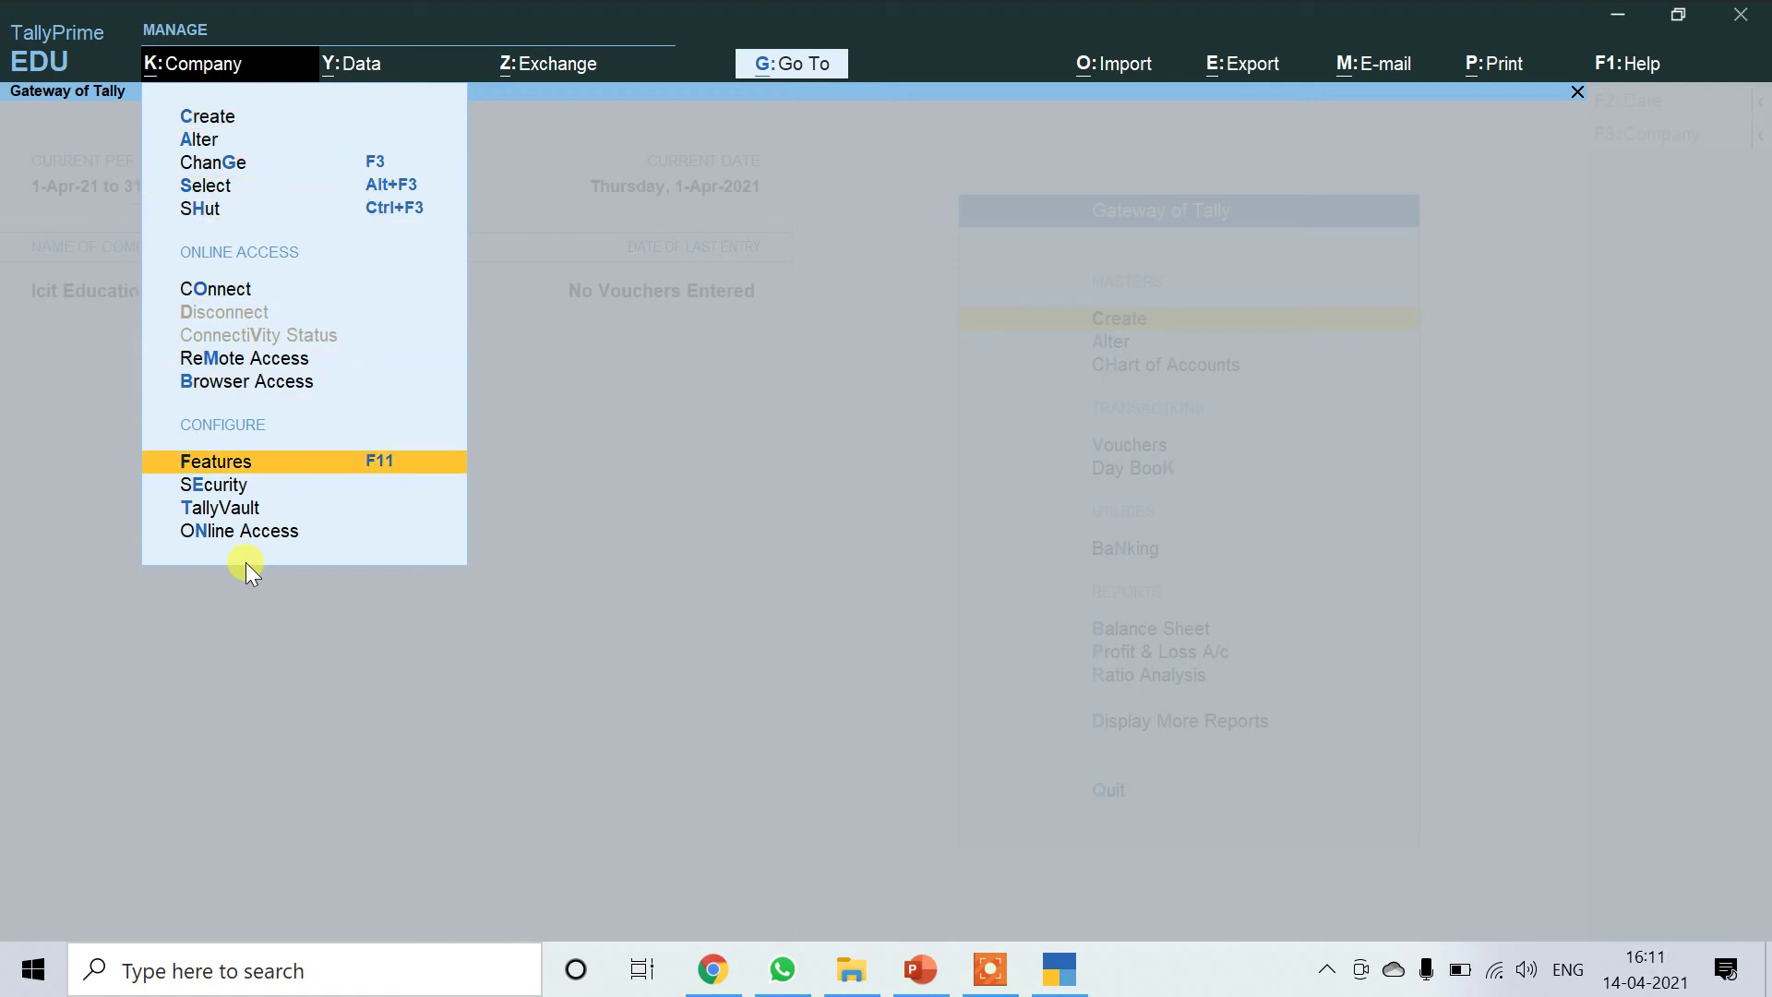
key(Down)
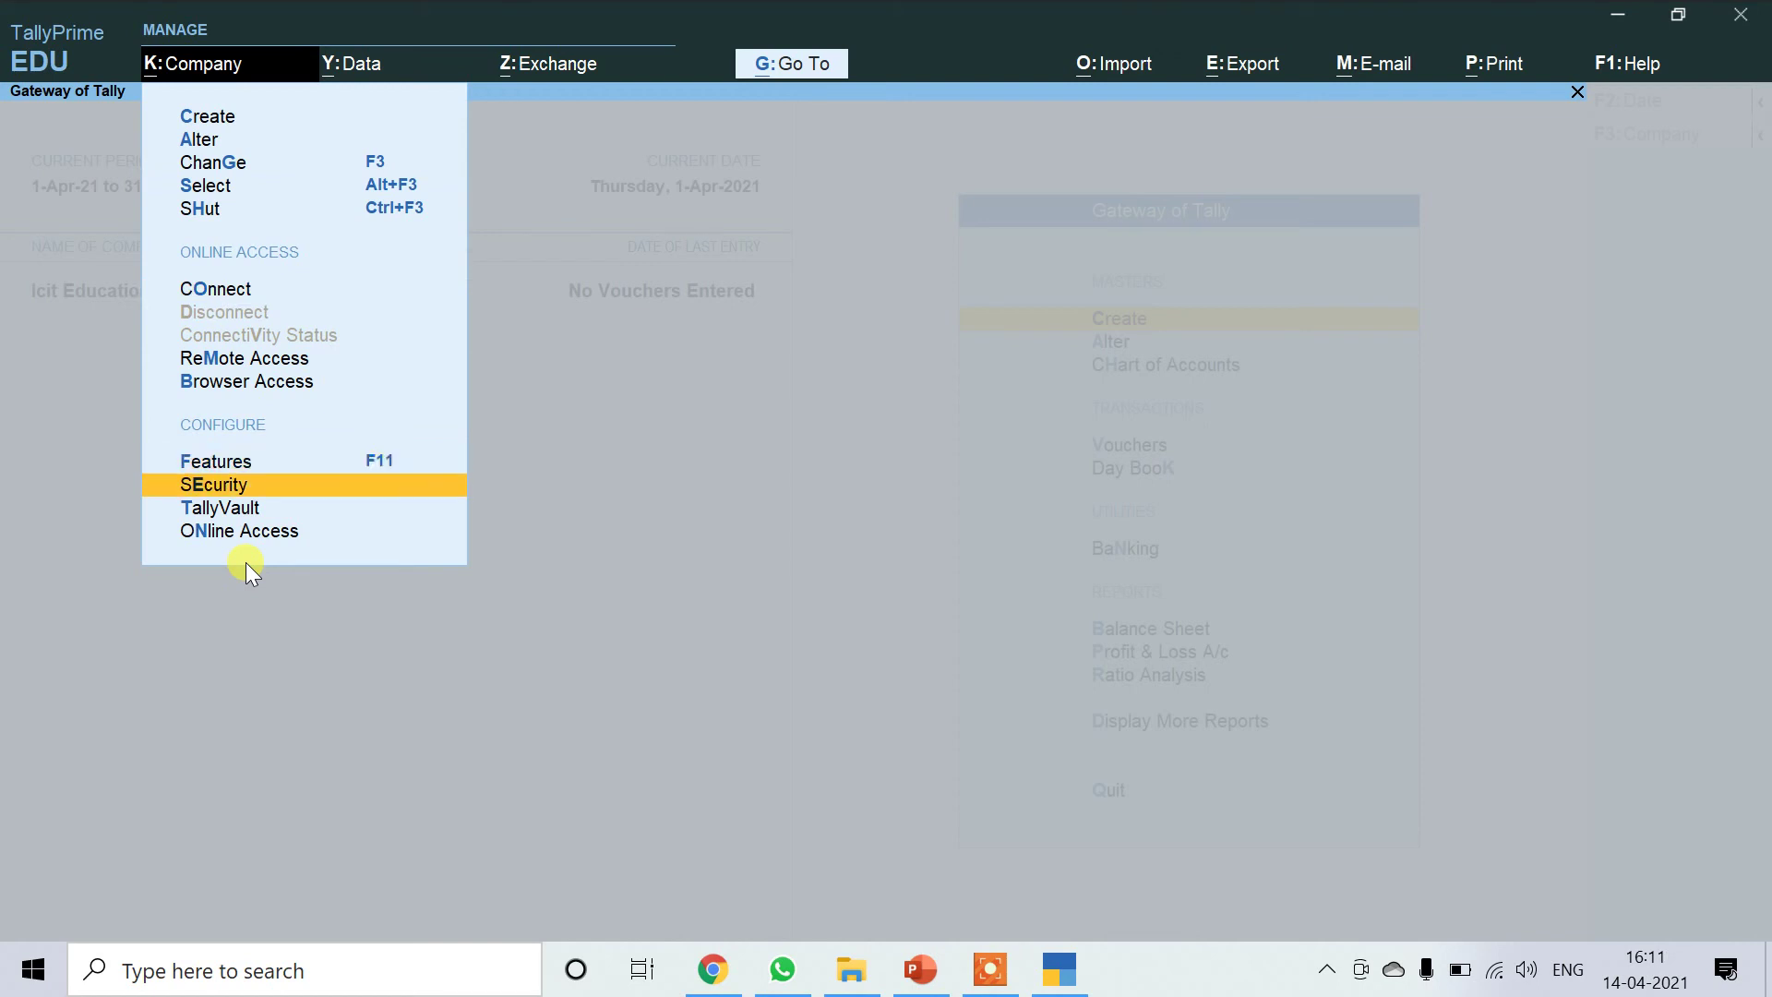
key(Return)
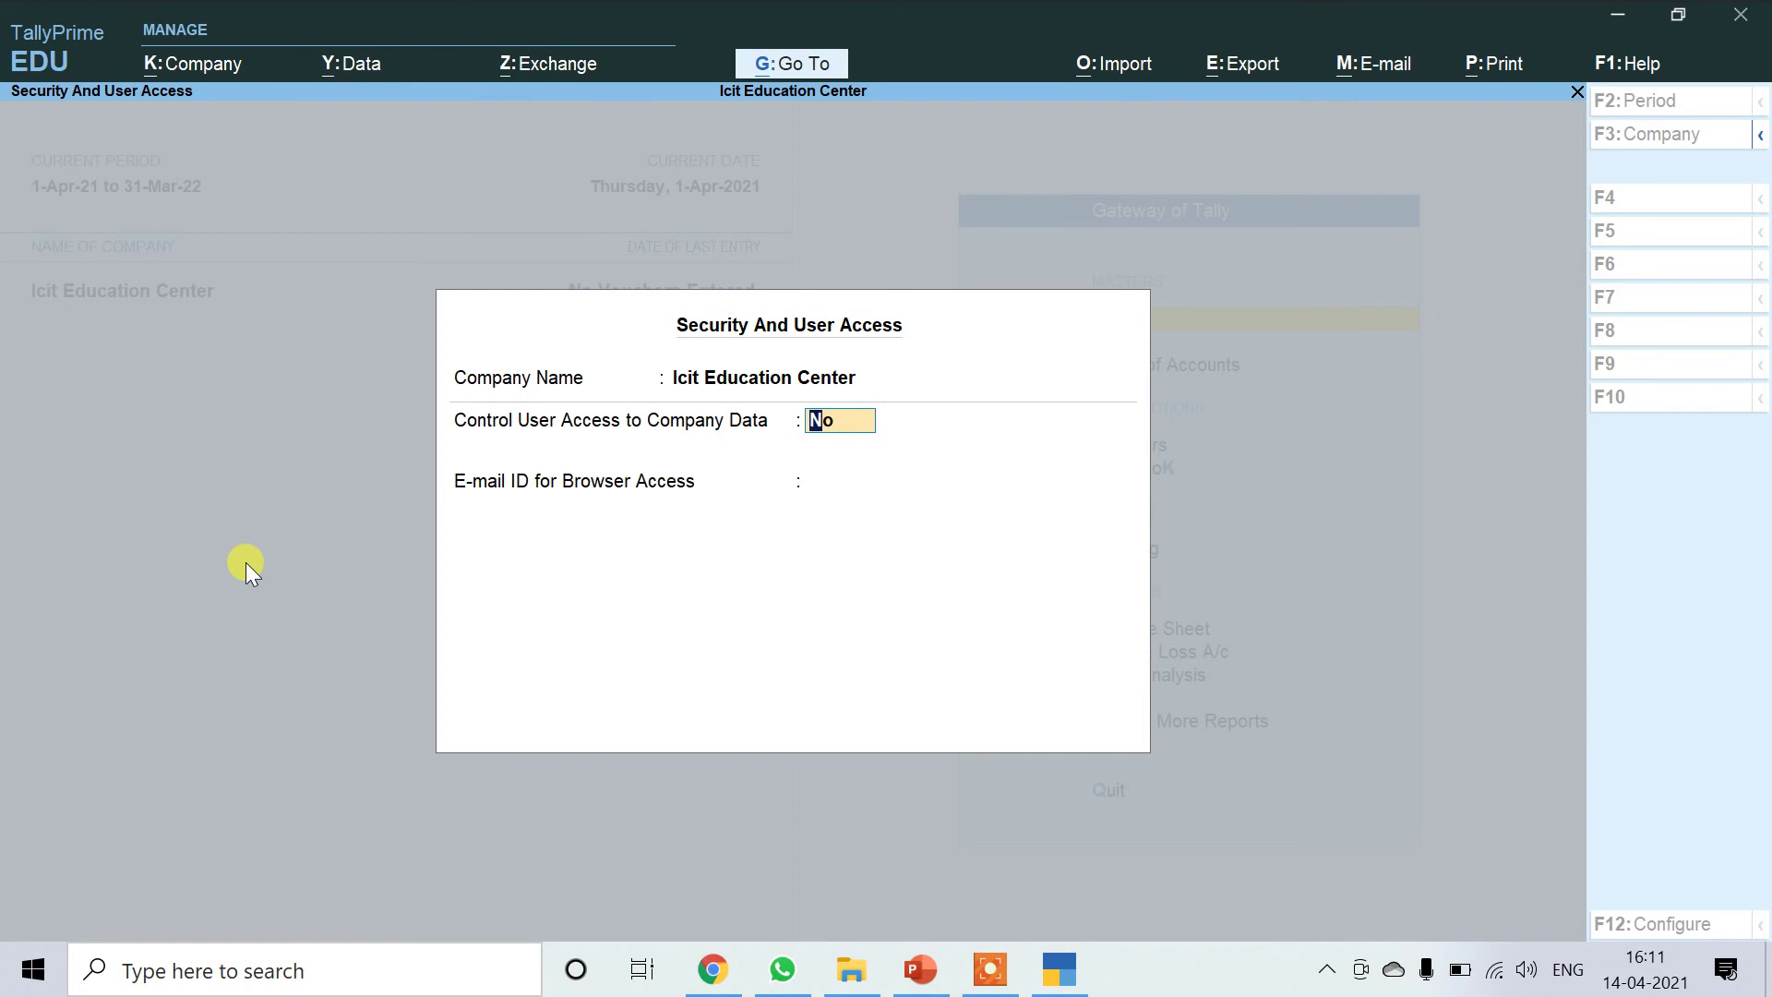
Turn on Control User Access and enter the administrator username and password, confirming the password.
text(y)
key(Return)
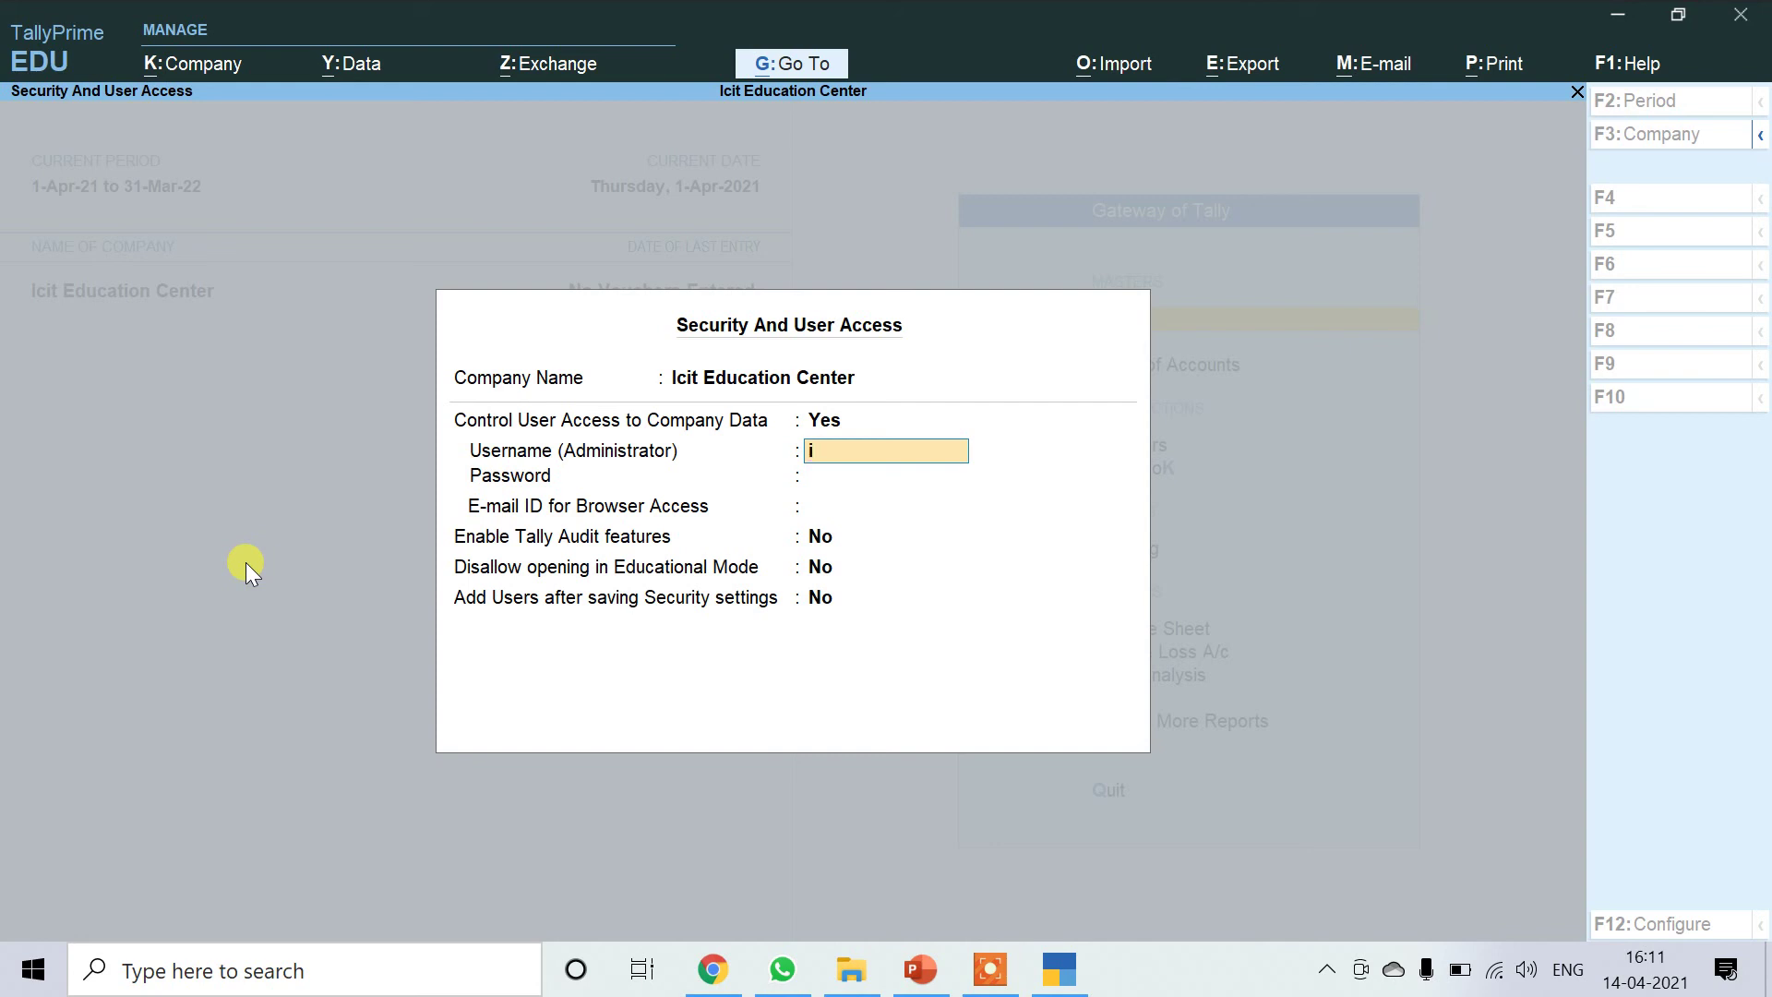
text(icit)
key(Return)
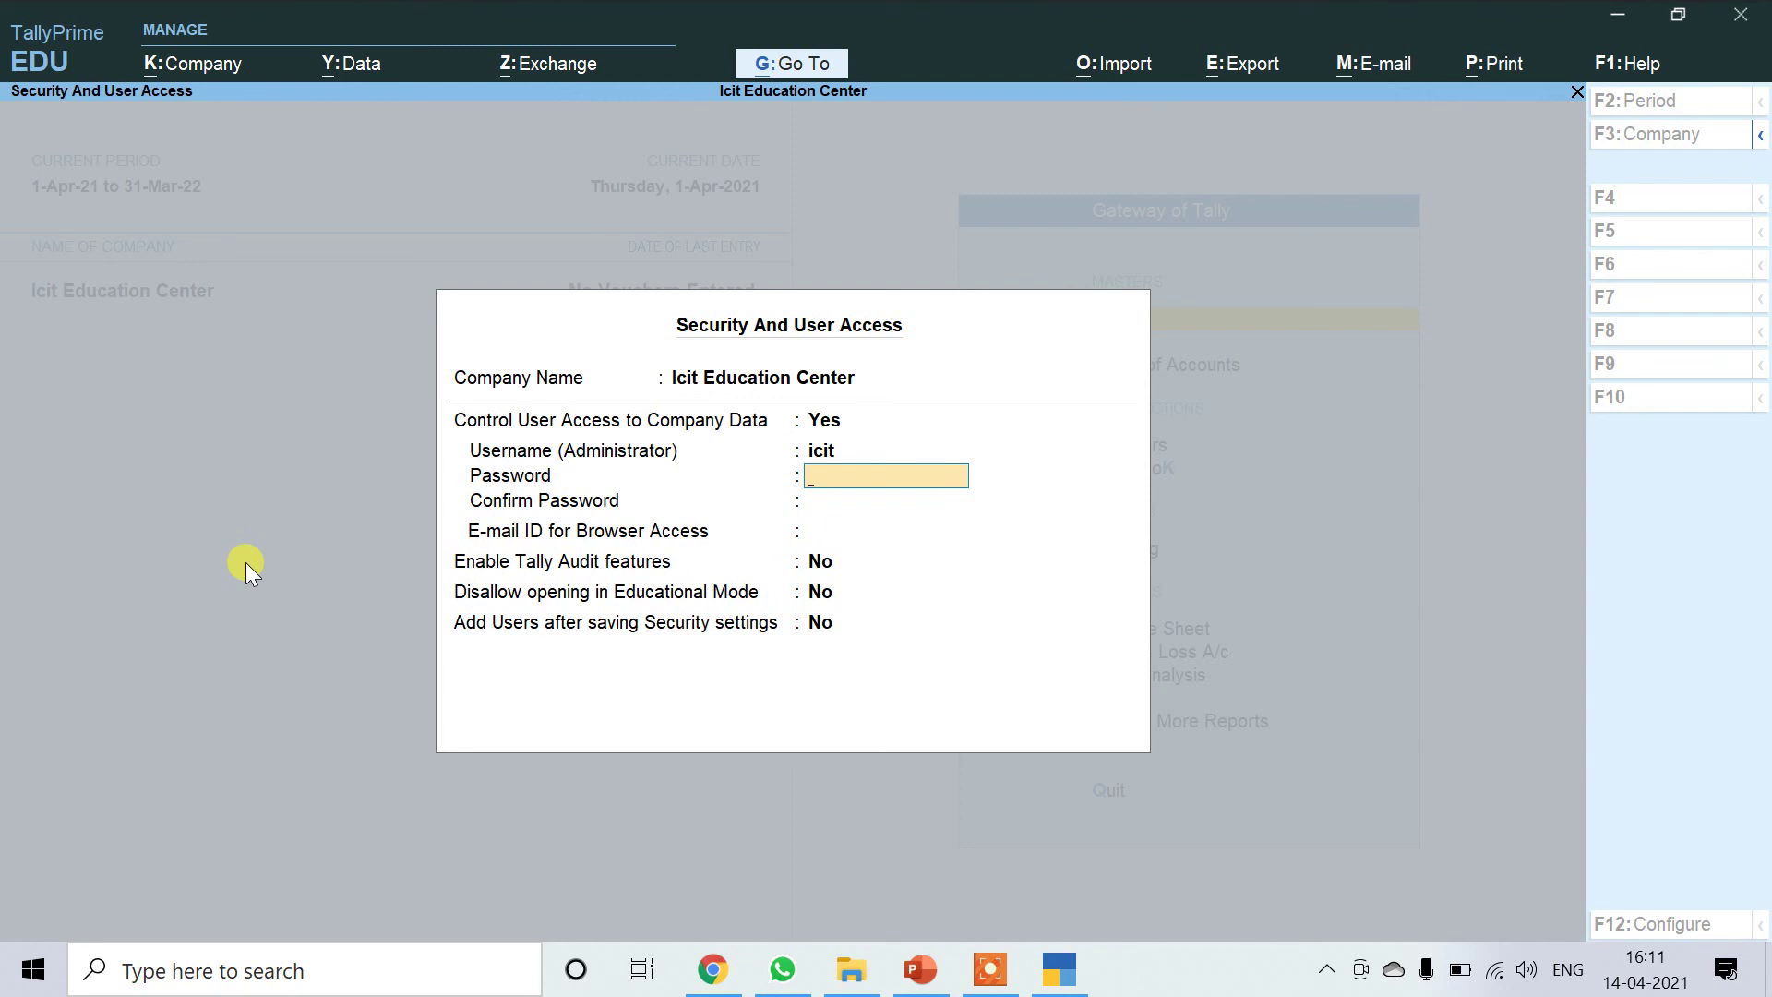
key(Return)
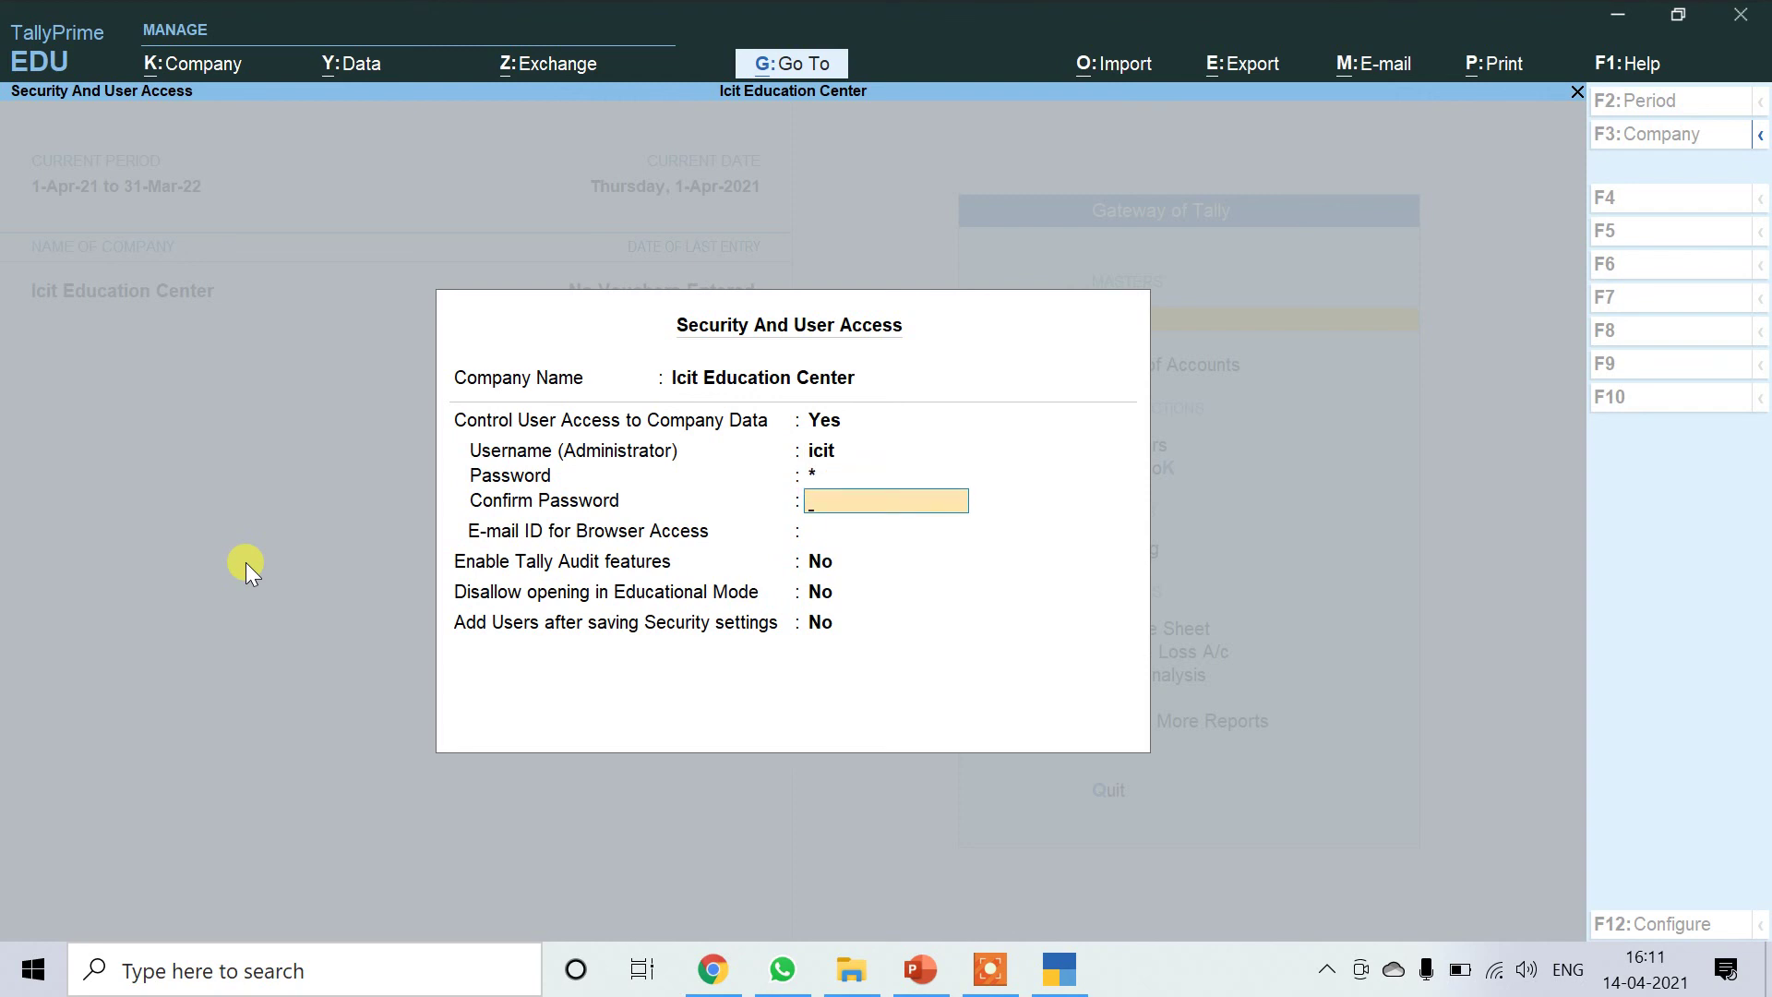
key(Return)
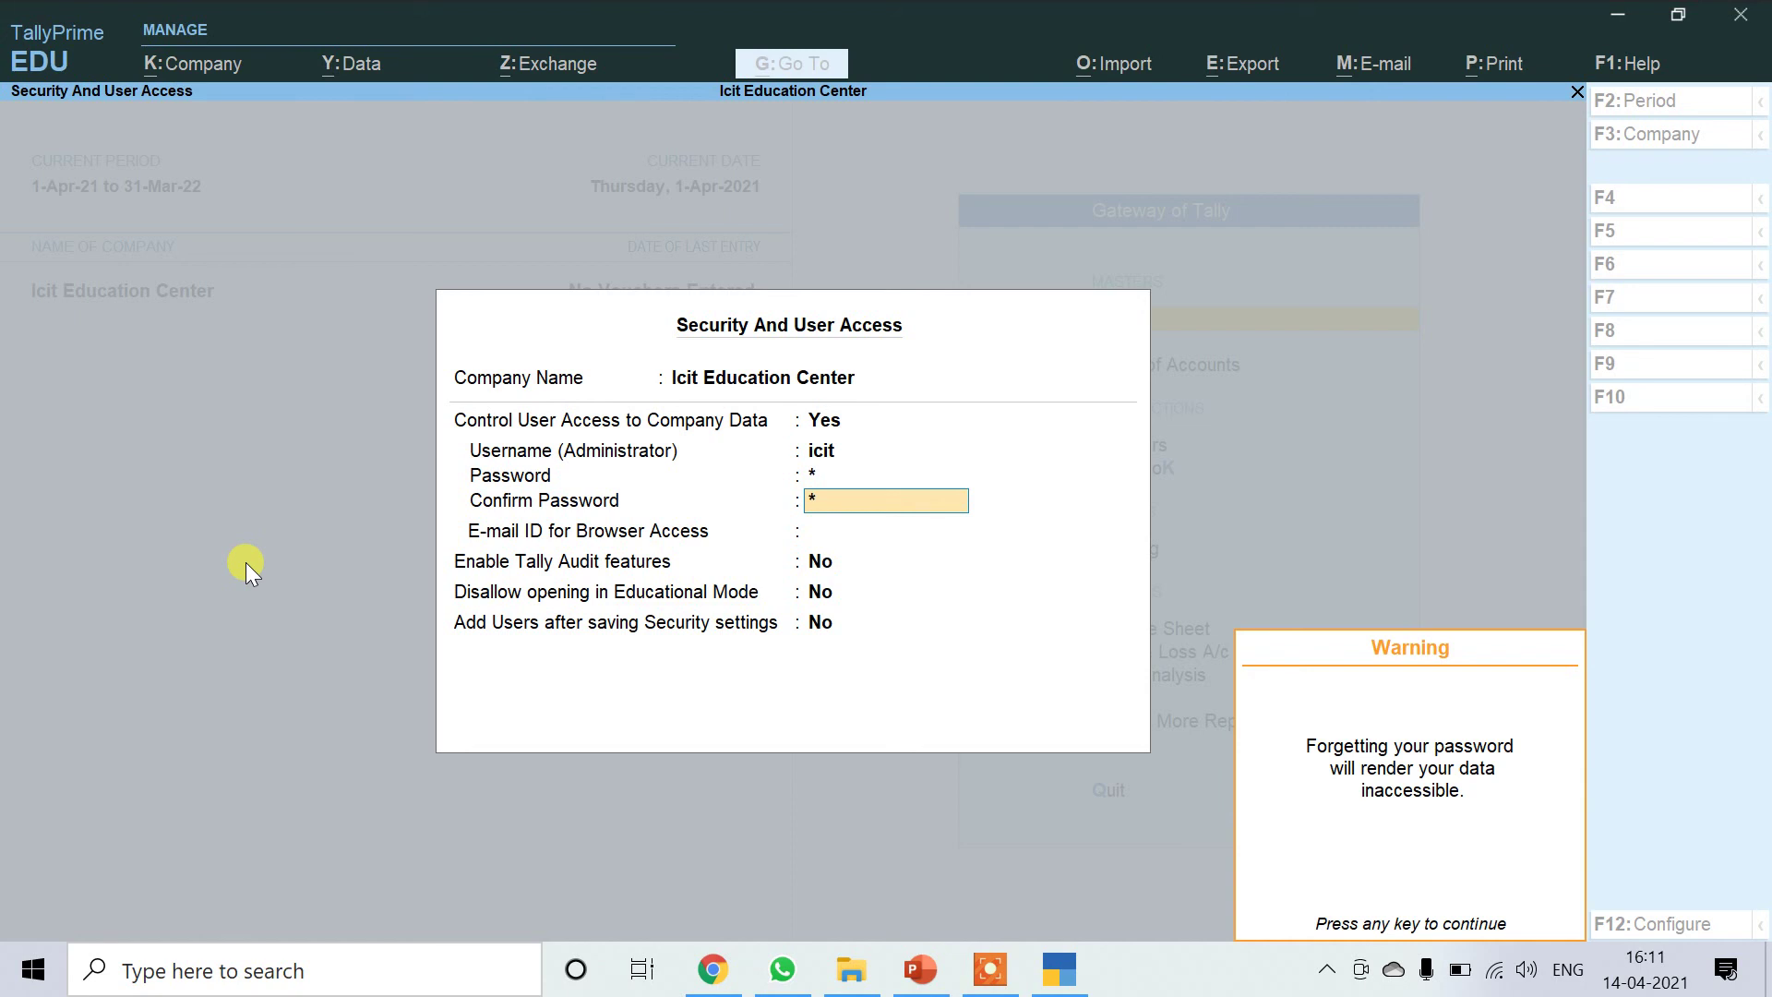
key(Return)
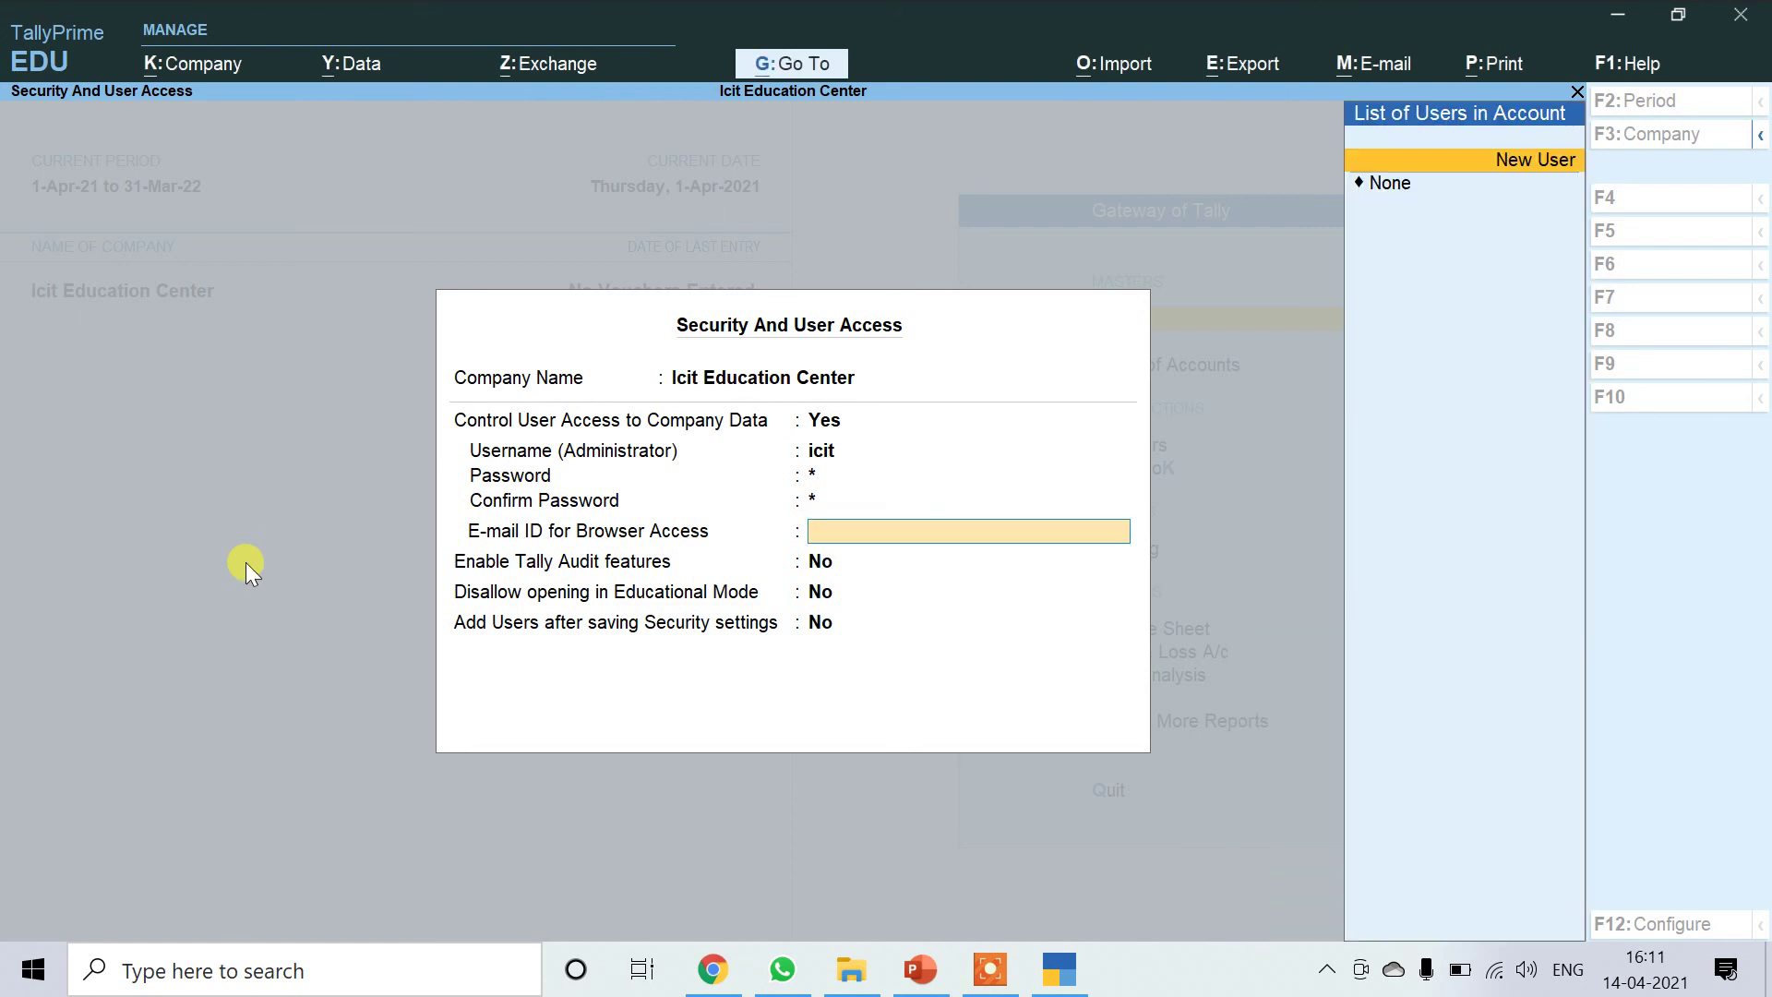
Set browser-access e-mail to None, leave Tally Audit off, allow Educational Mode, and save.
key(Down)
key(Return)
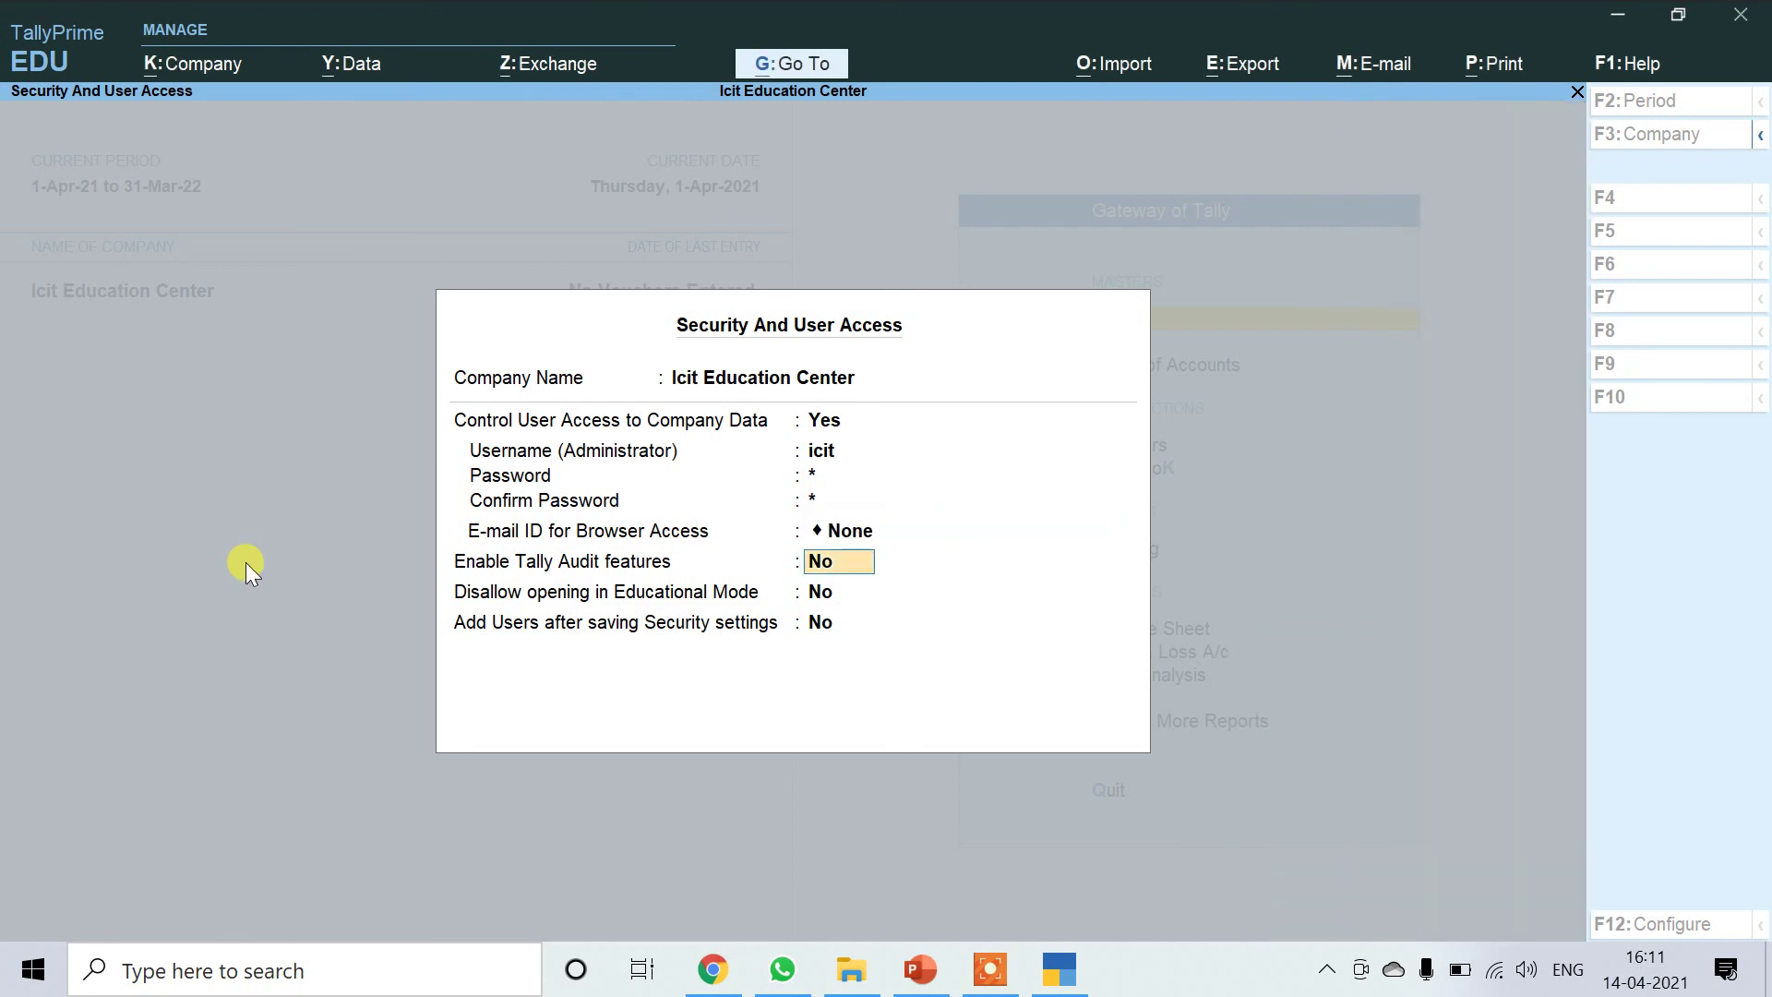
key(Return)
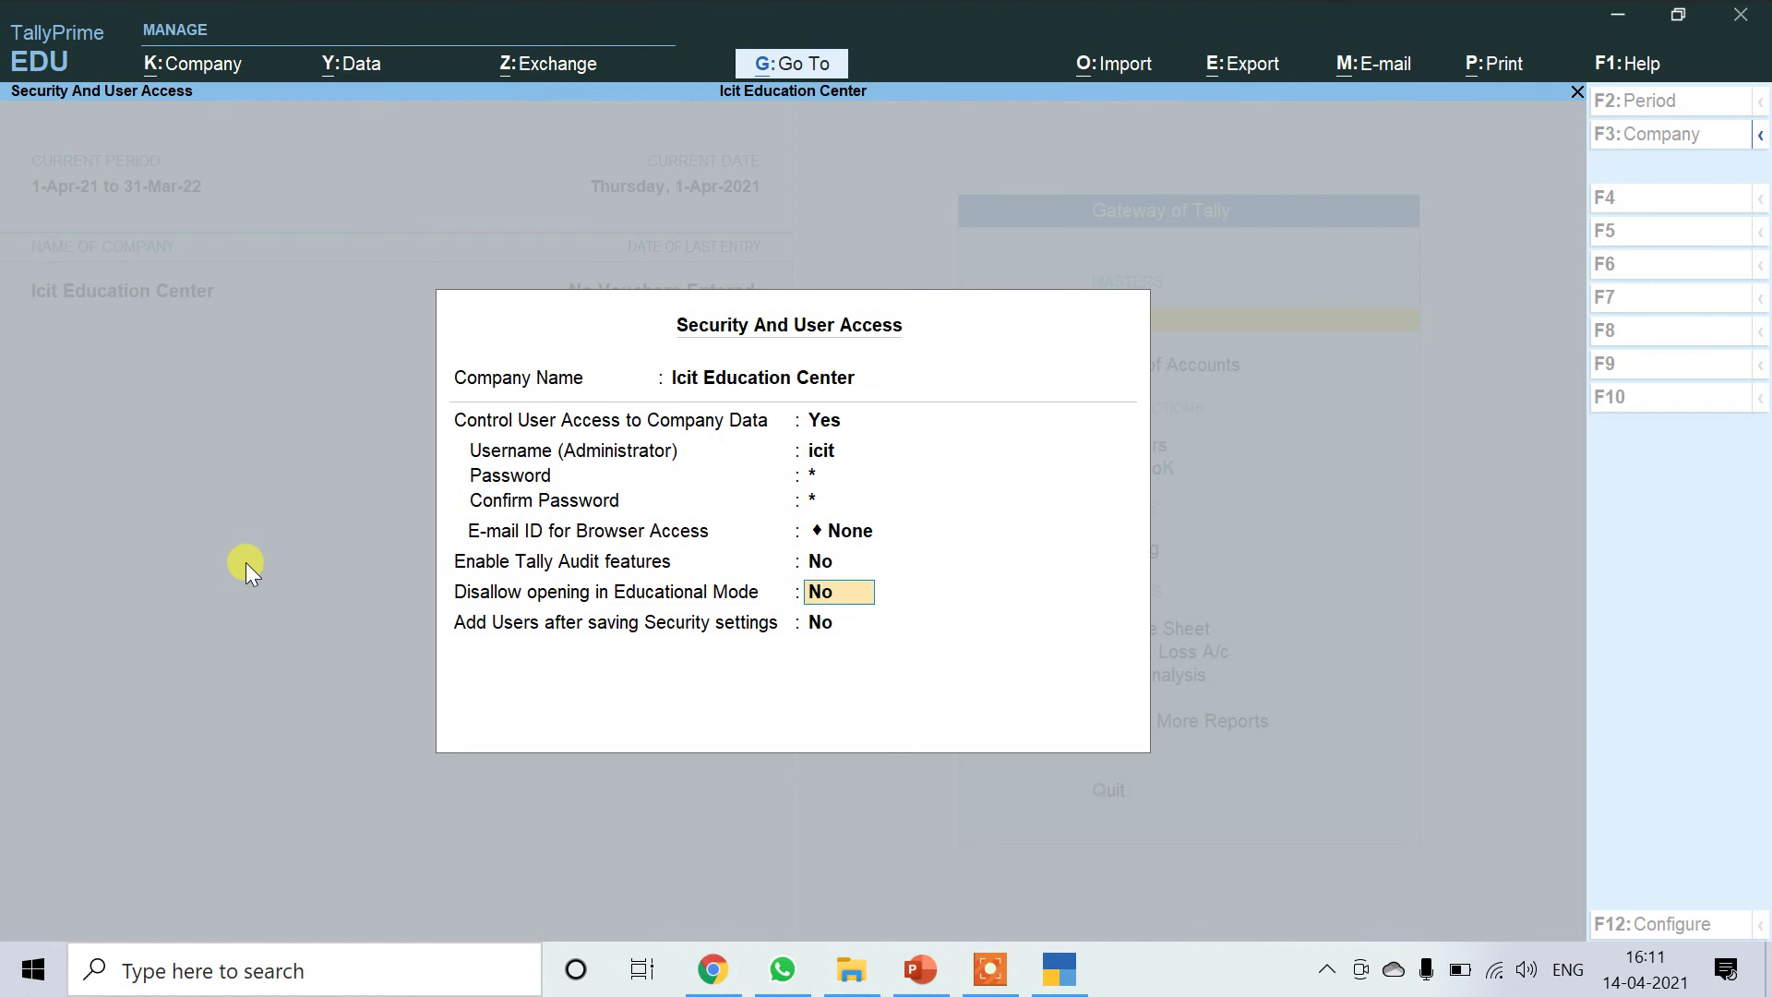
key(Return)
key(Return)
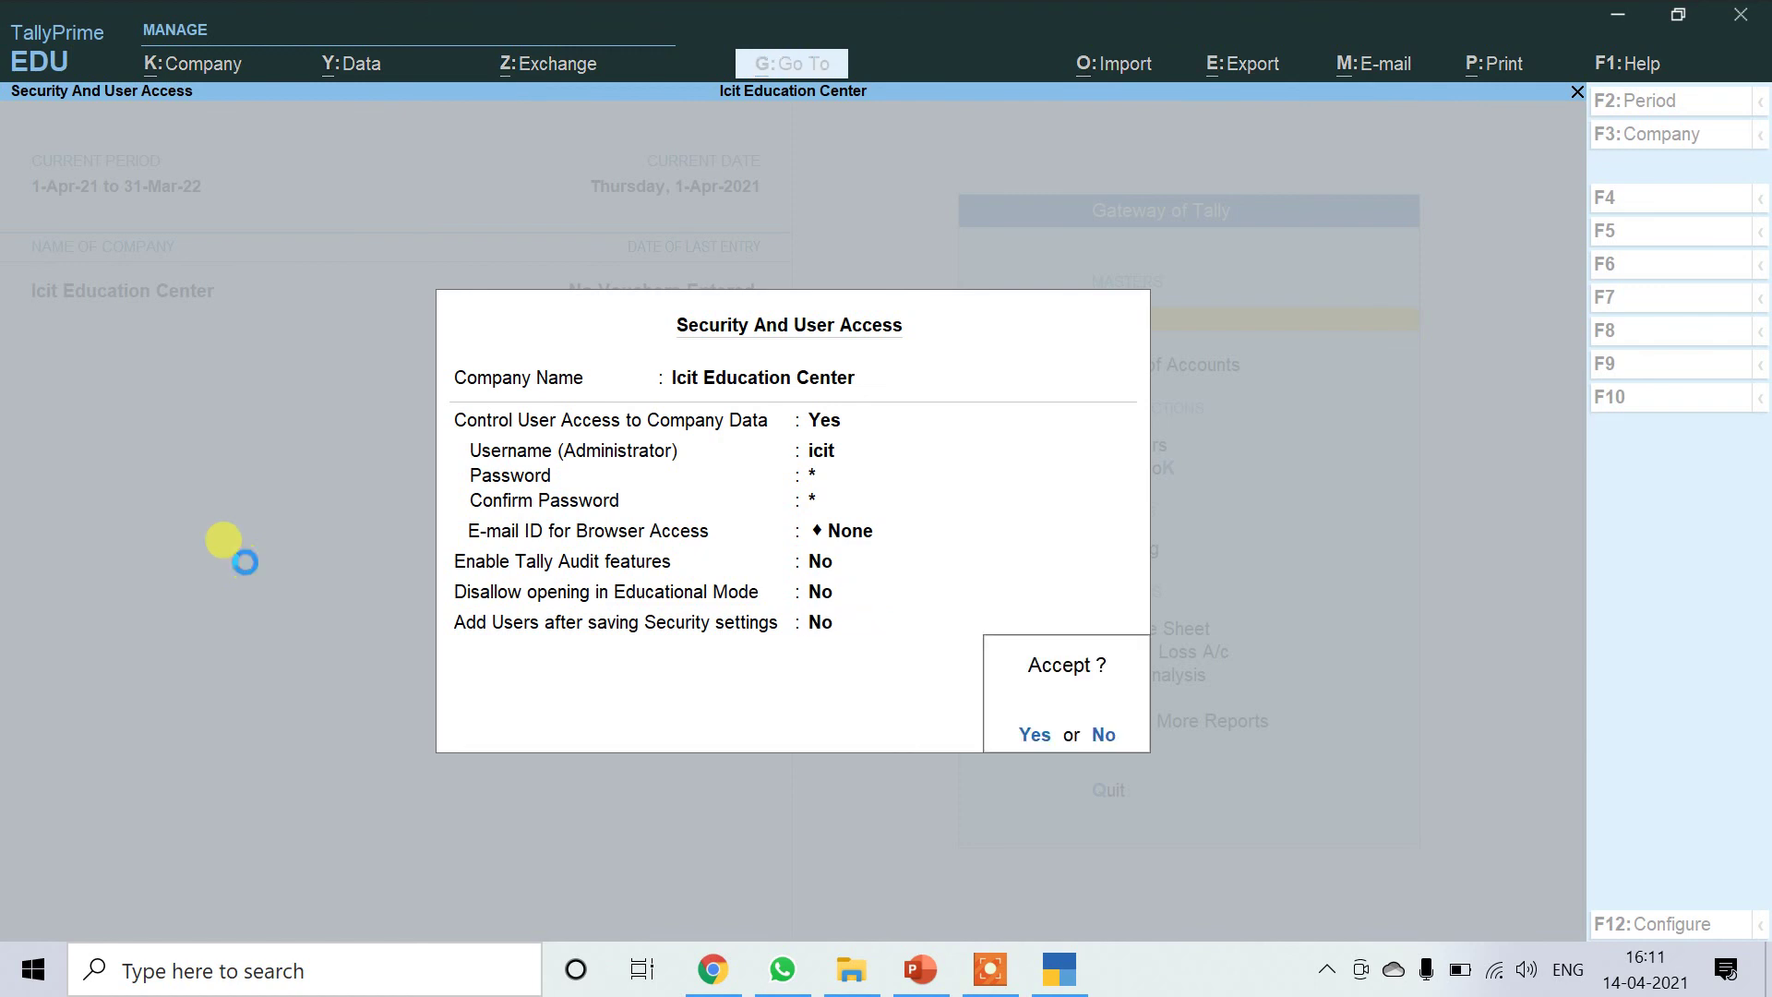
key(Return)
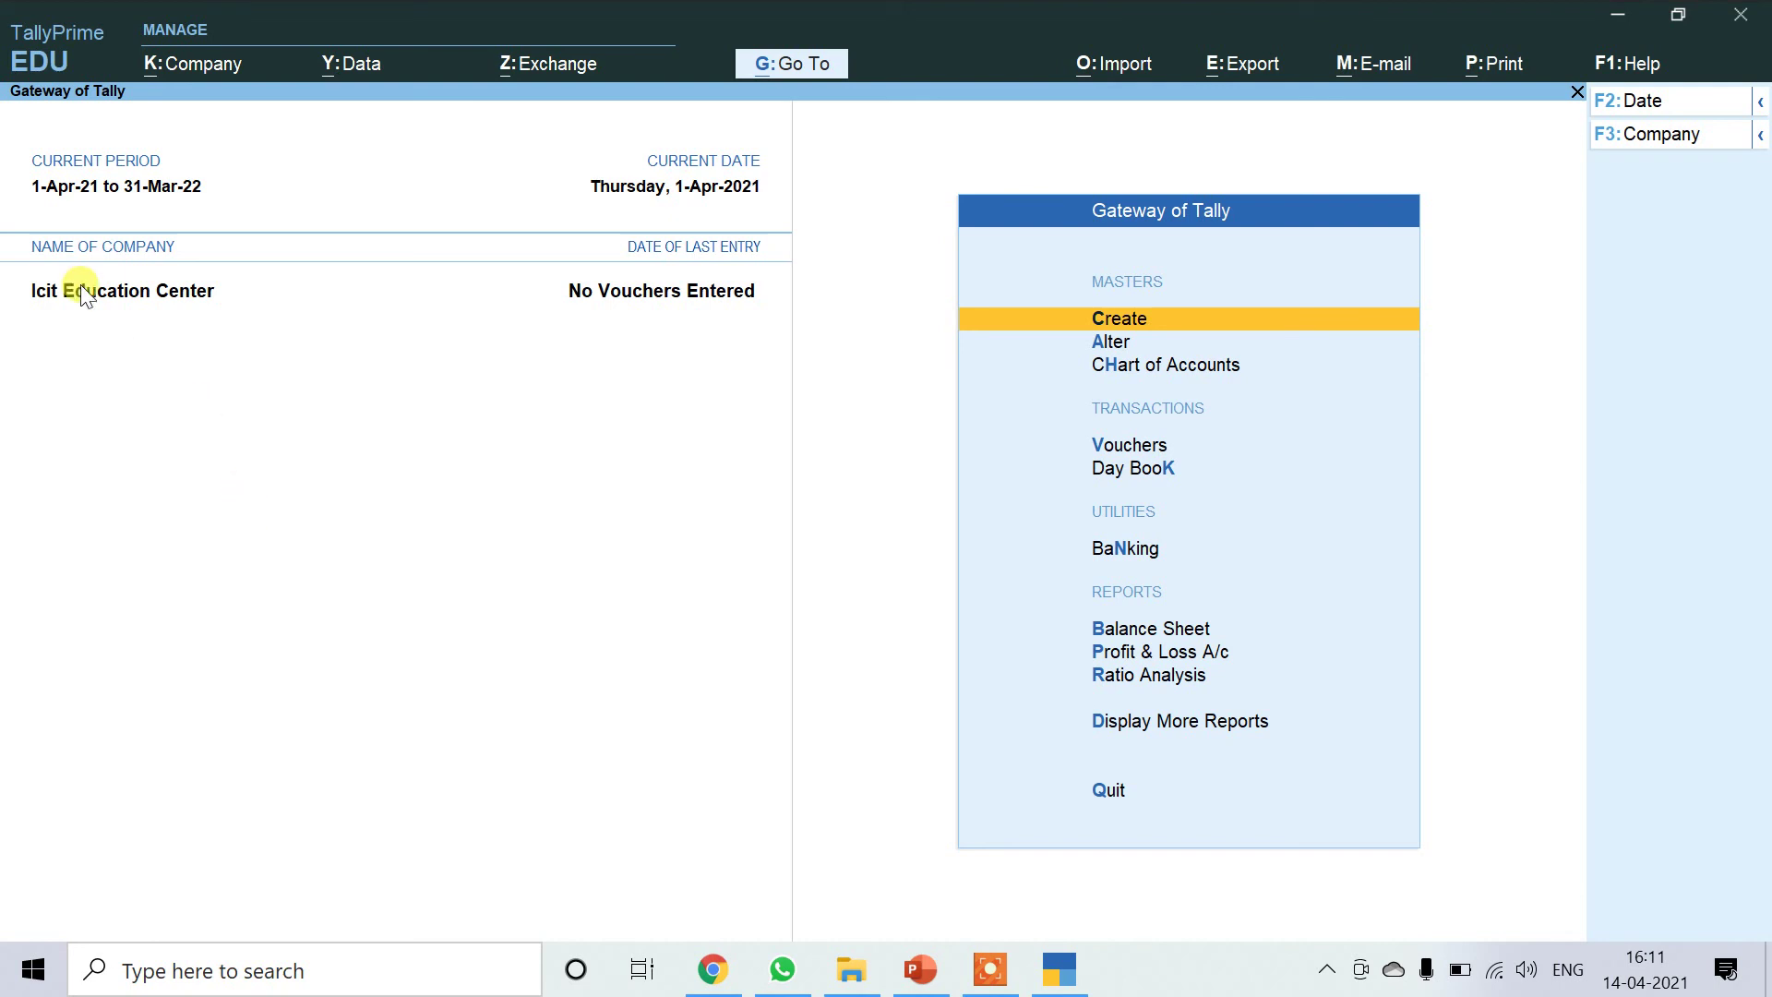
Shut the Icit Education Center company.
click(175, 62)
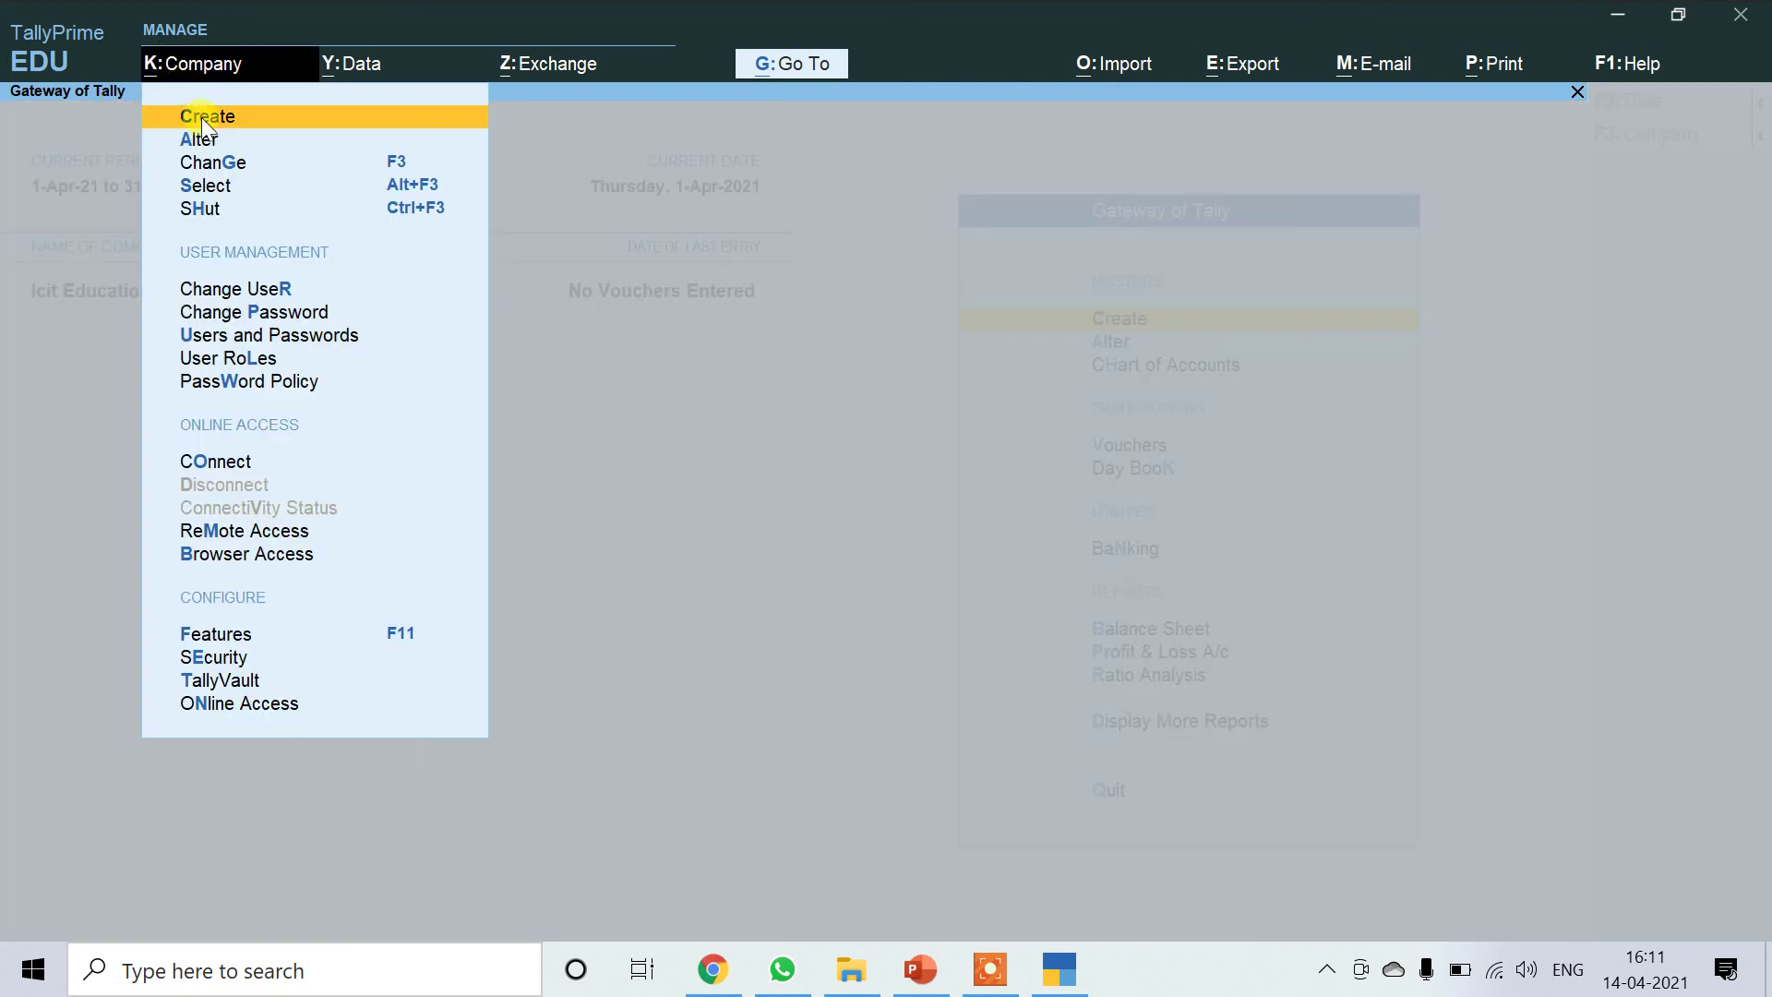
click(210, 205)
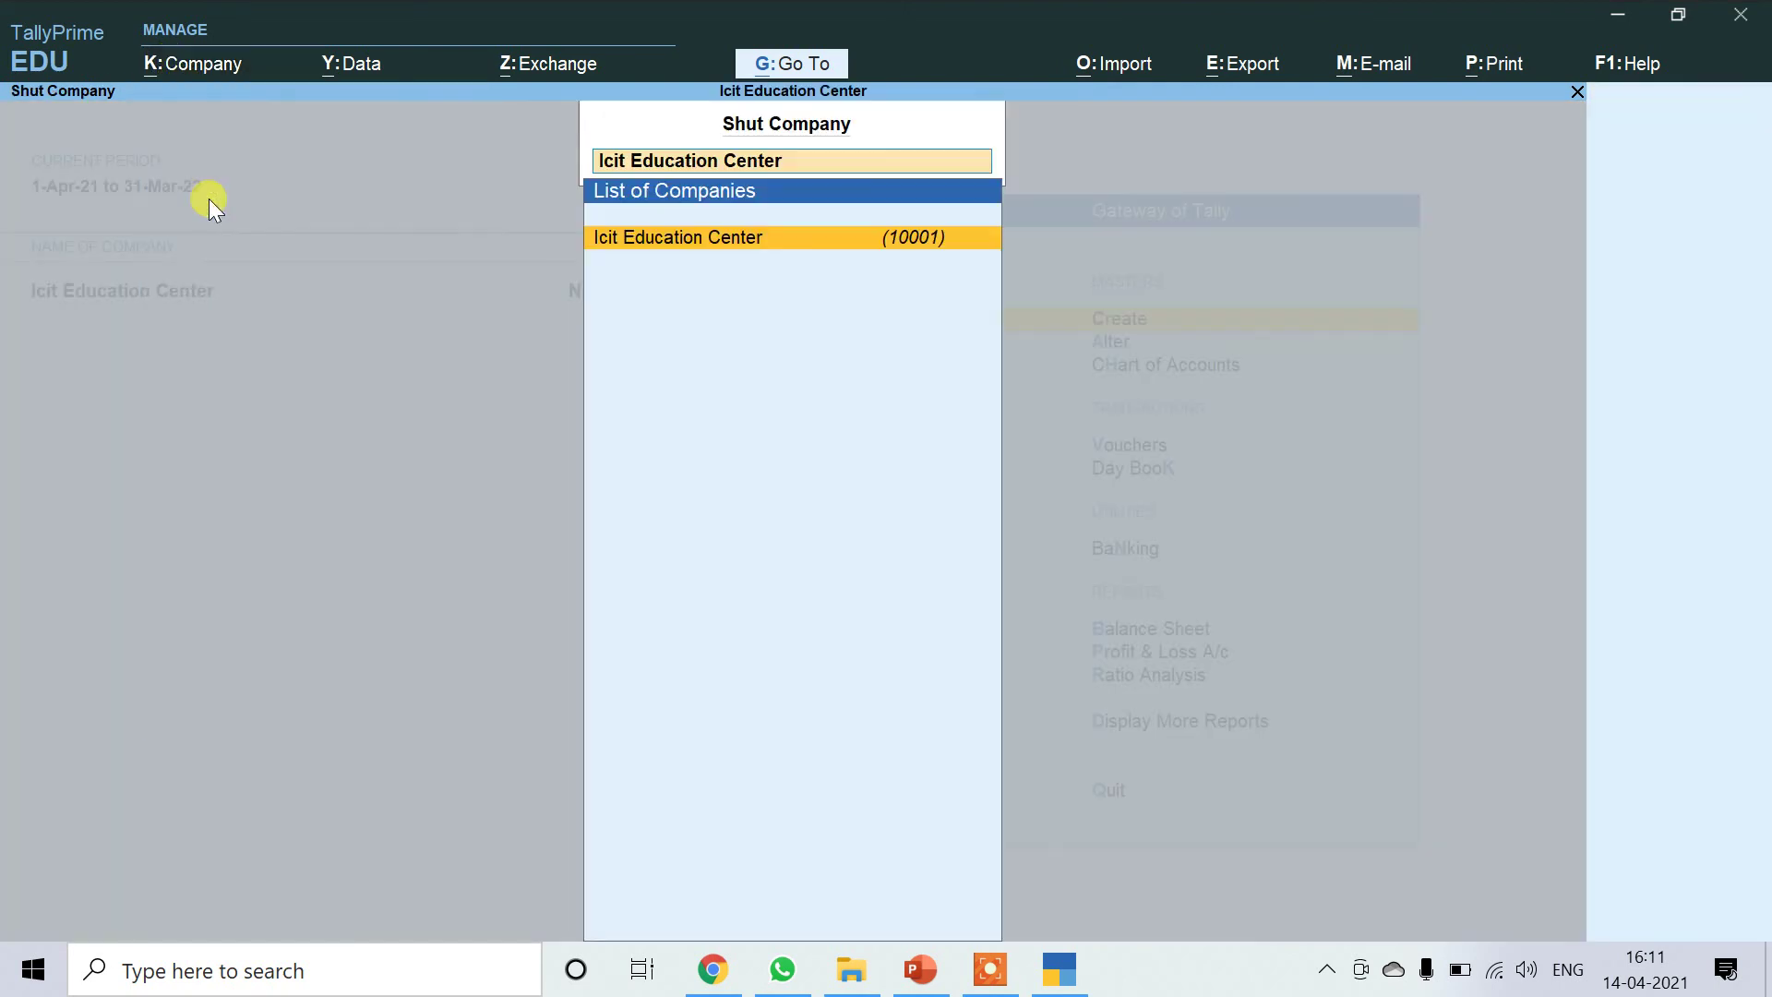
click(661, 243)
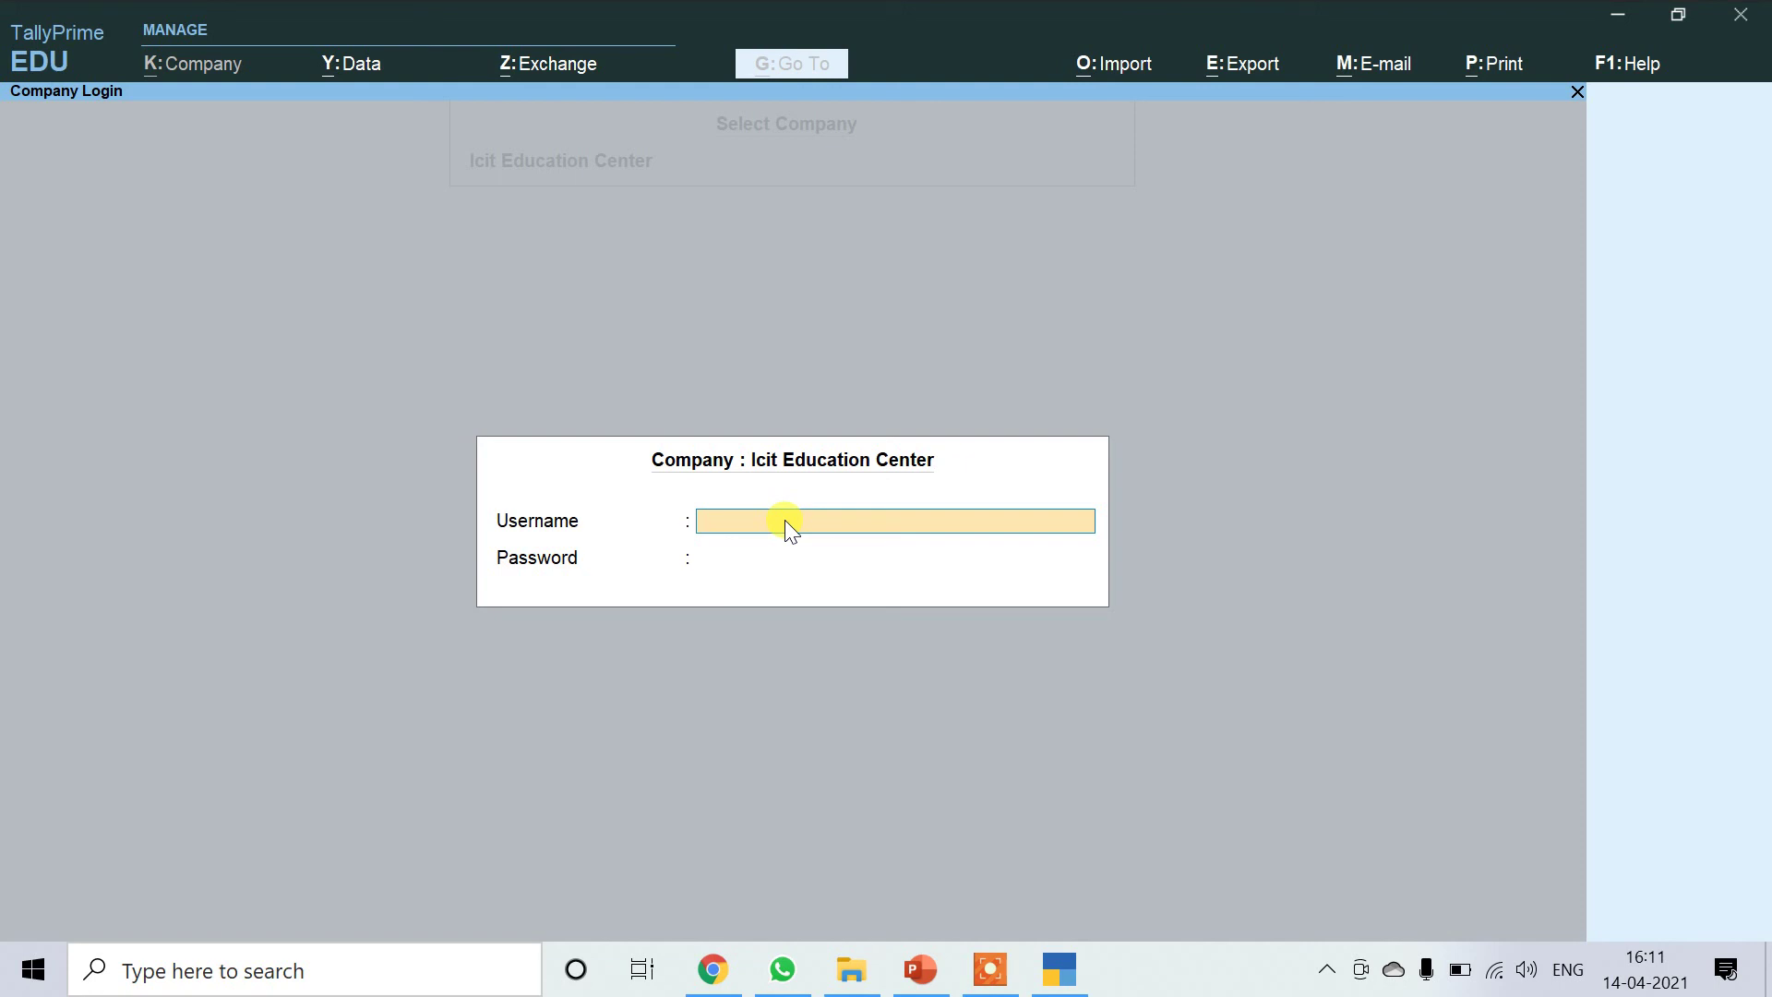
Log back into Icit Education Center with the administrator username and password.
text(icit)
key(Return)
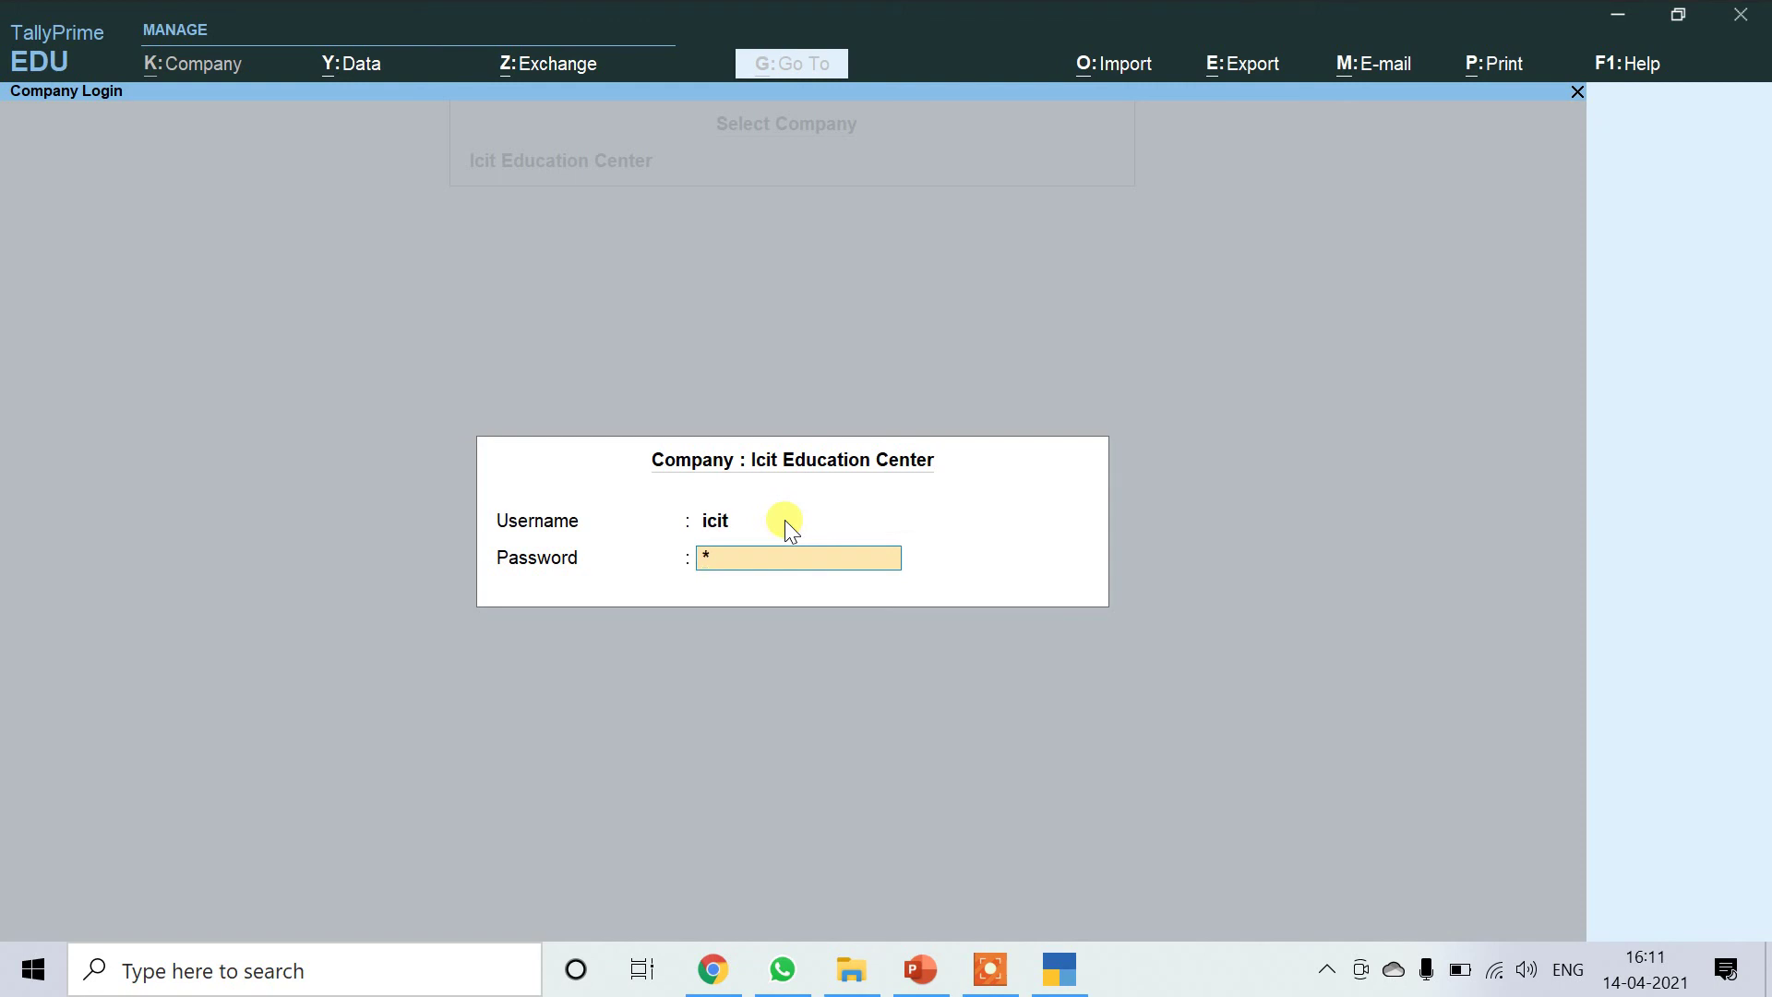
key(Return)
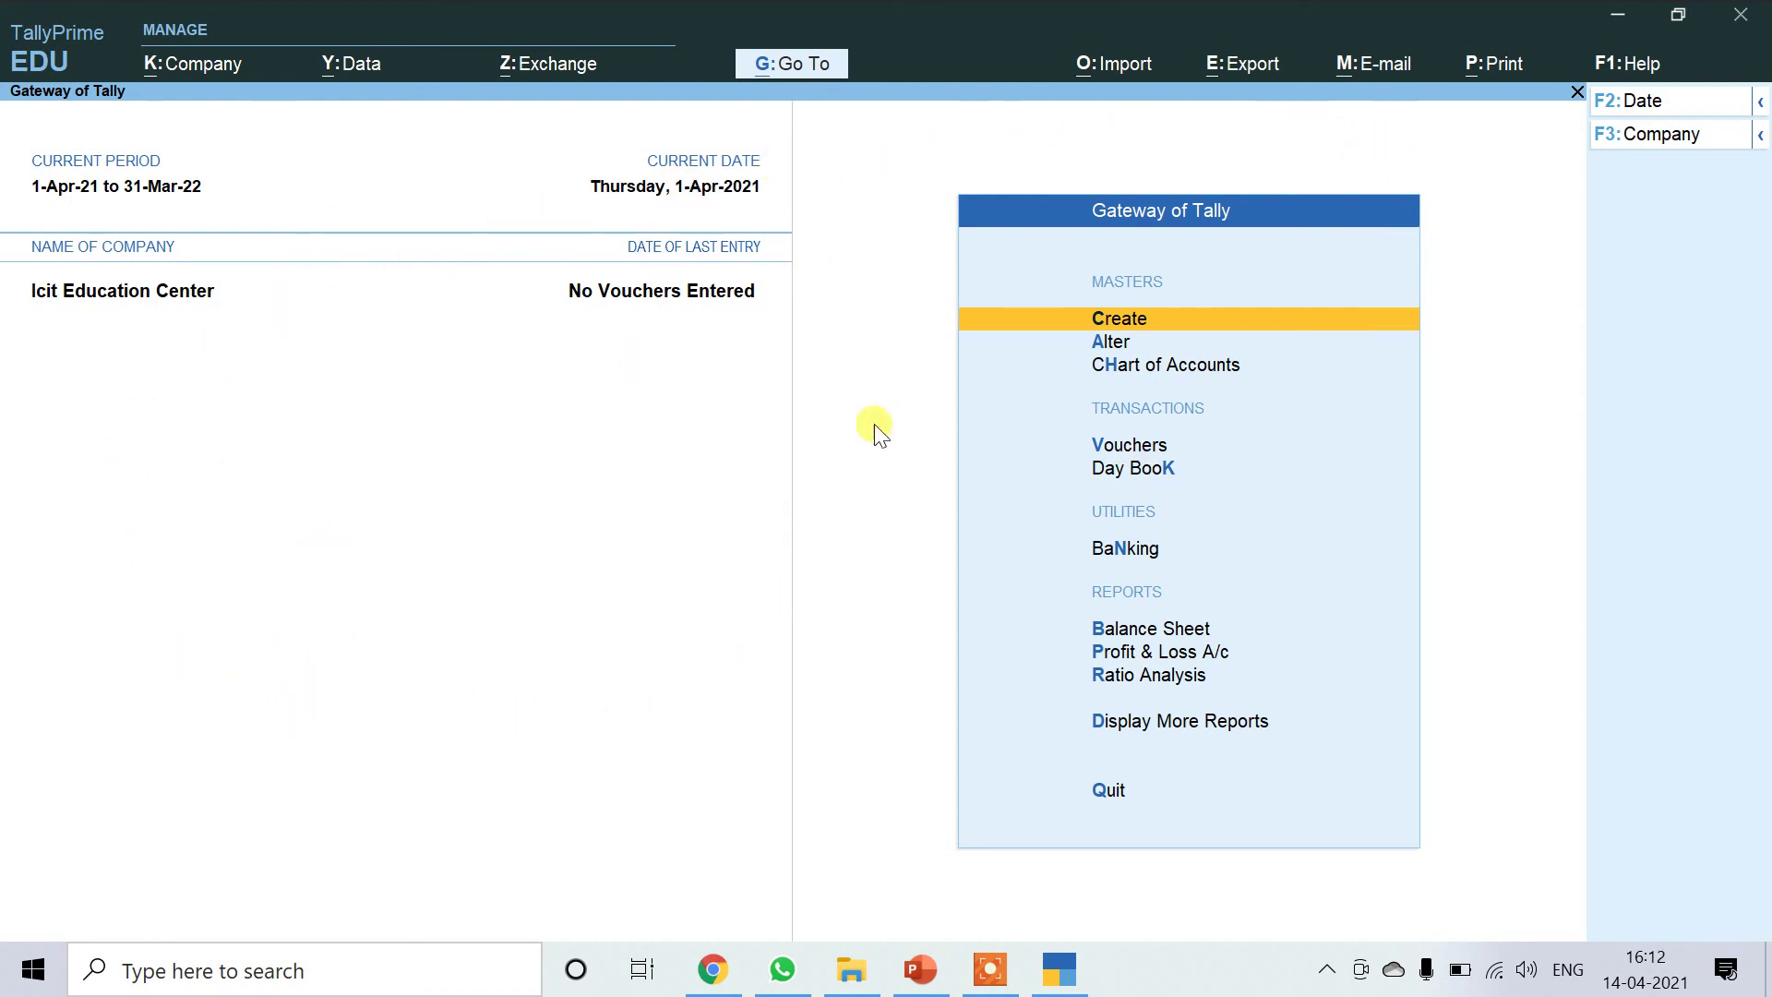
click(202, 62)
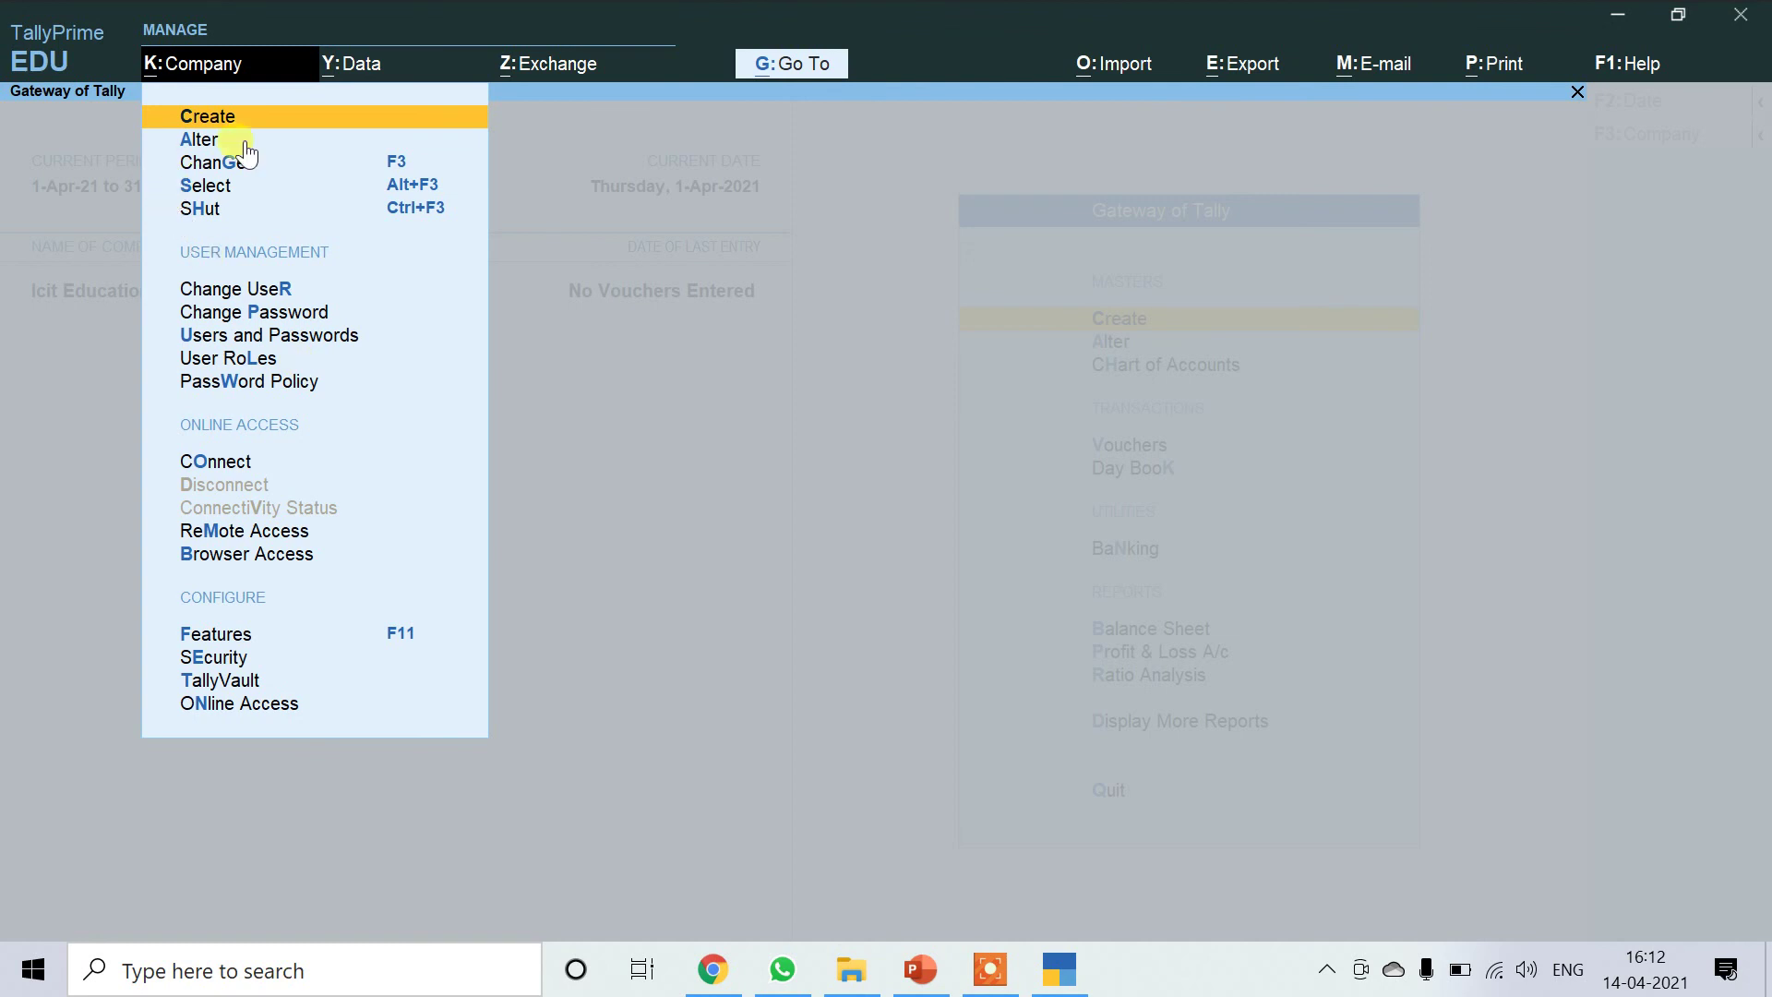
click(707, 368)
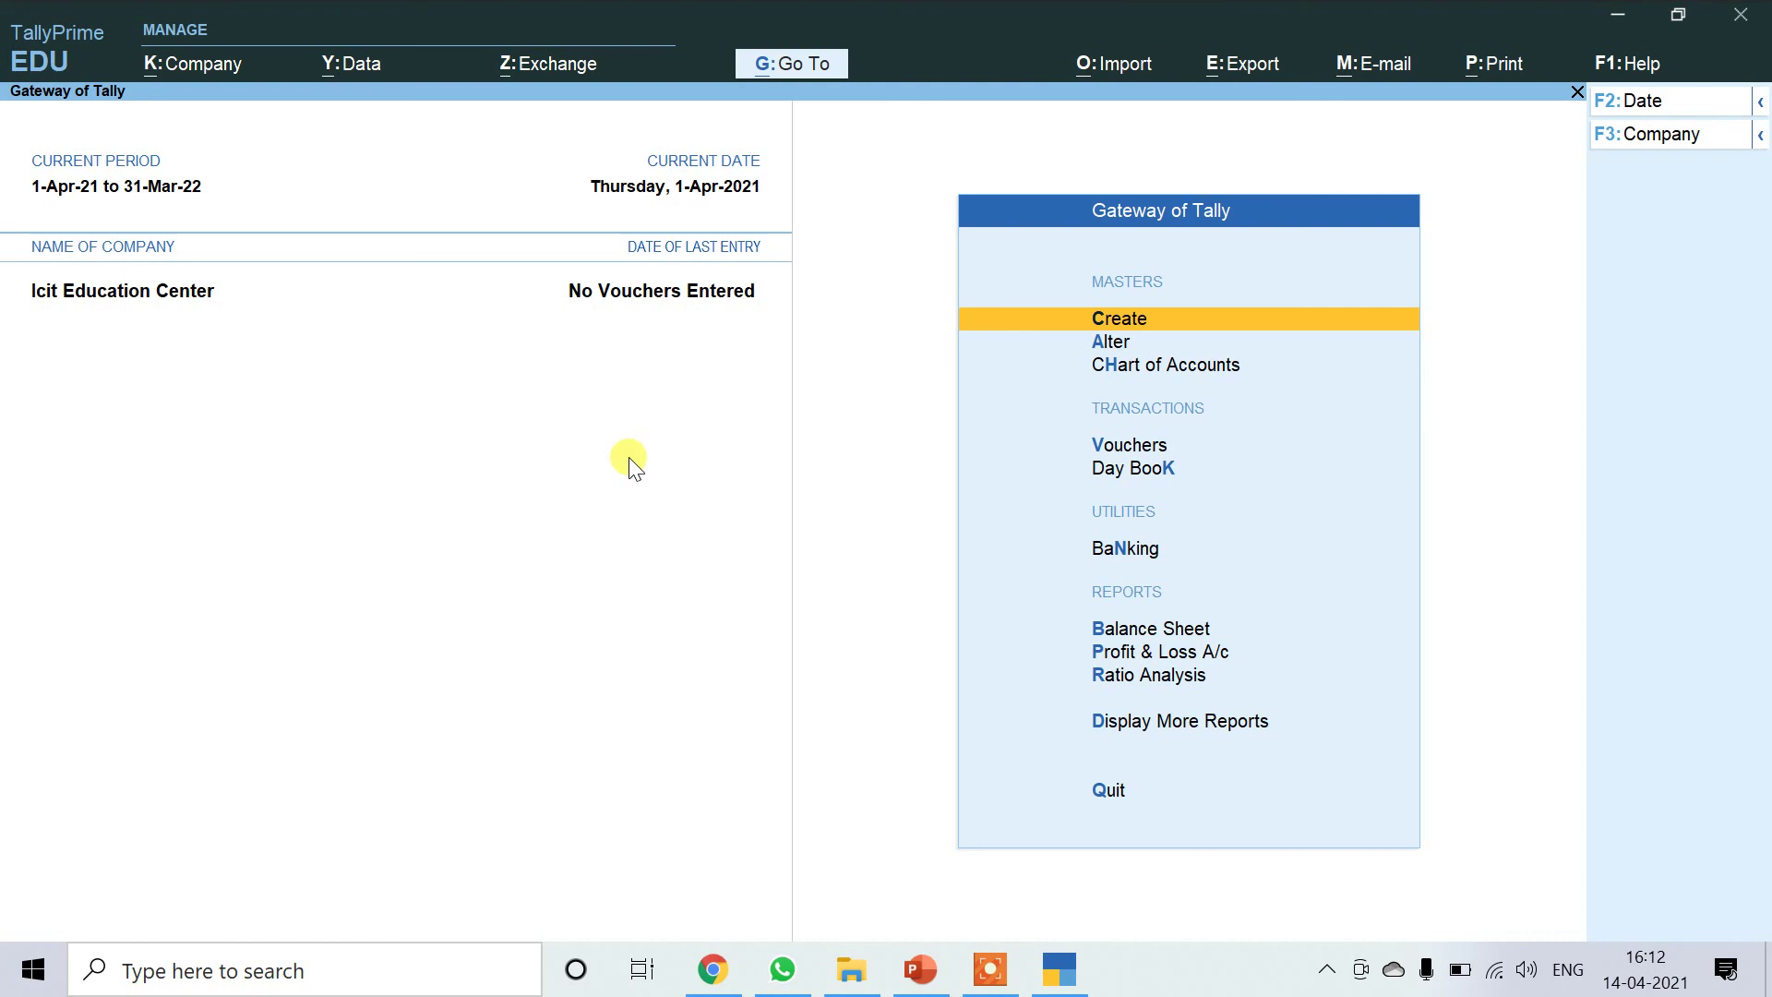
key(Down)
key(Down)
key(Down)
key(Up)
key(Up)
key(Up)
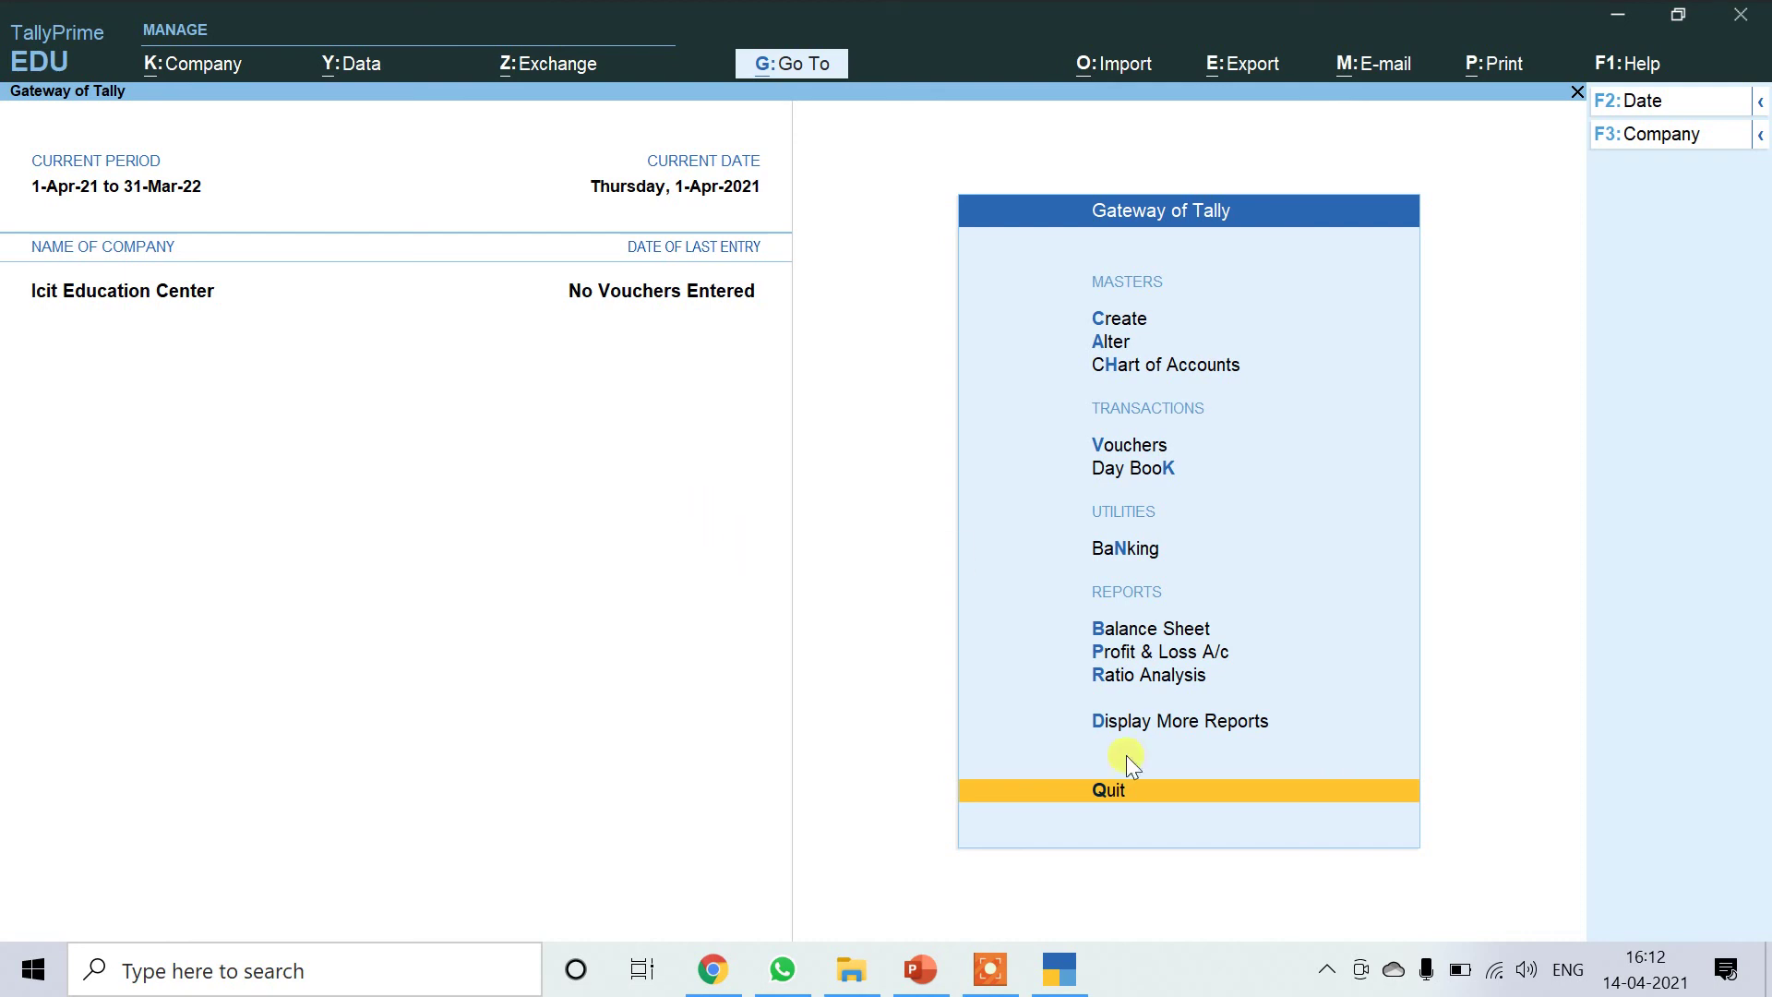
click(993, 976)
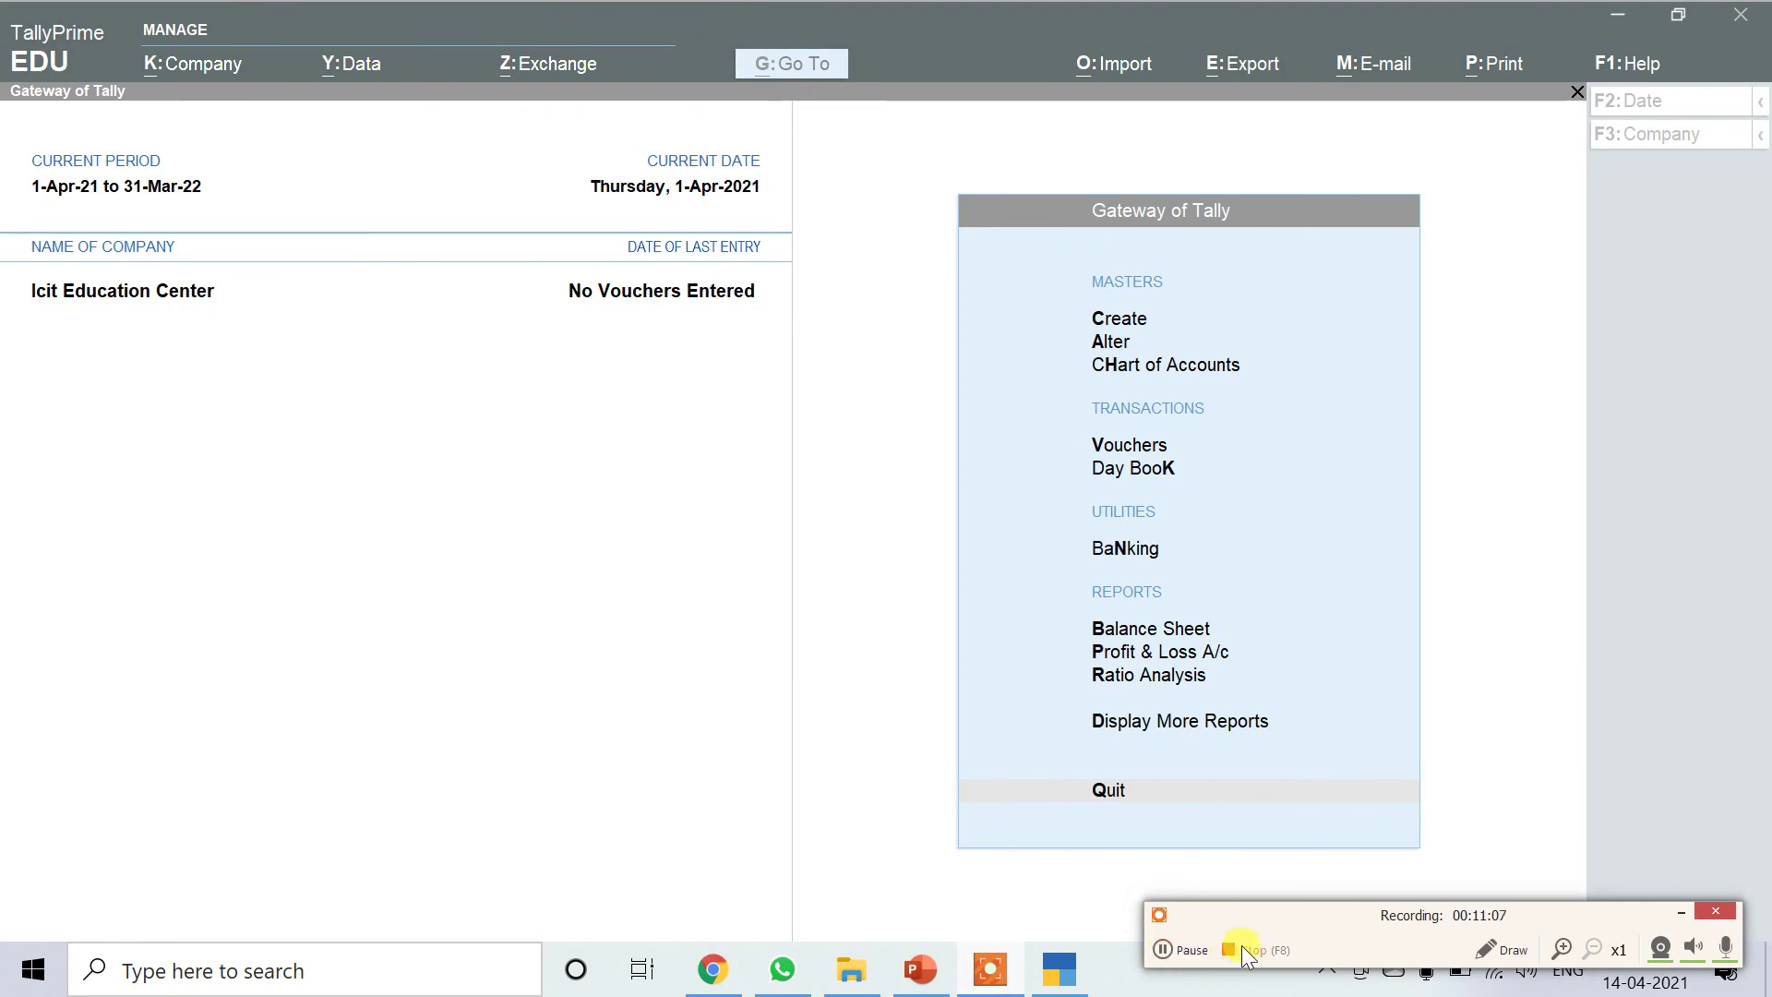